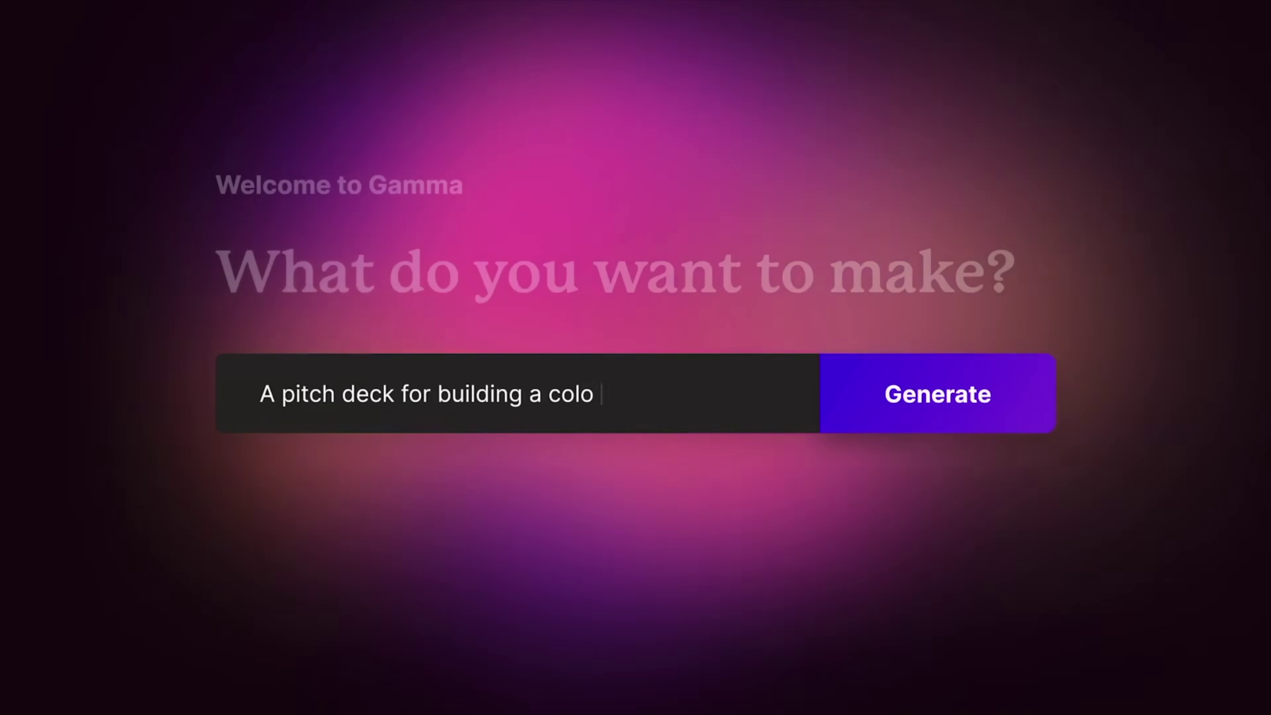
Generate a deck from the prompt 'A pitch deck for building a colony on Mars'
{"action": "type", "text": "rs"}
{"action": "left_click", "coordinate": [980, 425]}
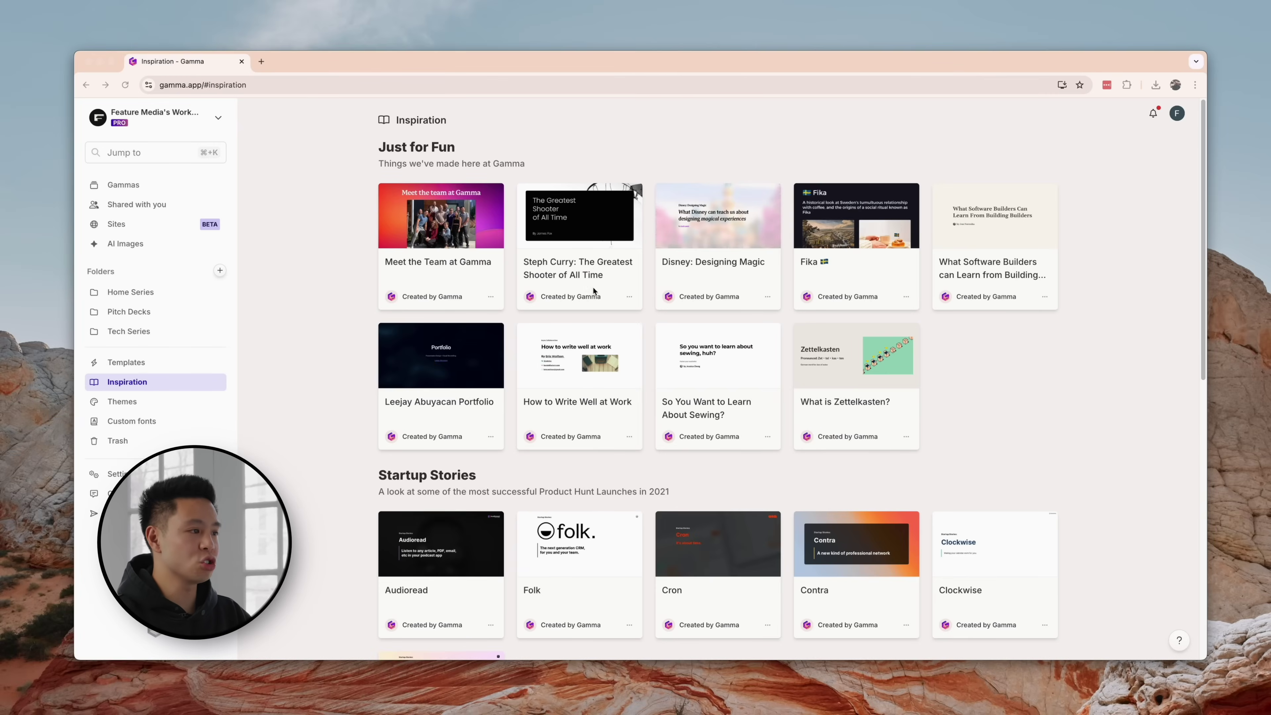
Open the Templates gallery and browse the Sales & Marketing templates
{"action": "scroll", "coordinate": [588, 292], "scroll_direction": "down", "scroll_amount": 2}
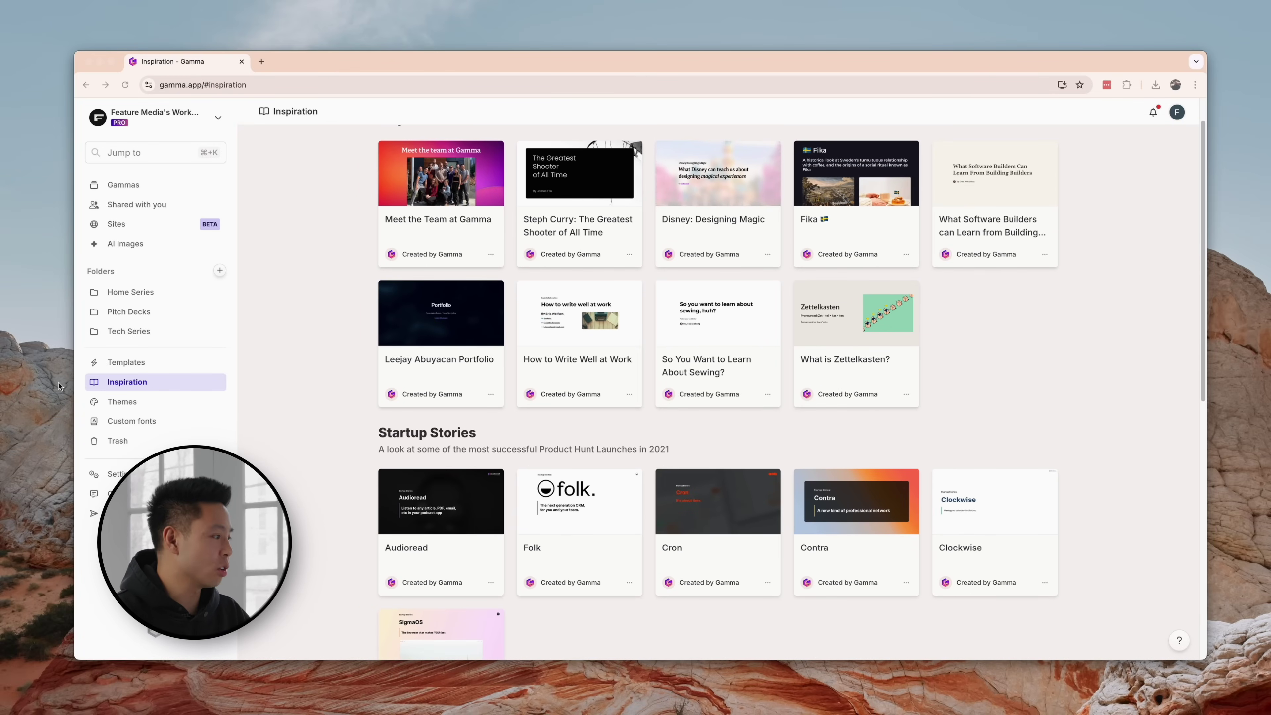
{"action": "left_click", "coordinate": [130, 363]}
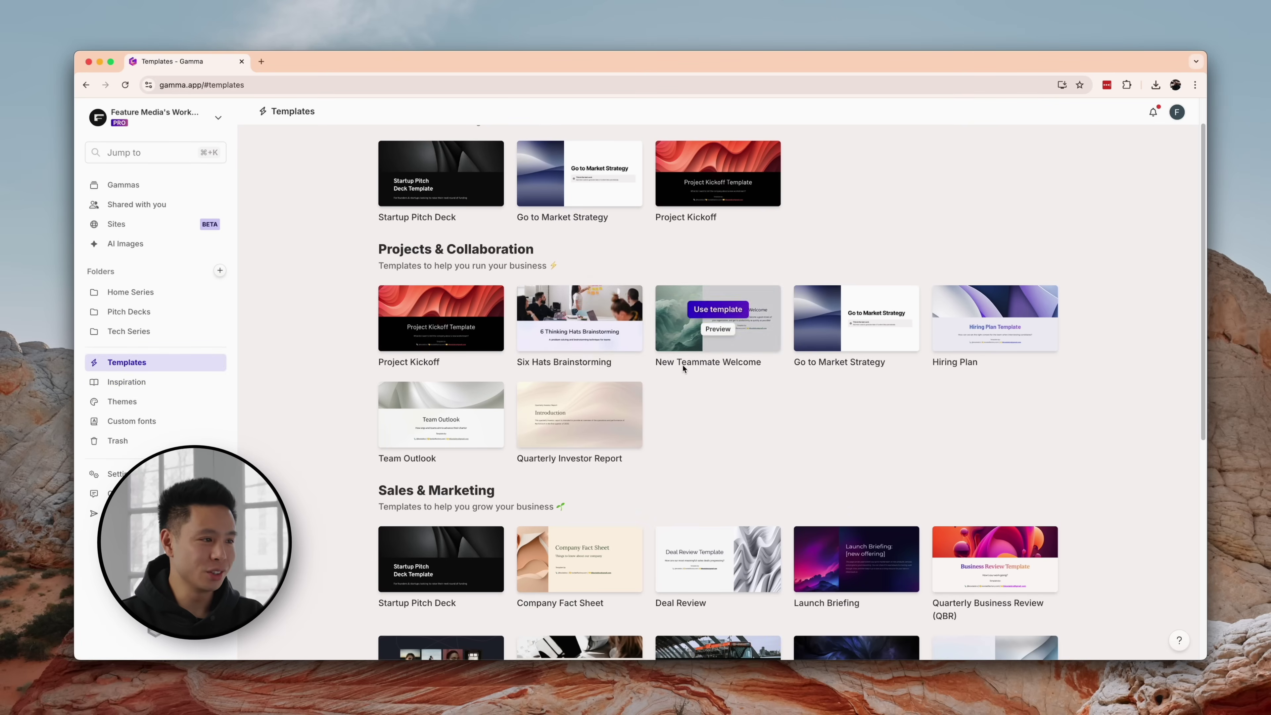
{"action": "scroll", "coordinate": [683, 367], "scroll_direction": "down", "scroll_amount": 1}
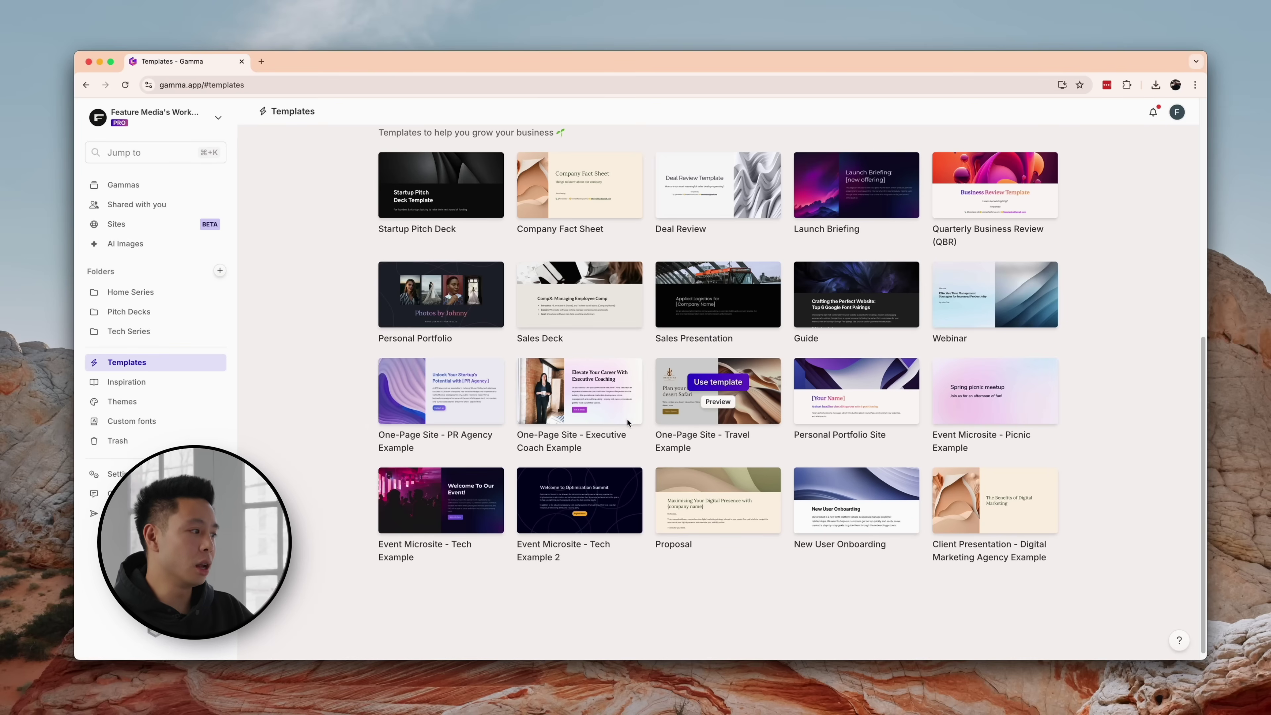
{"action": "scroll", "coordinate": [628, 423], "scroll_direction": "up", "scroll_amount": 2}
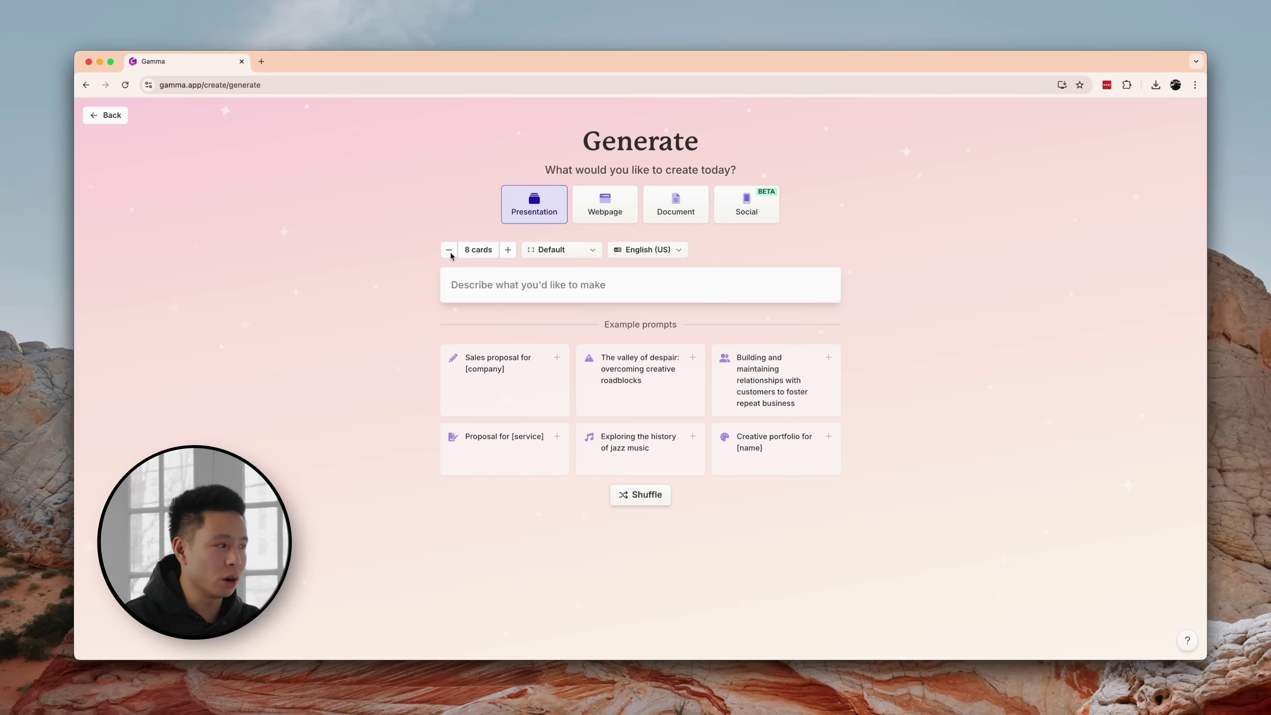
Keep Default page style and English (US), then shuffle the example prompts twice
{"action": "left_click", "coordinate": [597, 250]}
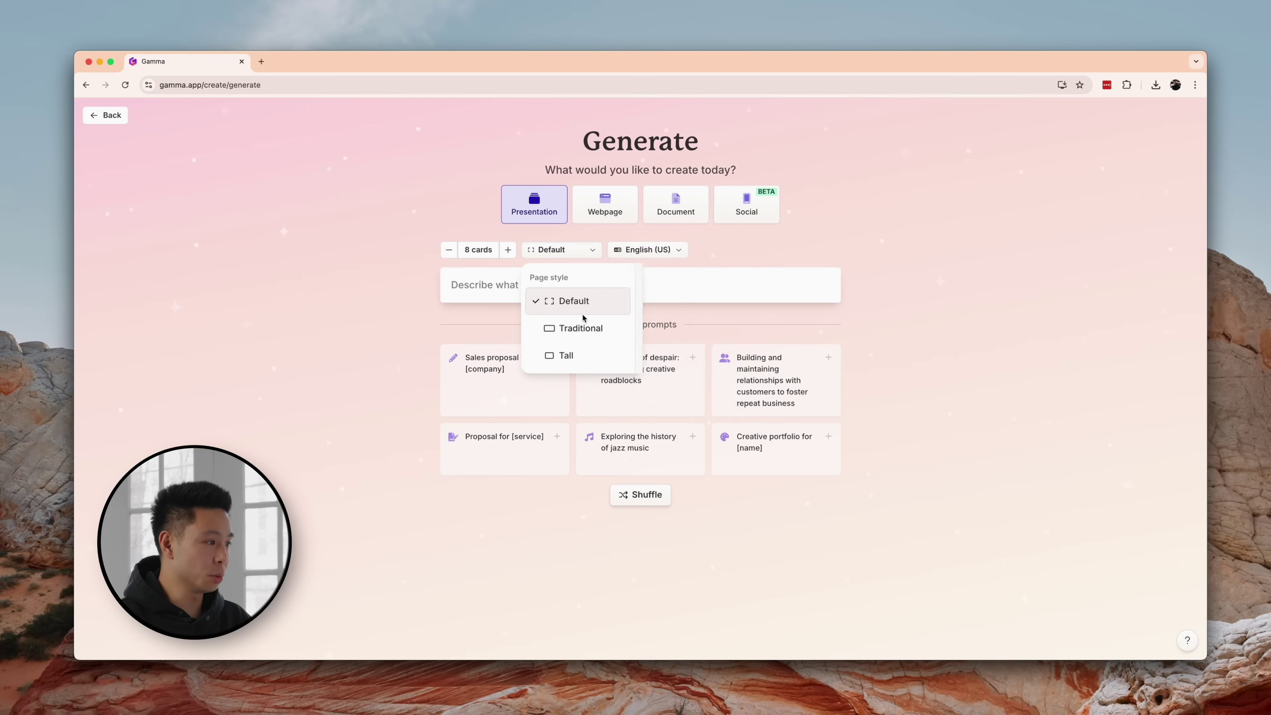
{"action": "left_click", "coordinate": [590, 301]}
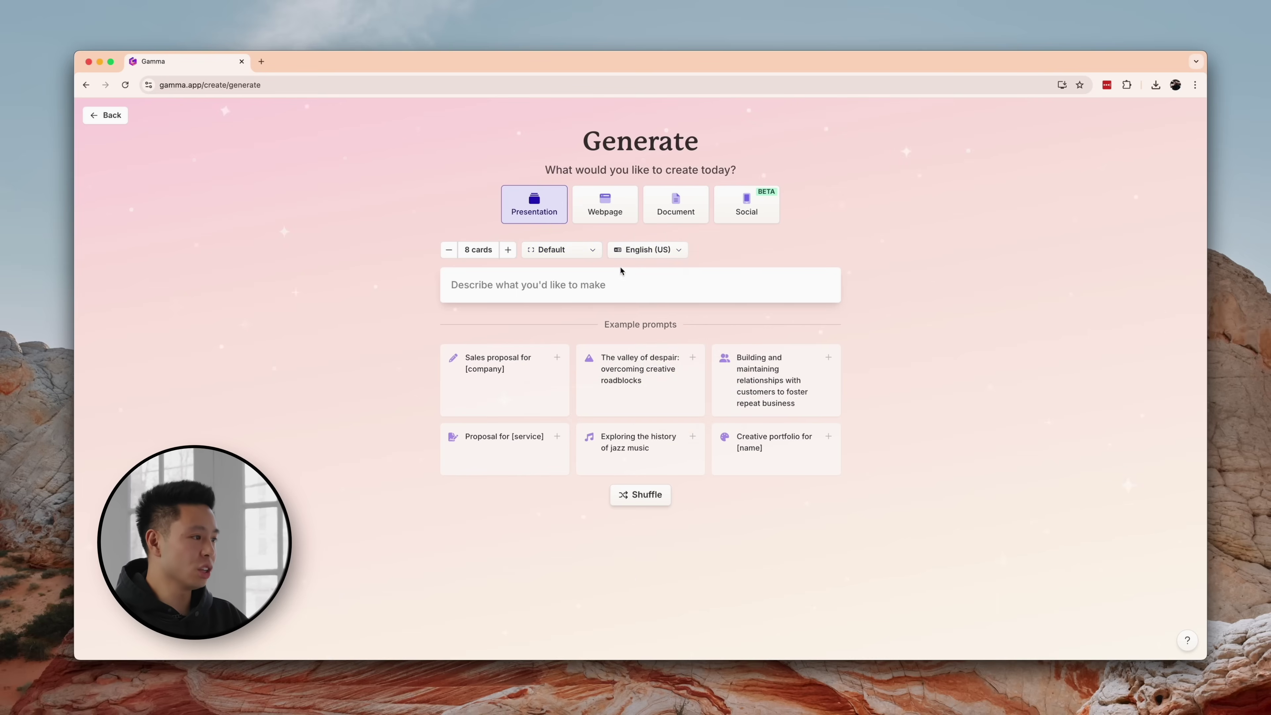
{"action": "left_click", "coordinate": [649, 249]}
{"action": "left_click", "coordinate": [649, 251]}
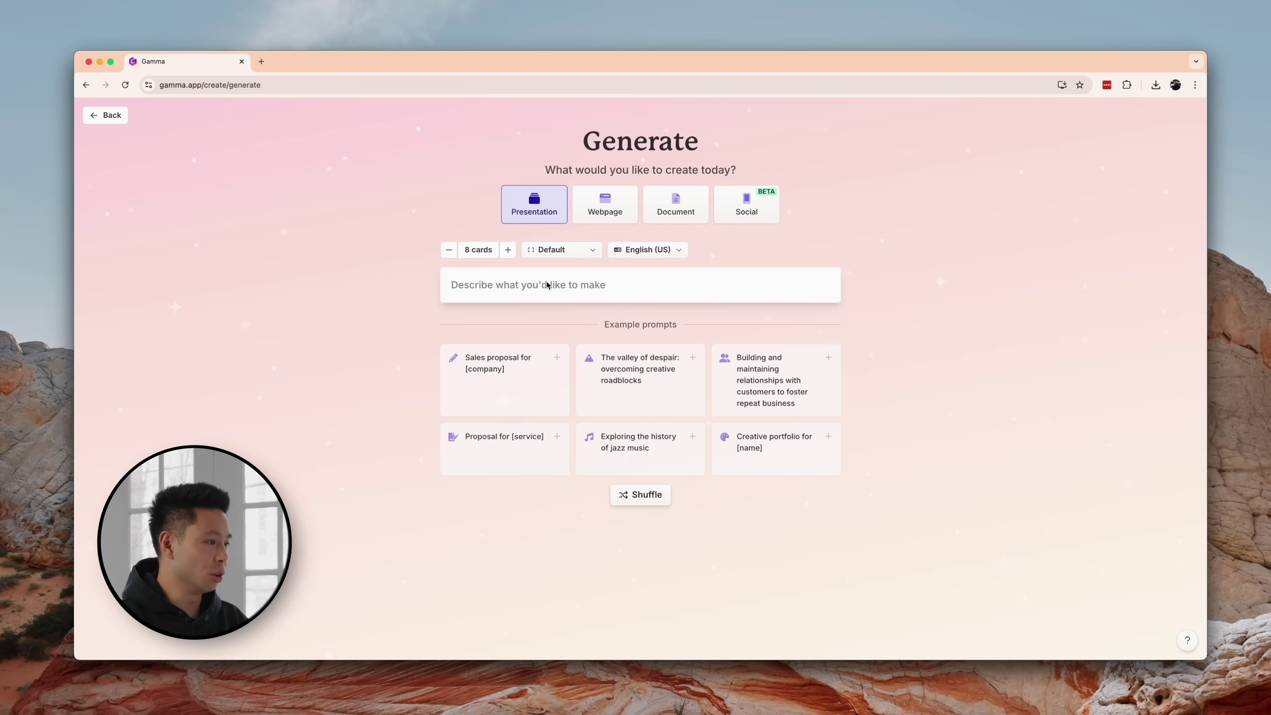
{"action": "left_click", "coordinate": [645, 503]}
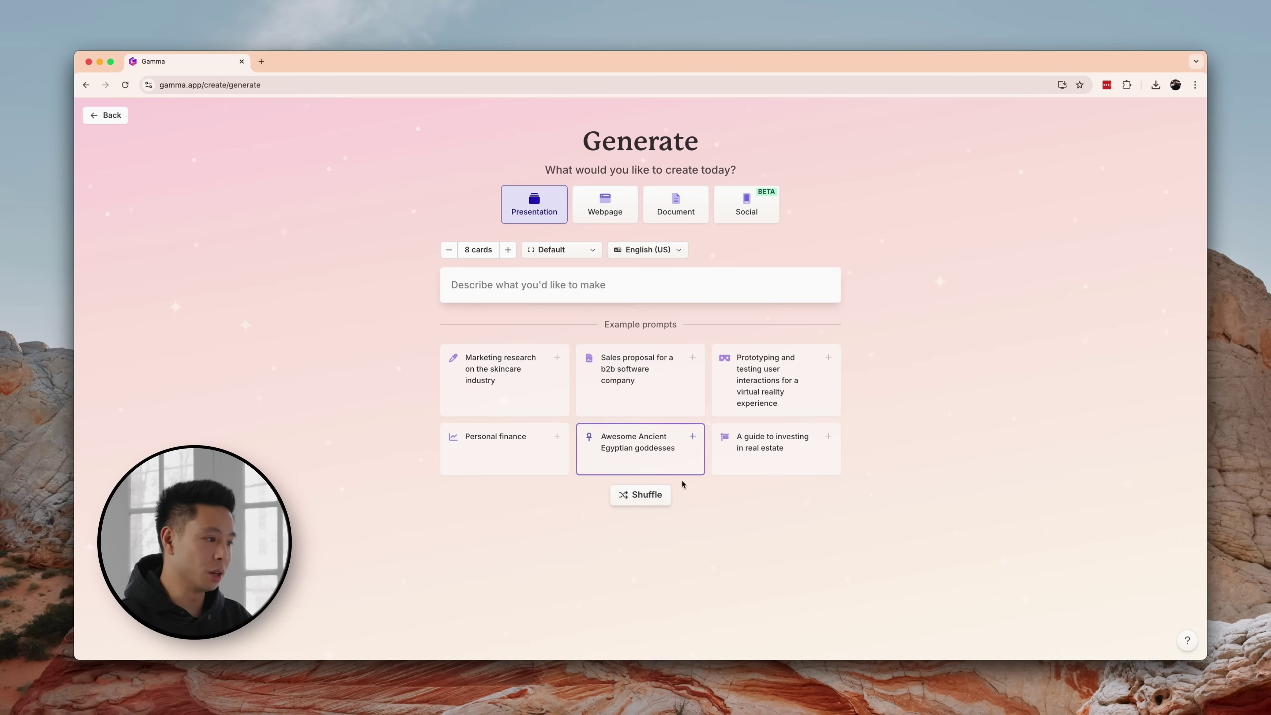
{"action": "left_click", "coordinate": [634, 496]}
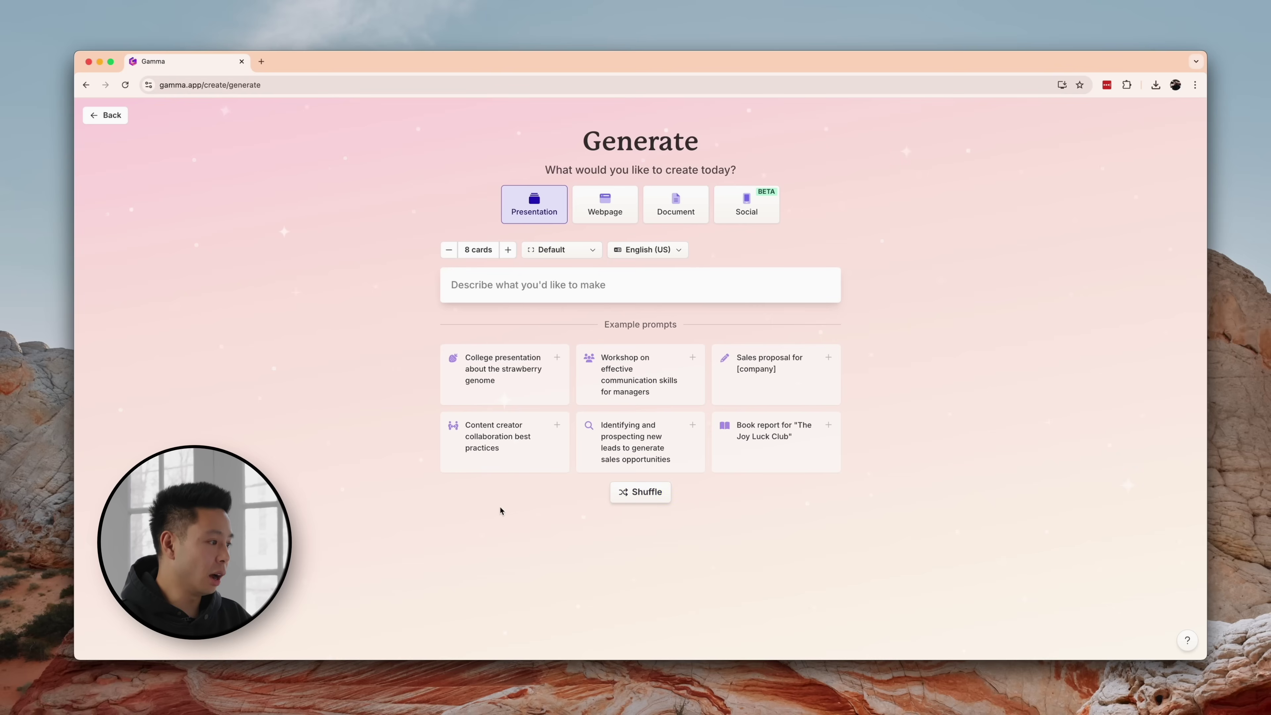
Generate an outline from the prompt 'social media pitch deck for a car company'
{"action": "left_click", "coordinate": [486, 285]}
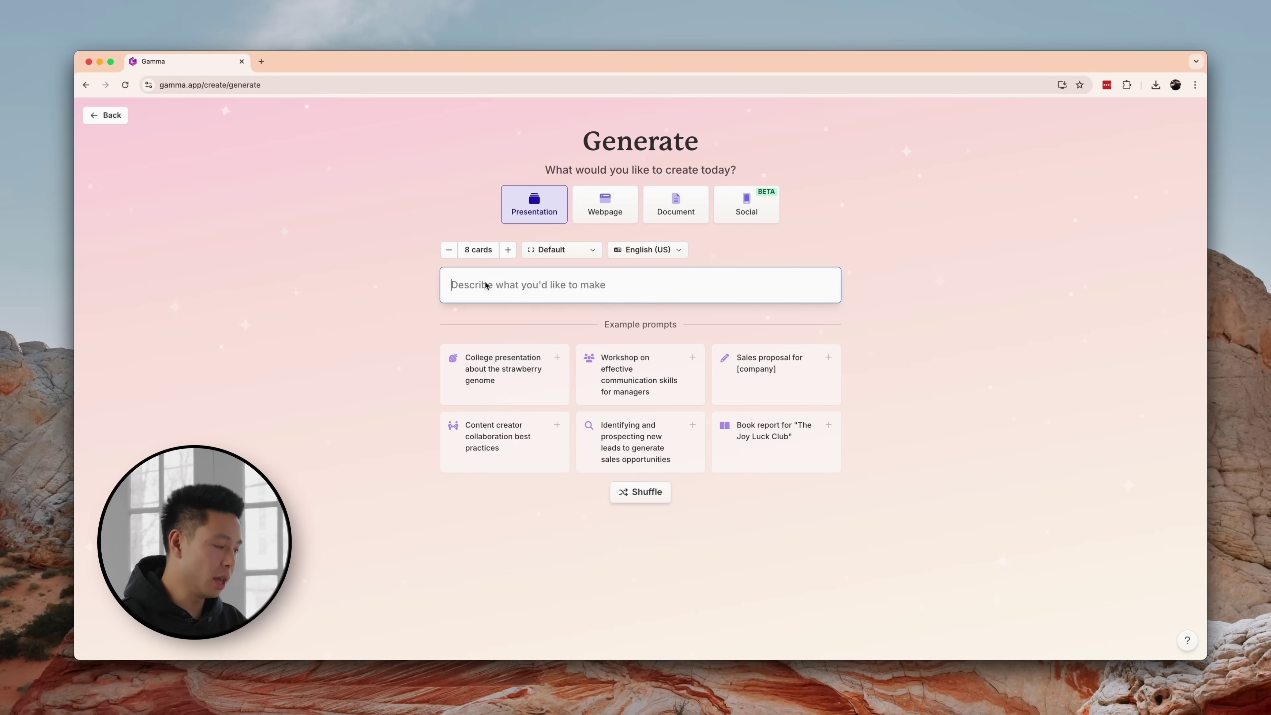
{"action": "type", "text": "socla"}
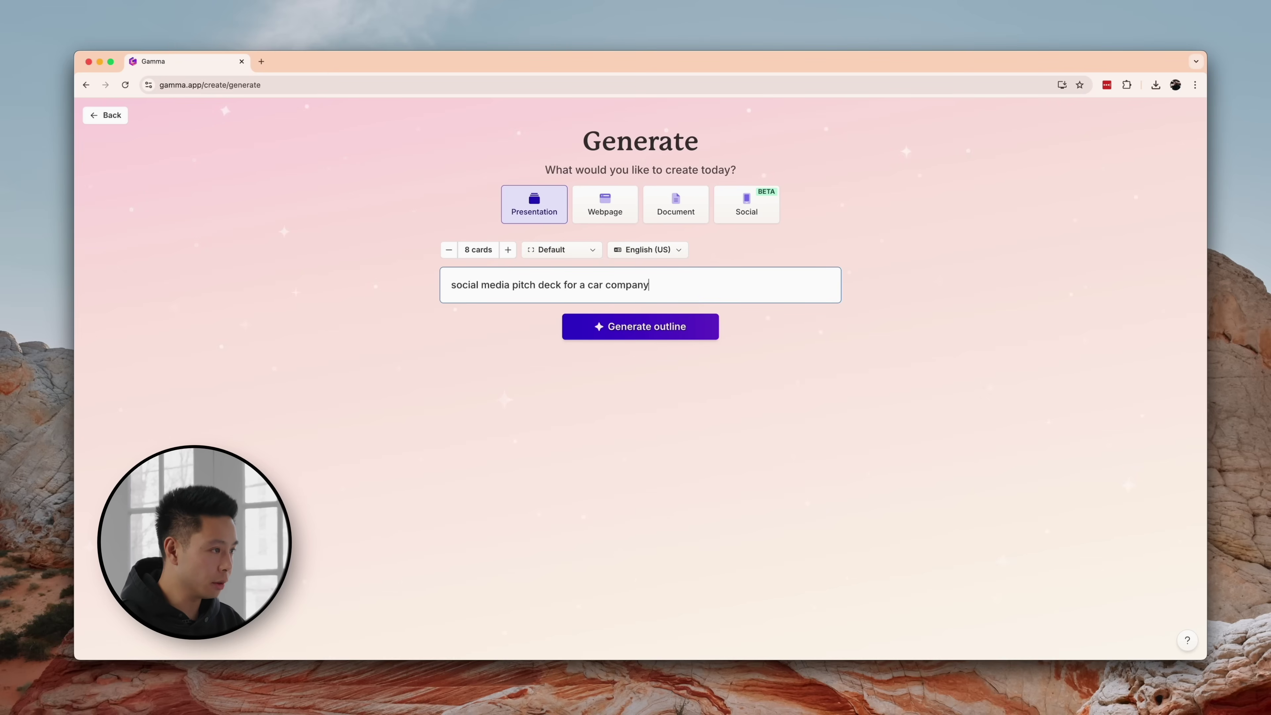
{"action": "left_click", "coordinate": [643, 316]}
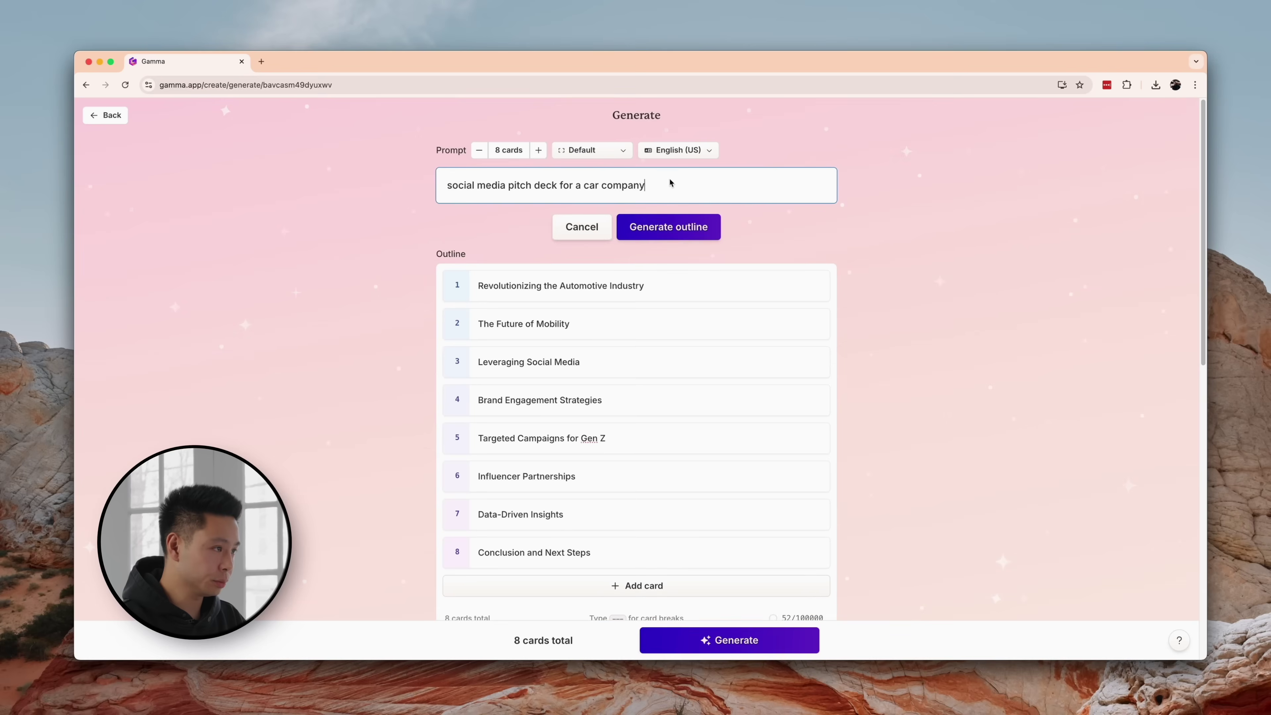
Add 'influencer' to the prompt, change 'for' to 'to', and regenerate the outline
{"action": "left_click", "coordinate": [507, 186]}
{"action": "type", "text": "influencer"}
{"action": "double_click", "coordinate": [610, 186]}
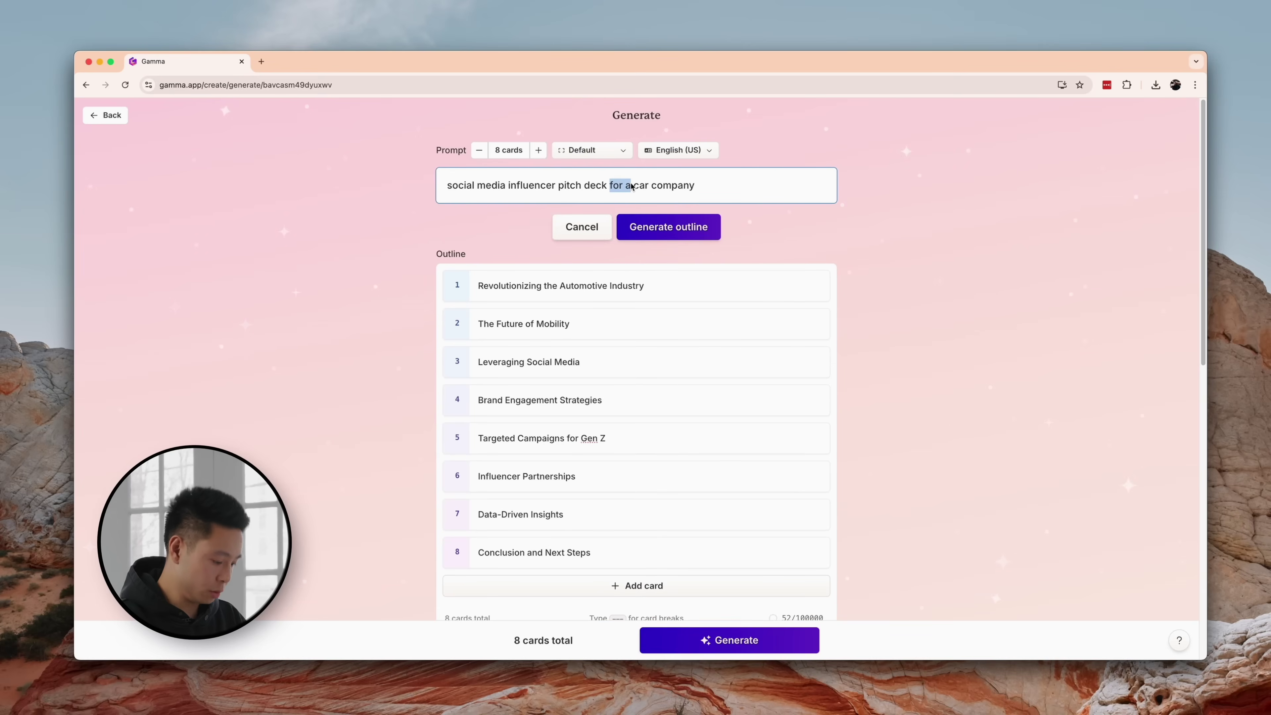
{"action": "type", "text": "to"}
{"action": "key", "text": "Return"}
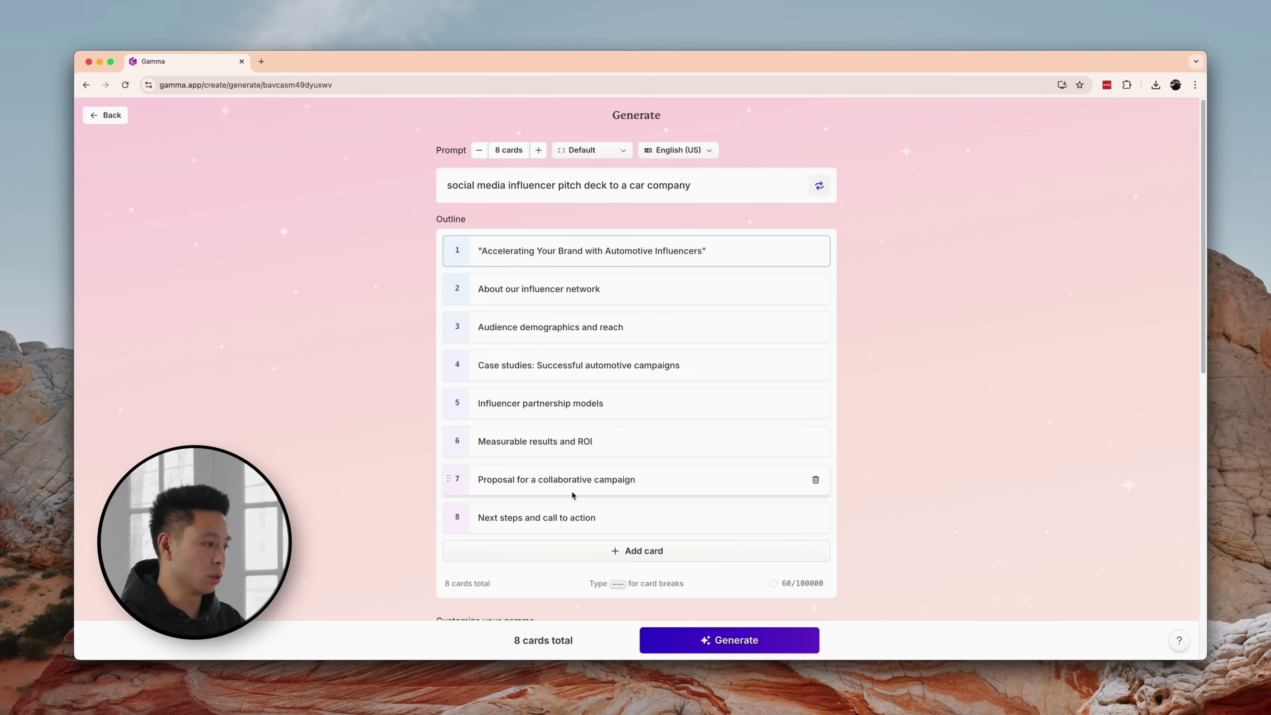
Add 'Our video production process' and automotive experience cards, move one up, and delete the influencer network card
{"action": "left_click", "coordinate": [651, 551]}
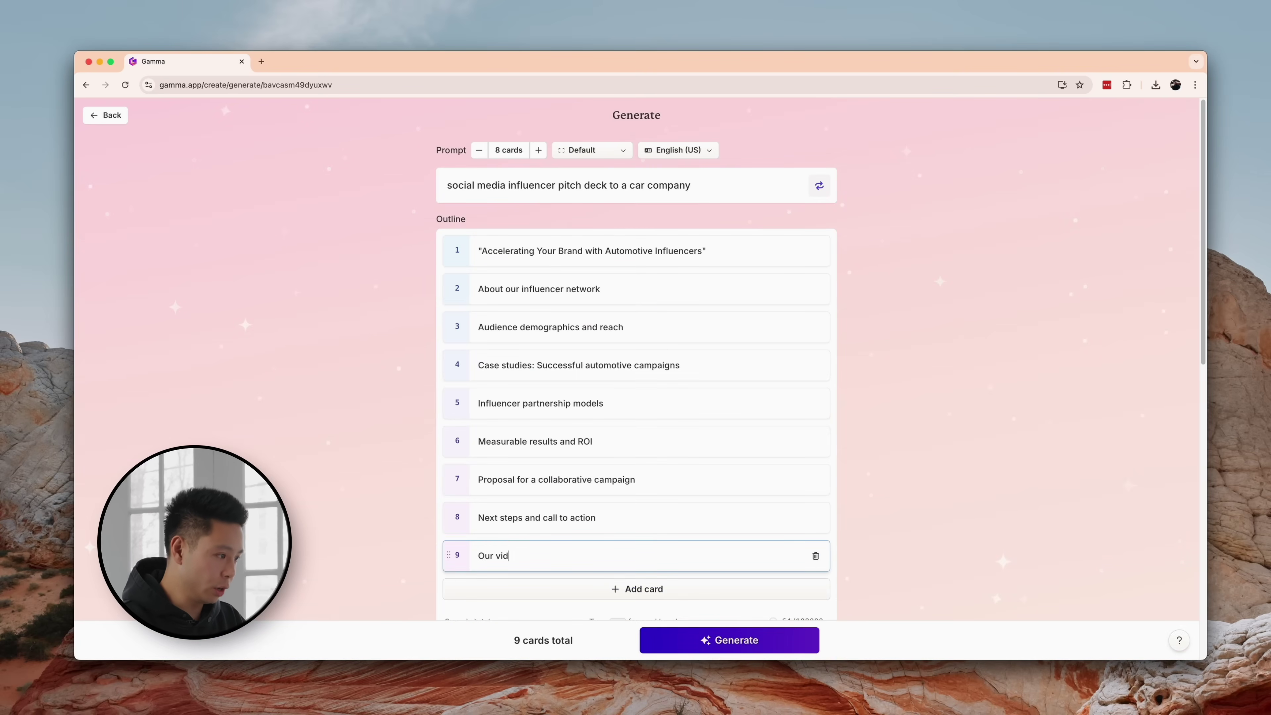
{"action": "type", "text": "Our video production proces"}
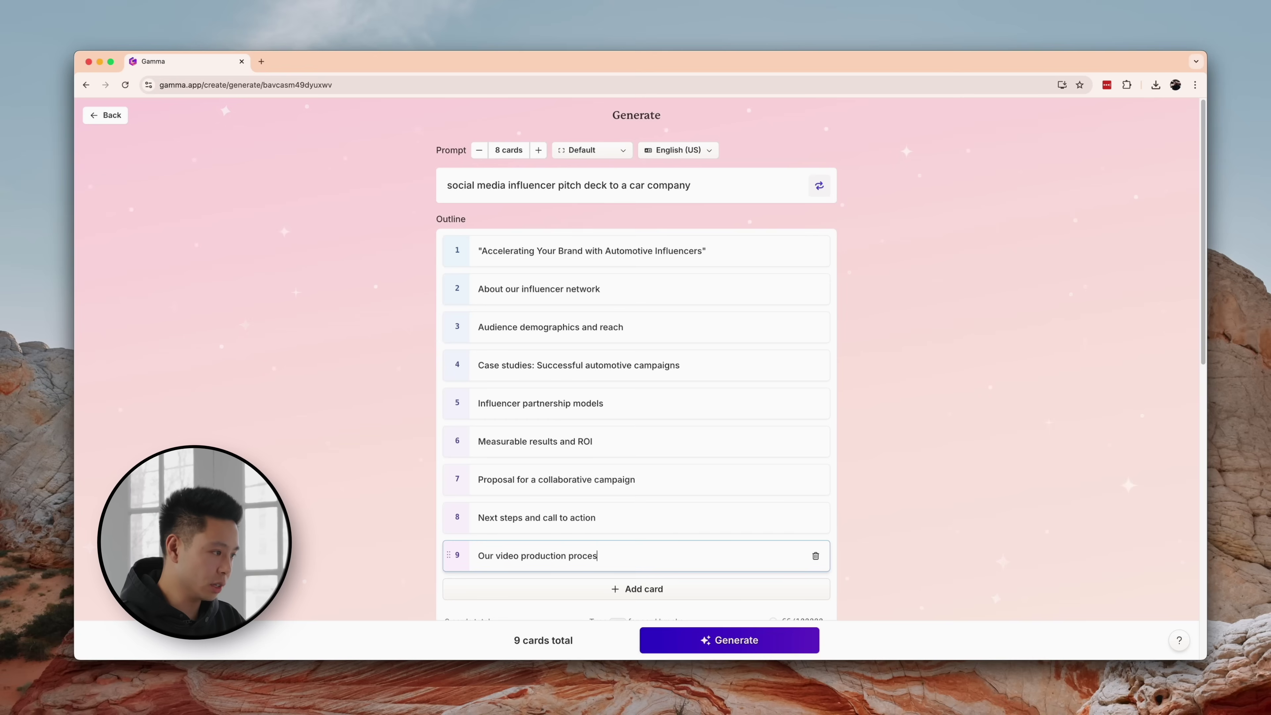
{"action": "type", "text": "s"}
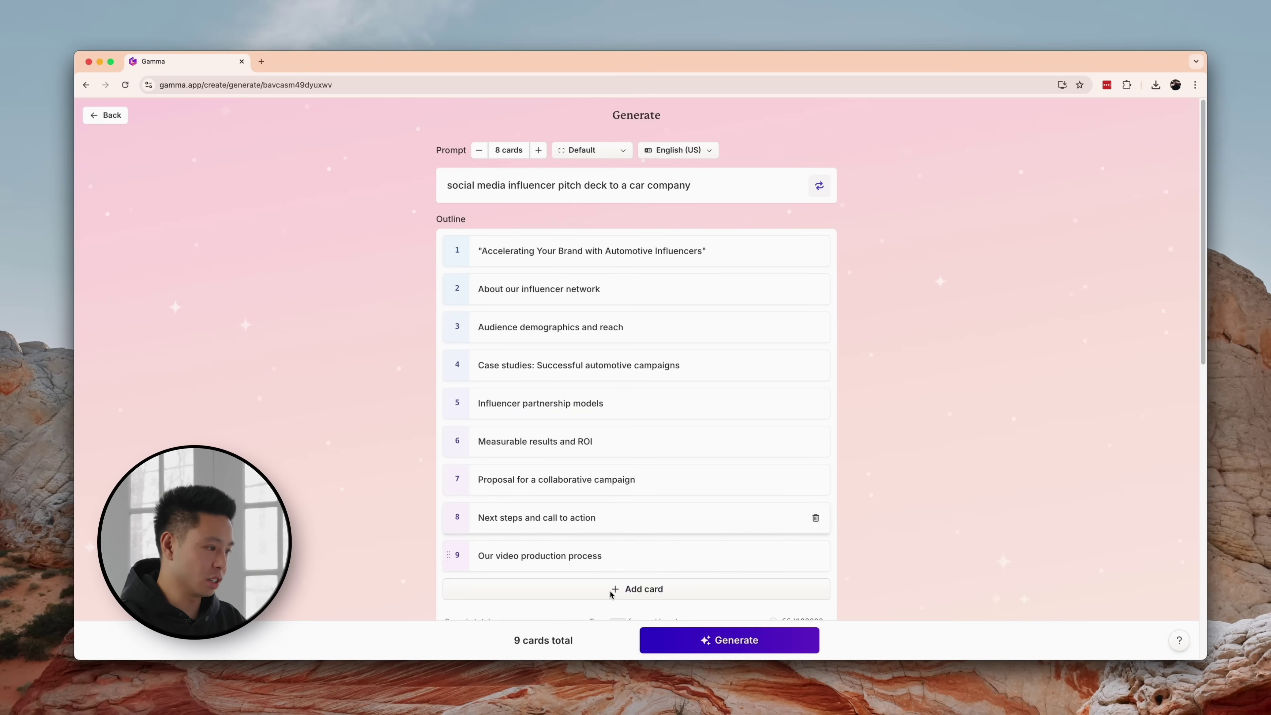
{"action": "left_click", "coordinate": [605, 593]}
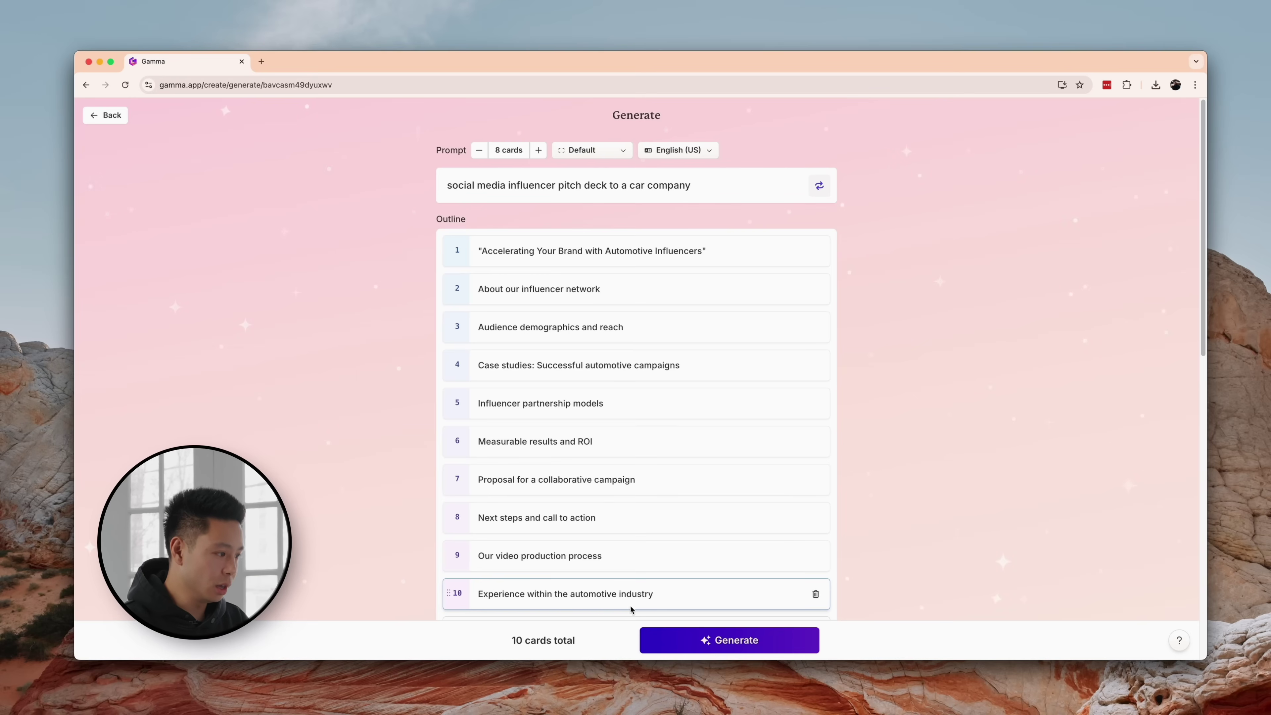
{"action": "left_click", "coordinate": [450, 592]}
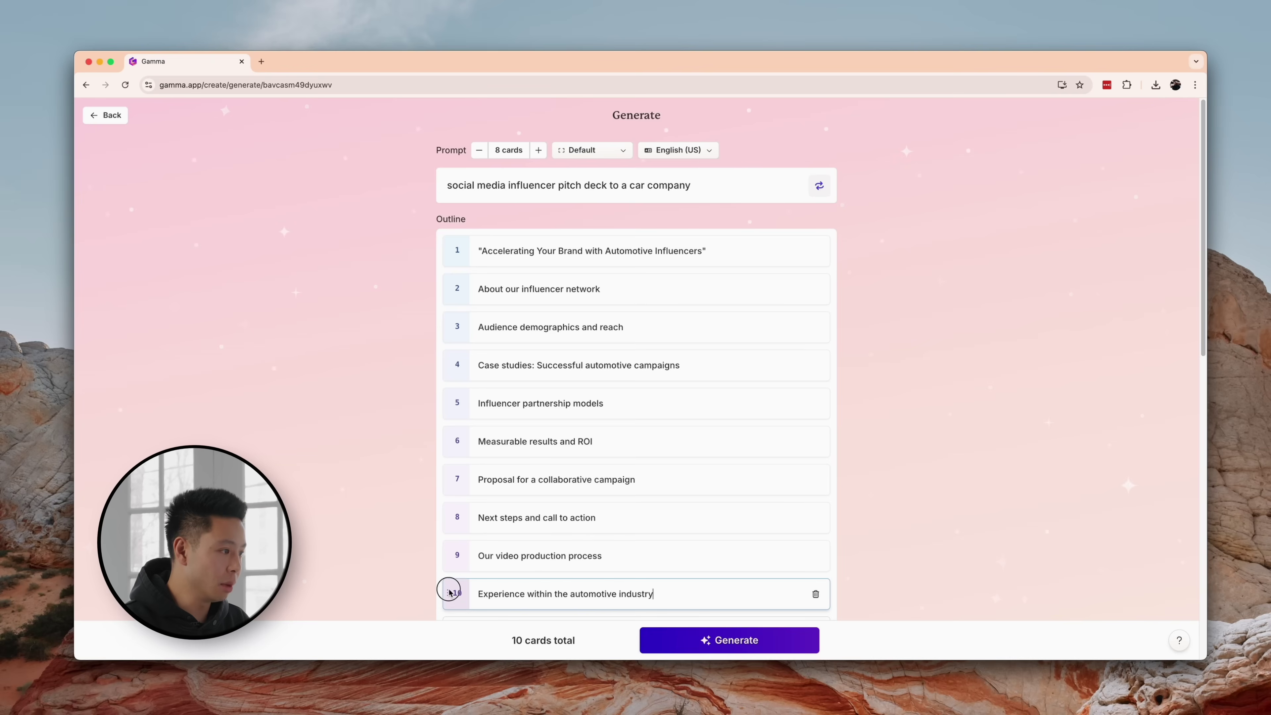
{"action": "left_click_drag", "start_coordinate": [450, 593], "coordinate": [452, 401]}
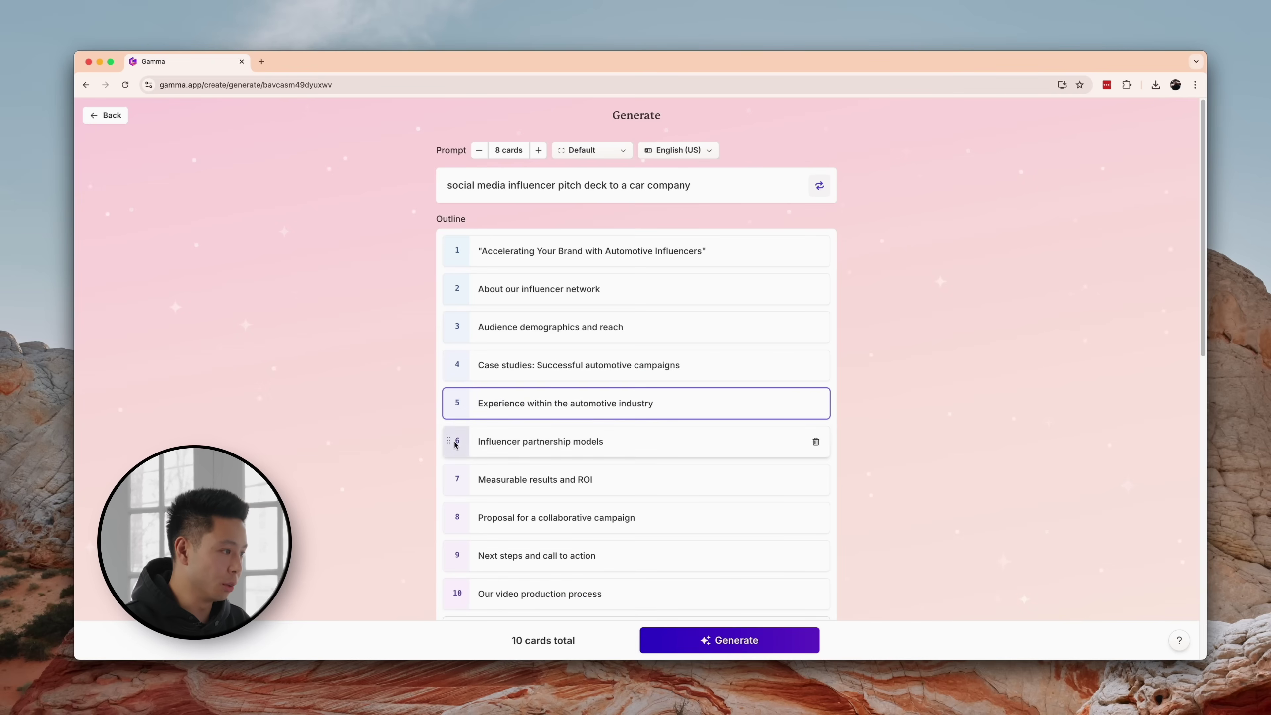
{"action": "left_click", "coordinate": [816, 289]}
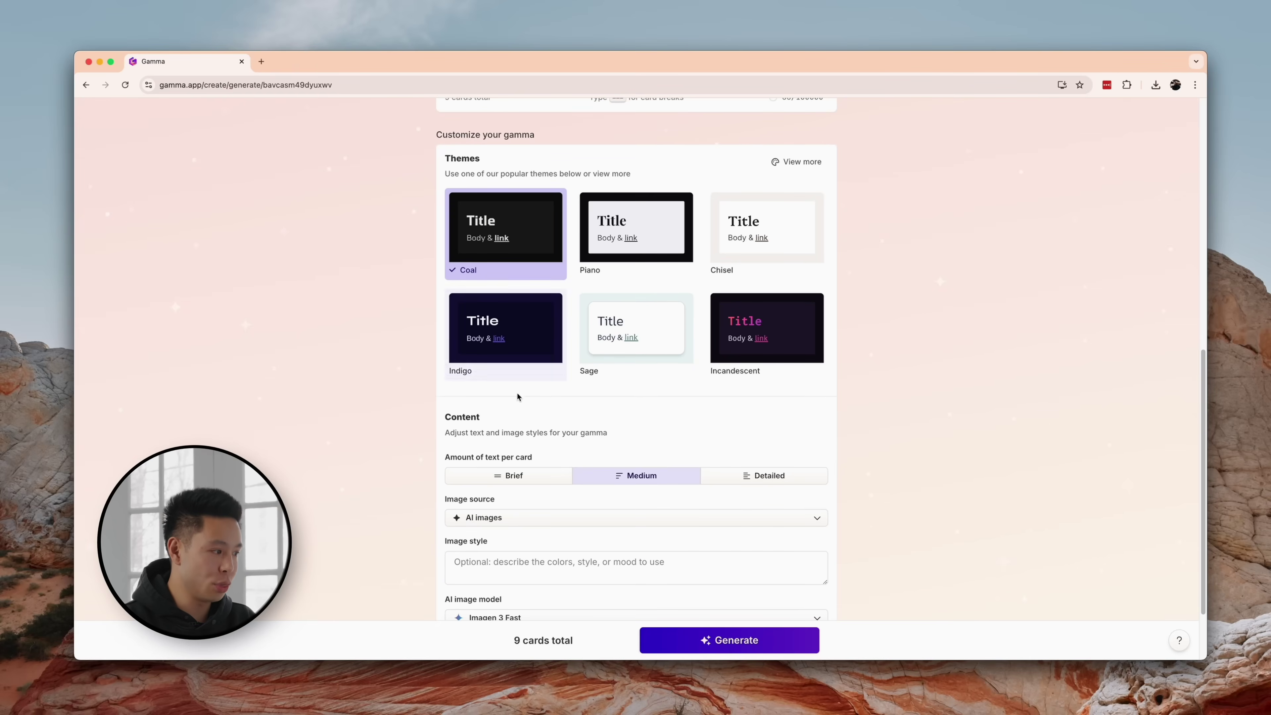
In All themes, try the dark, light and professional filters, search 'friendly' and preview Seafoam
{"action": "scroll", "coordinate": [518, 396], "scroll_direction": "down", "scroll_amount": 2}
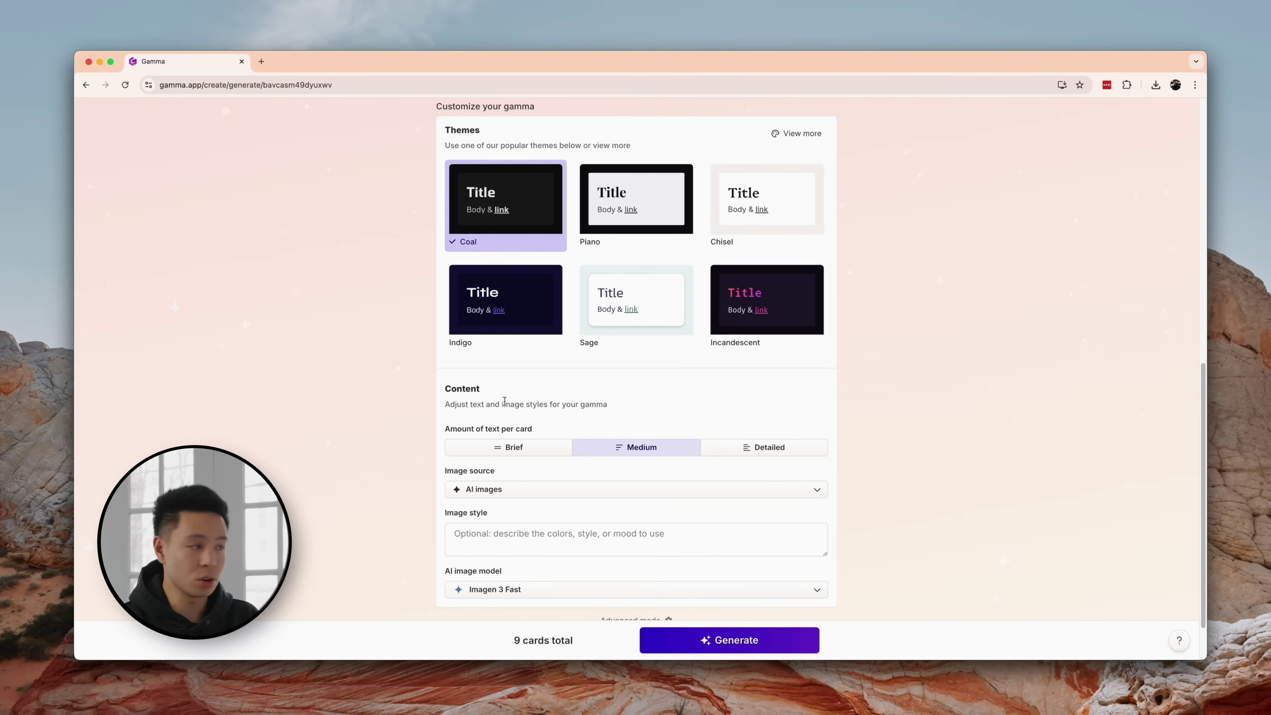
{"action": "left_click", "coordinate": [793, 134]}
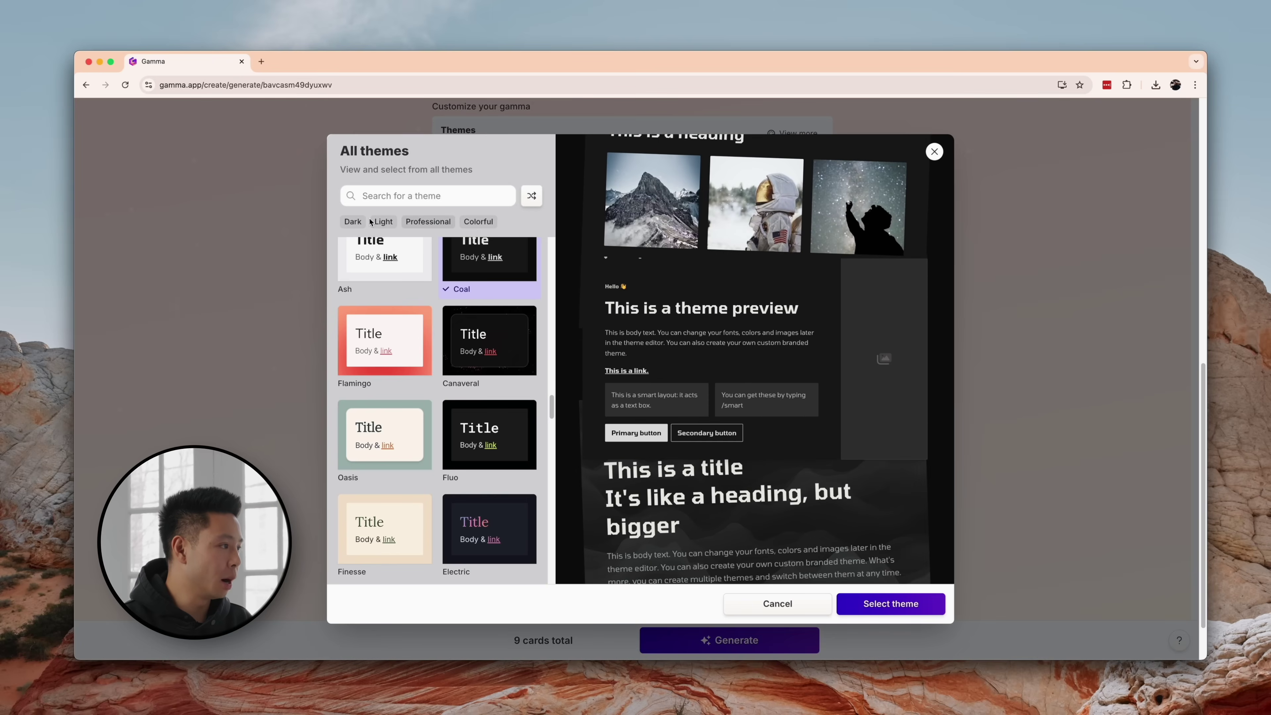
{"action": "left_click", "coordinate": [353, 222]}
{"action": "left_click", "coordinate": [394, 224]}
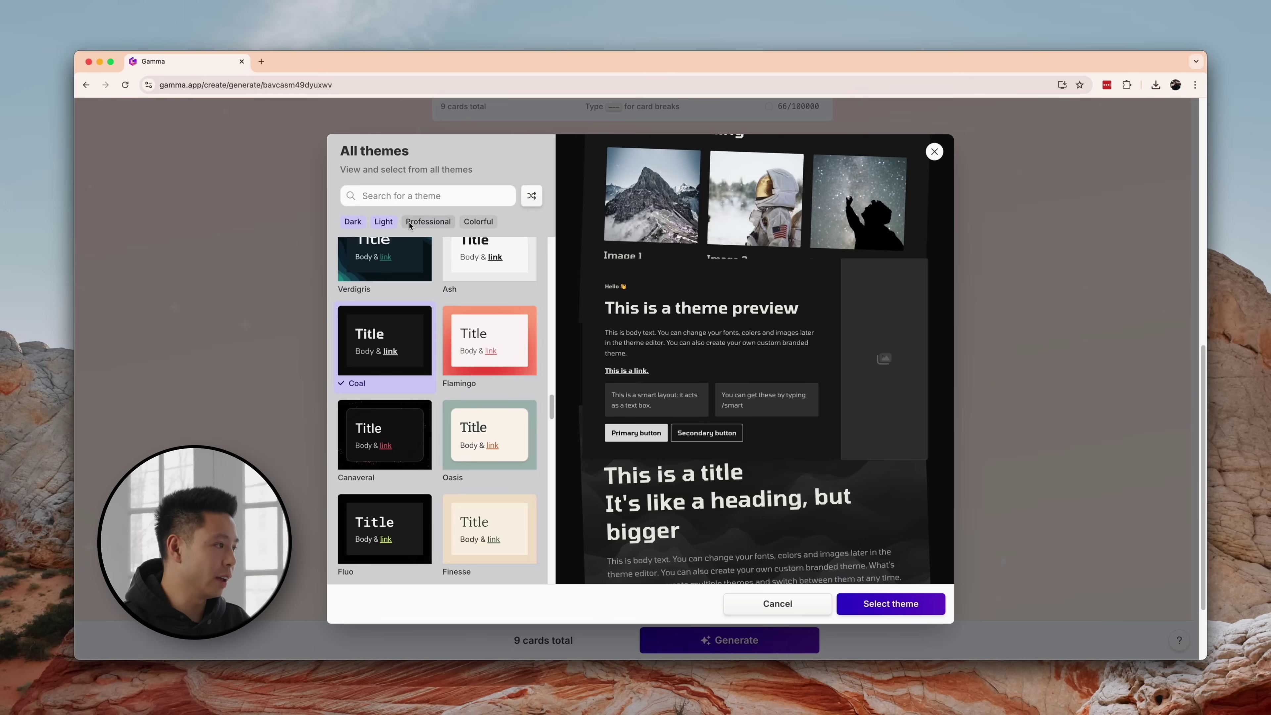
{"action": "left_click", "coordinate": [425, 222]}
{"action": "left_click", "coordinate": [461, 199]}
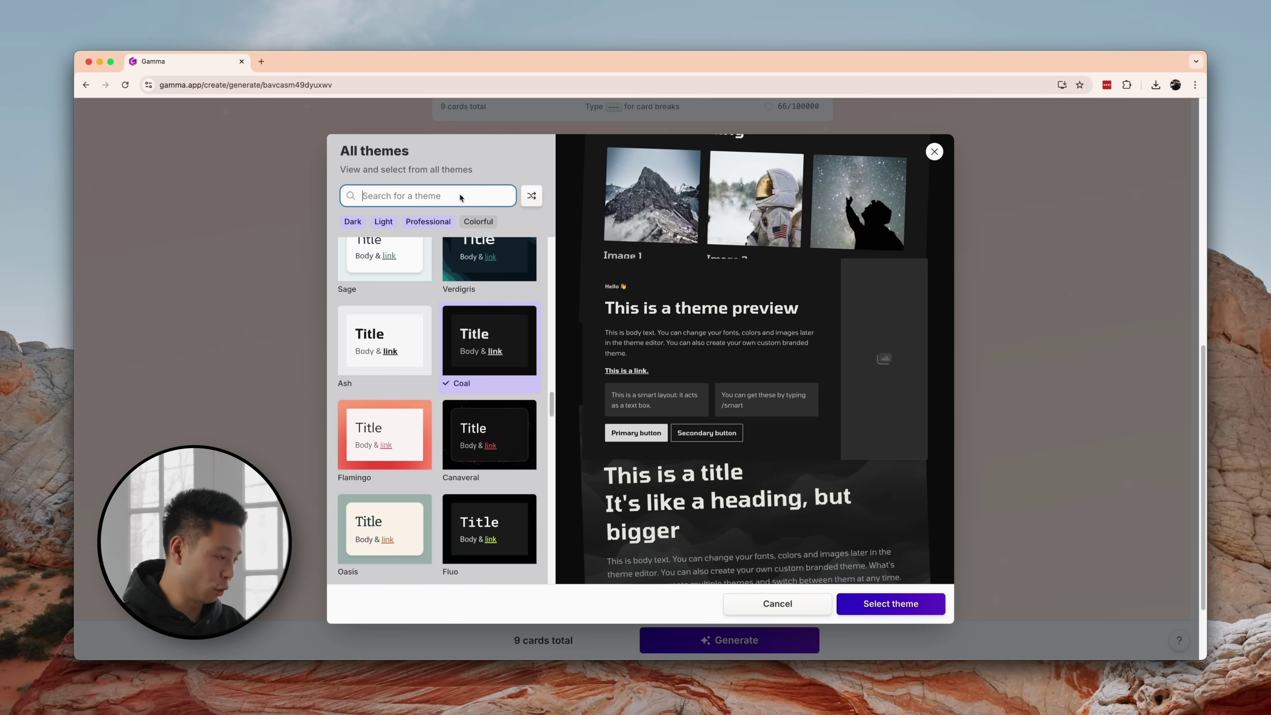
{"action": "type", "text": "friendly"}
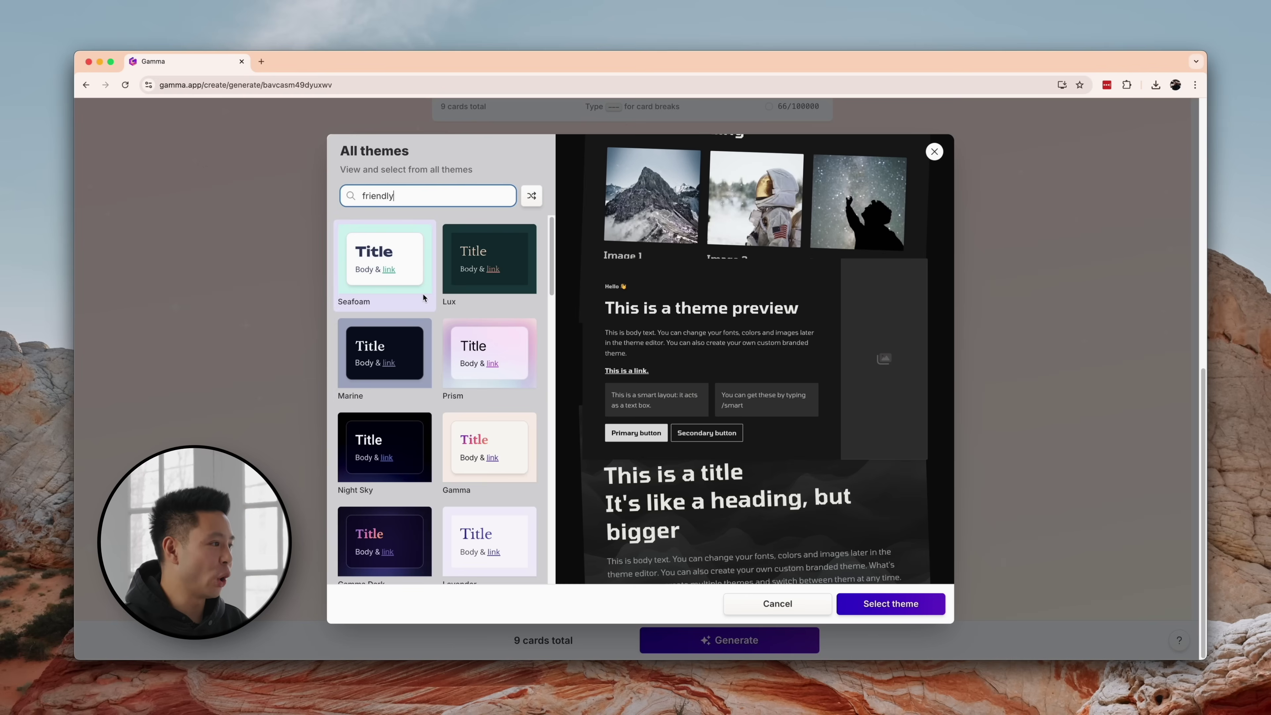
{"action": "left_click", "coordinate": [389, 276]}
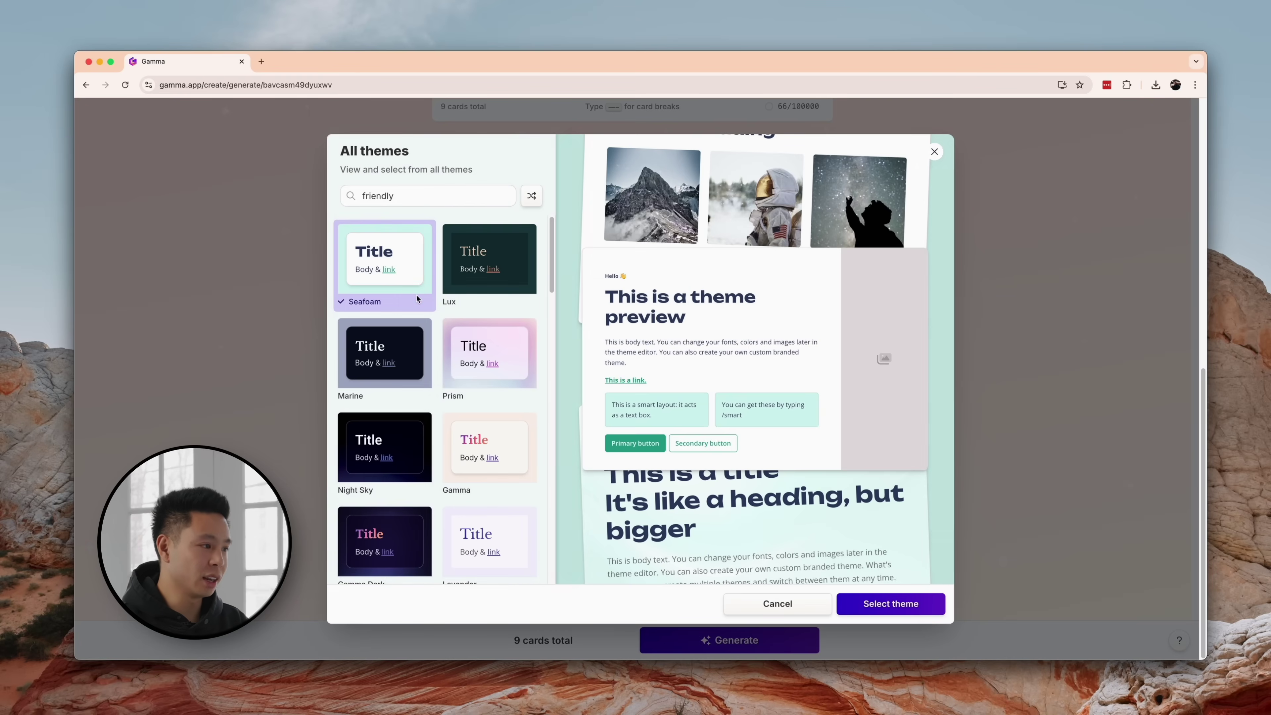
{"action": "scroll", "coordinate": [390, 315], "scroll_direction": "down", "scroll_amount": 10}
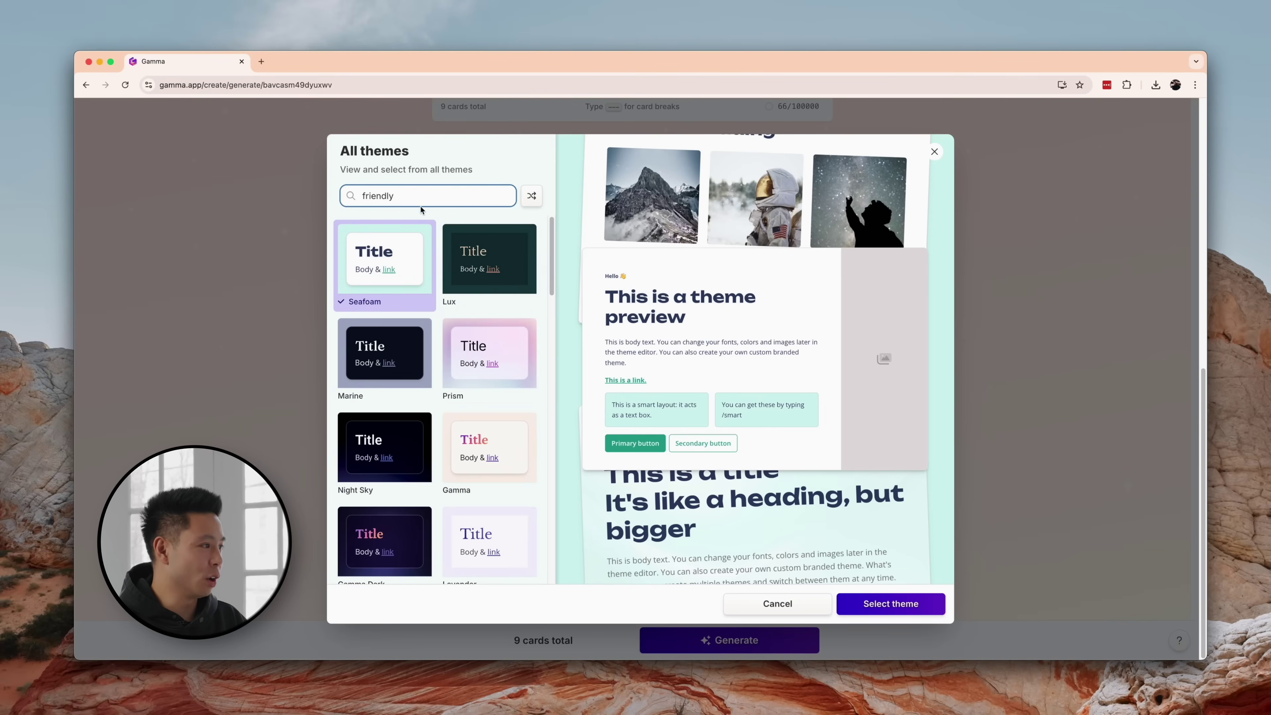
Search 'dark' themes, preview Mocha, then select Chisel as the deck's theme
{"action": "key", "text": "super+a"}
{"action": "type", "text": "dark"}
{"action": "scroll", "coordinate": [418, 276], "scroll_direction": "down", "scroll_amount": 2}
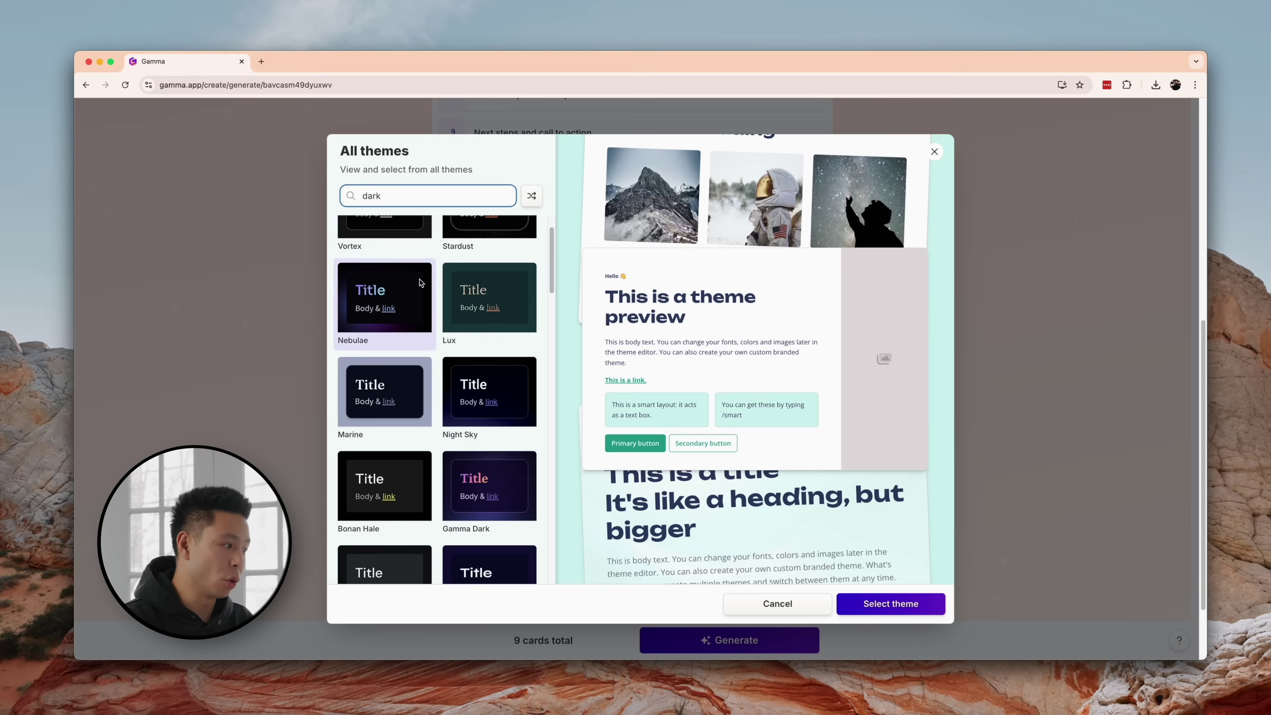
{"action": "scroll", "coordinate": [419, 282], "scroll_direction": "down", "scroll_amount": 10}
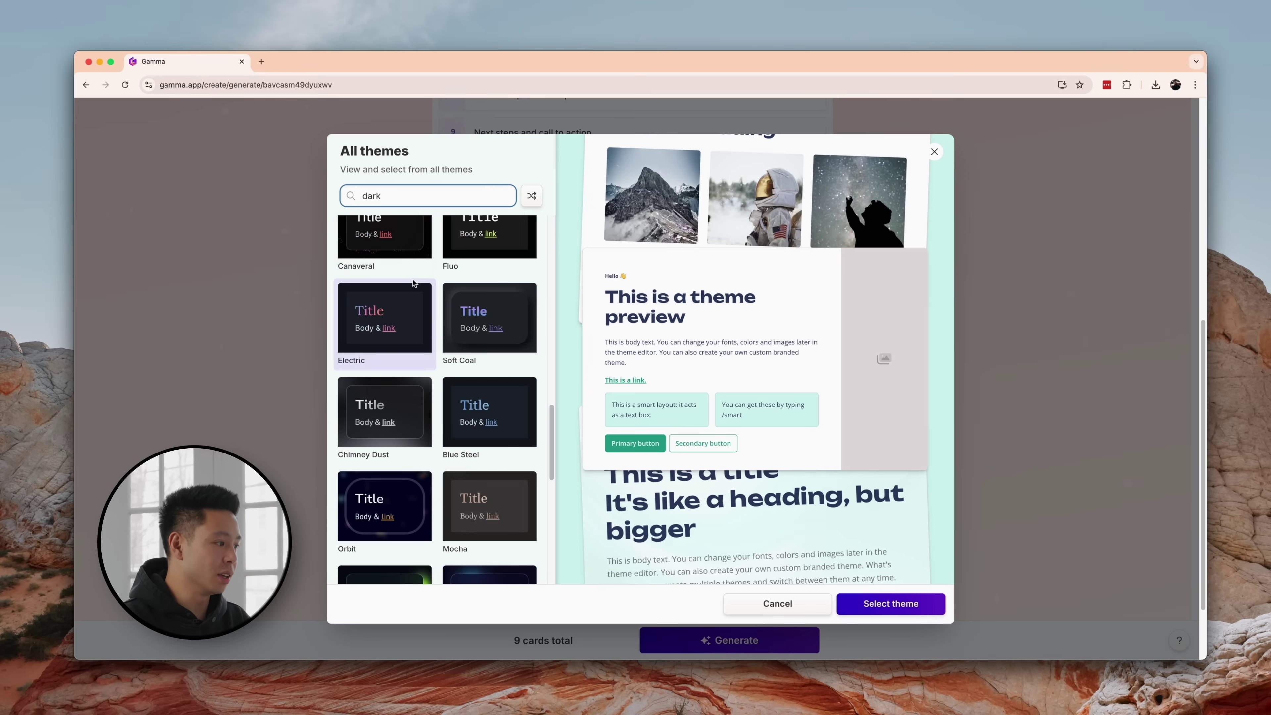
{"action": "left_click", "coordinate": [453, 382]}
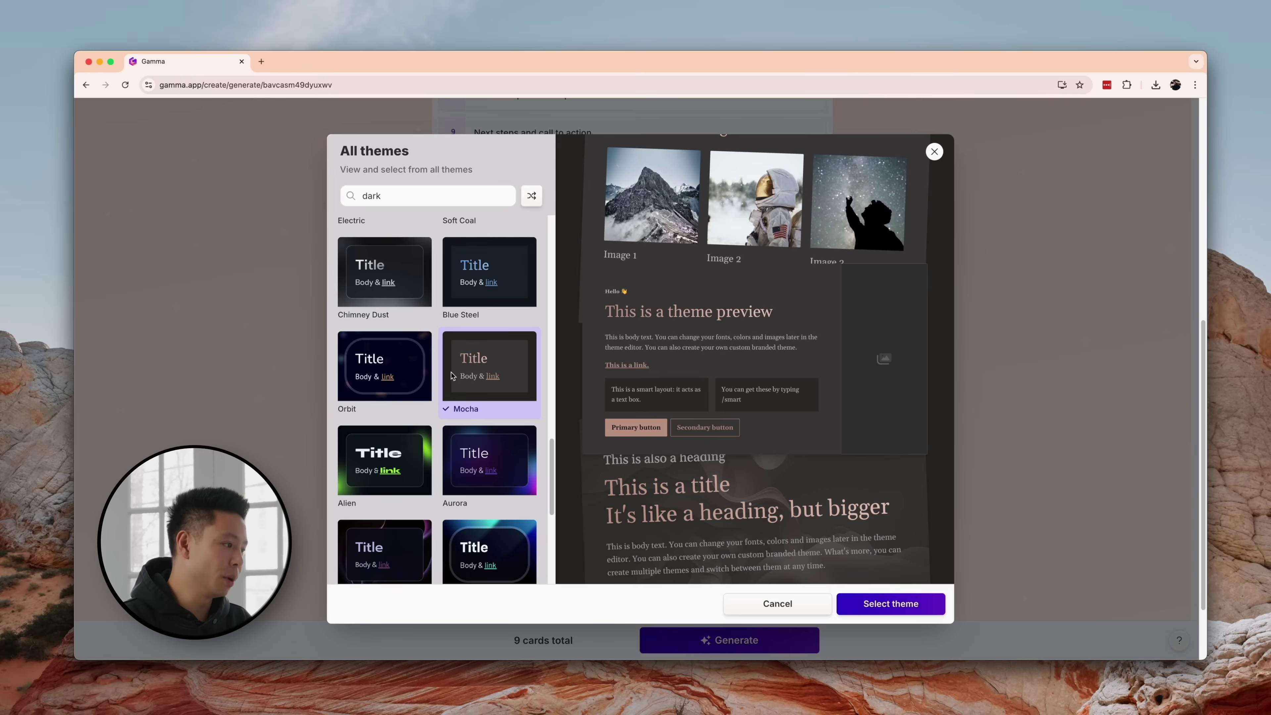
{"action": "scroll", "coordinate": [452, 376], "scroll_direction": "up", "scroll_amount": 10}
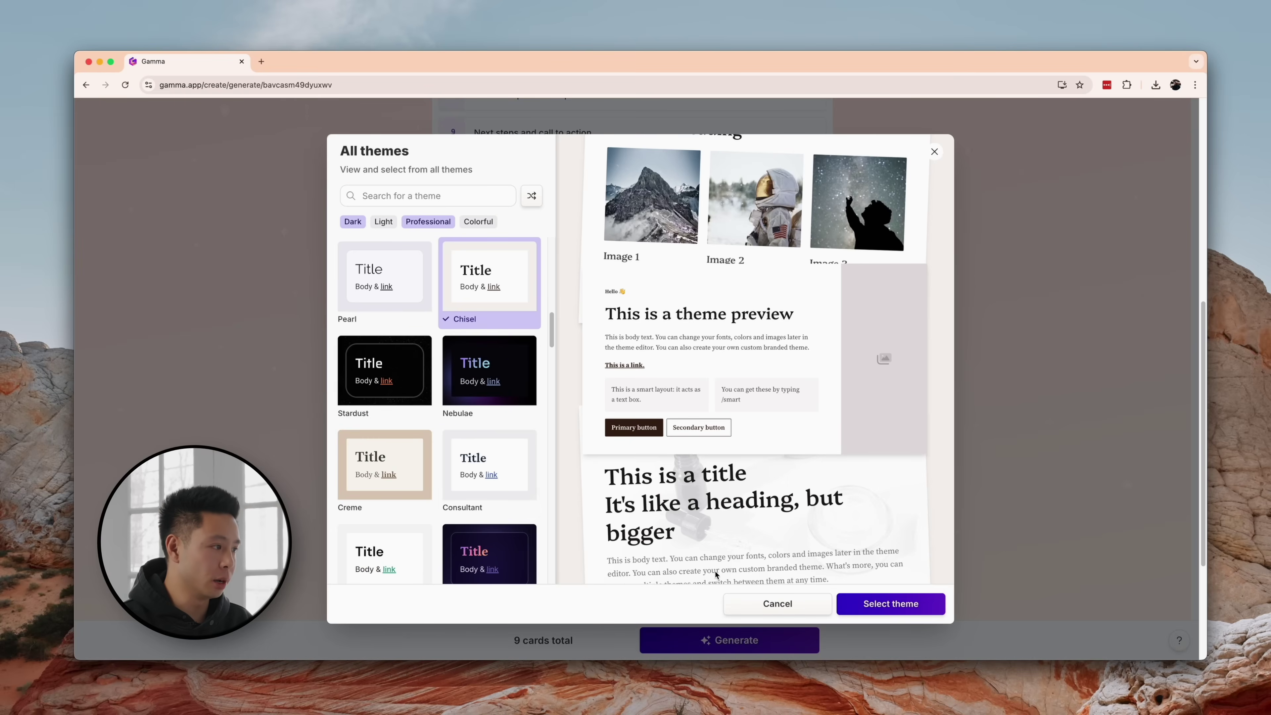
{"action": "left_click", "coordinate": [882, 598]}
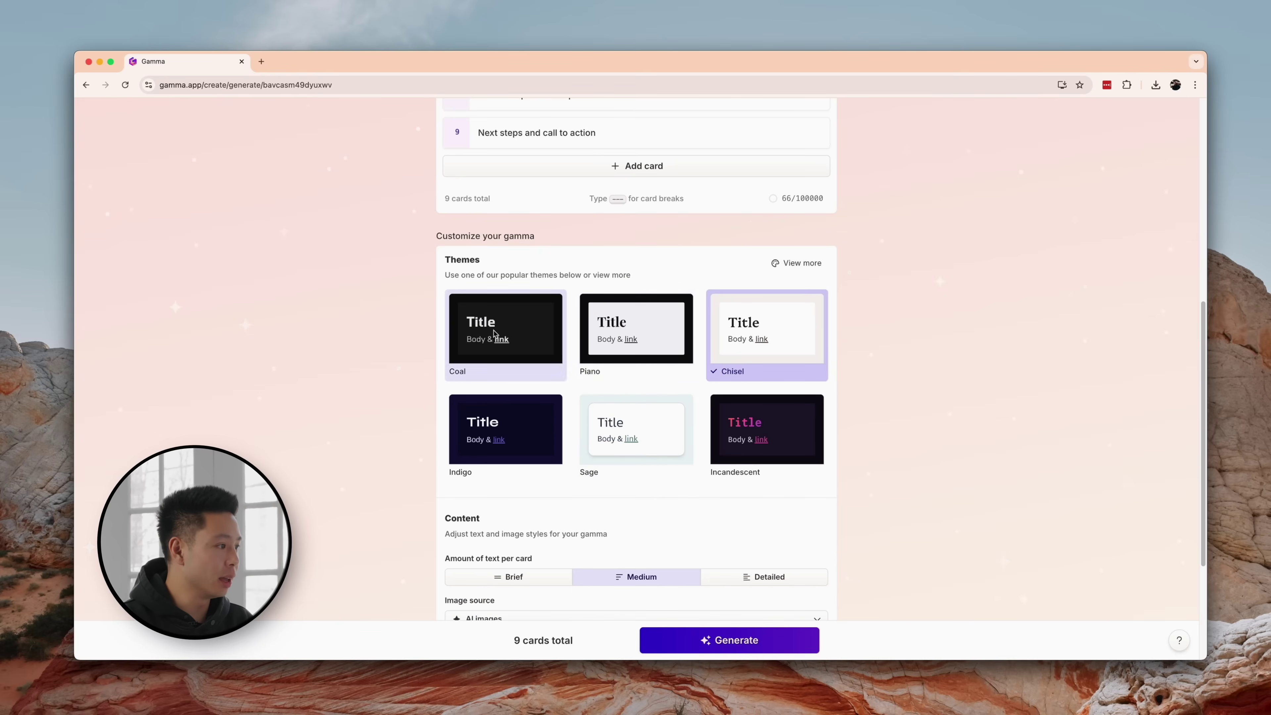
{"action": "scroll", "coordinate": [474, 428], "scroll_direction": "down", "scroll_amount": 5}
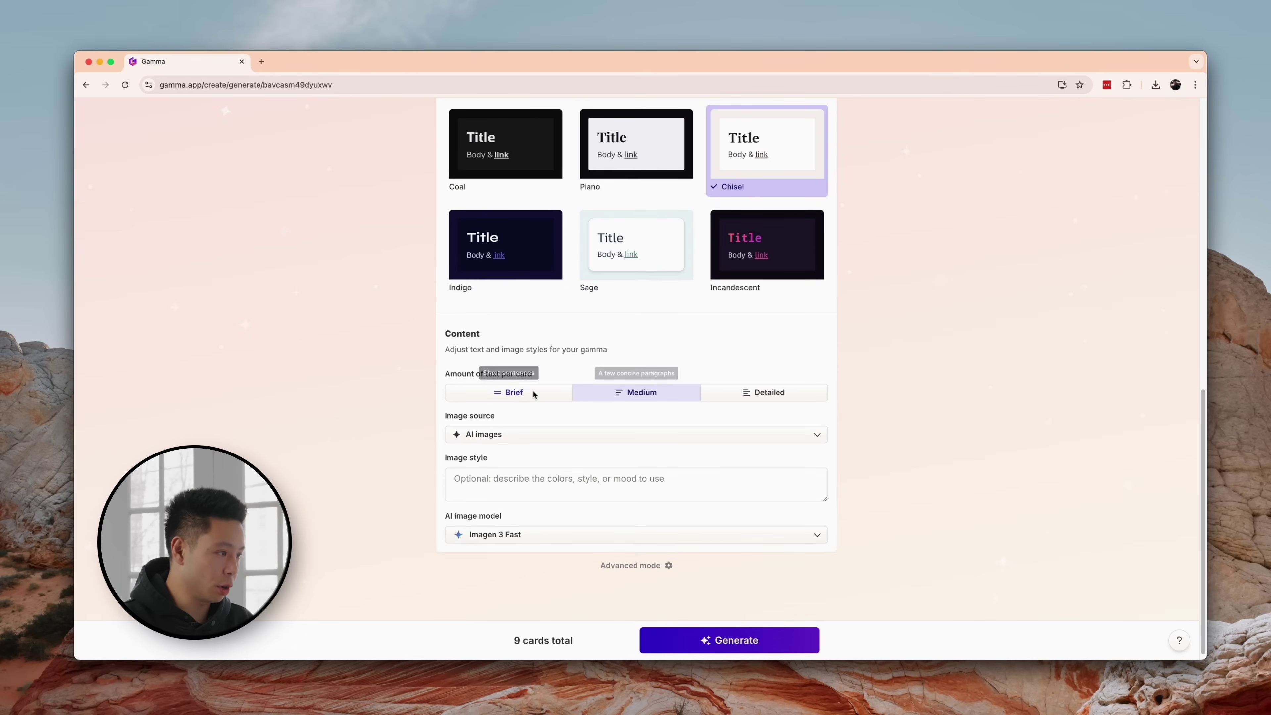
Check the Image source options, keep AI images, and generate the nine-card deck
{"action": "left_click", "coordinate": [502, 435]}
{"action": "scroll", "coordinate": [568, 489], "scroll_direction": "down", "scroll_amount": 2}
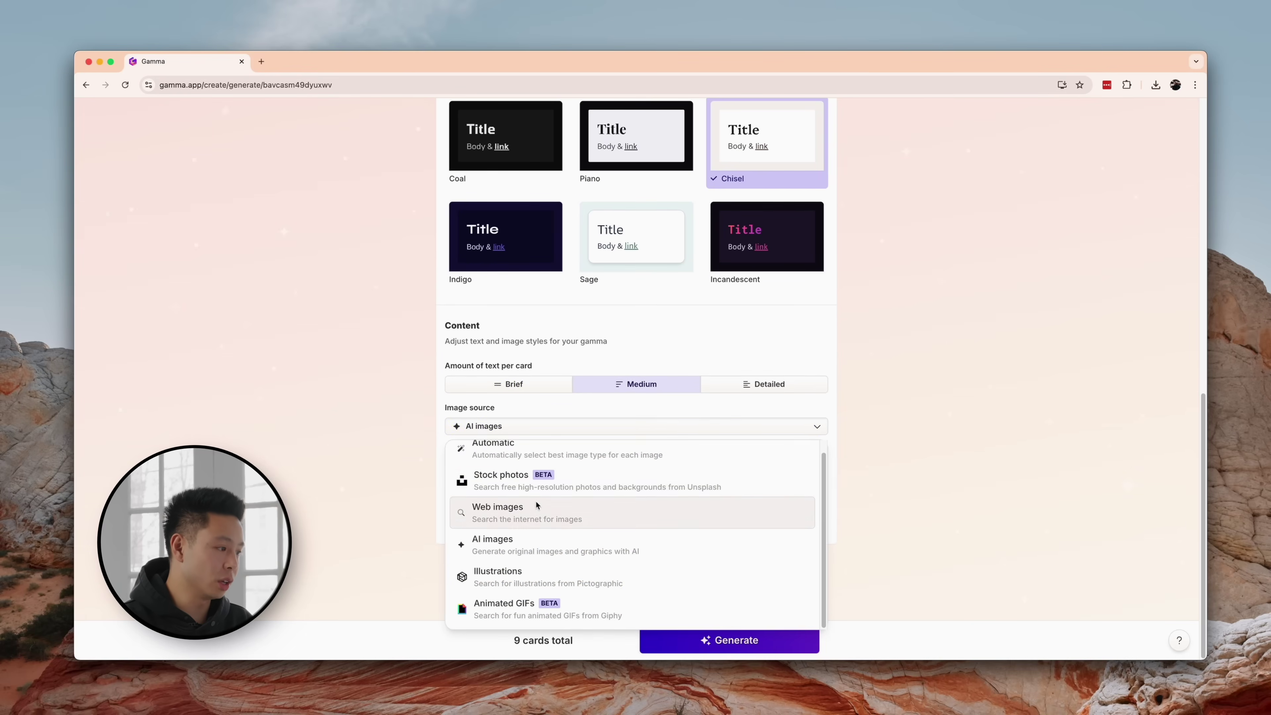
{"action": "scroll", "coordinate": [572, 474], "scroll_direction": "up", "scroll_amount": 1}
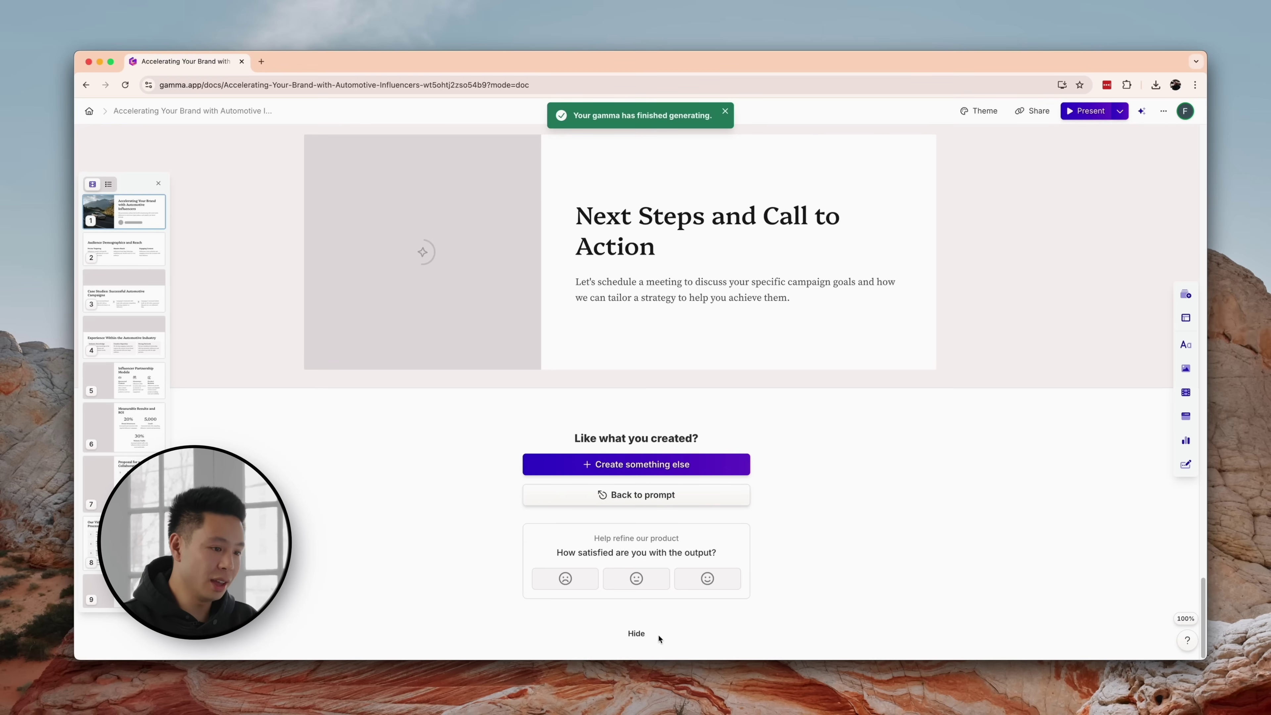
Dismiss the feedback prompt, return to the top, and select the title card's car image
{"action": "left_click", "coordinate": [634, 635]}
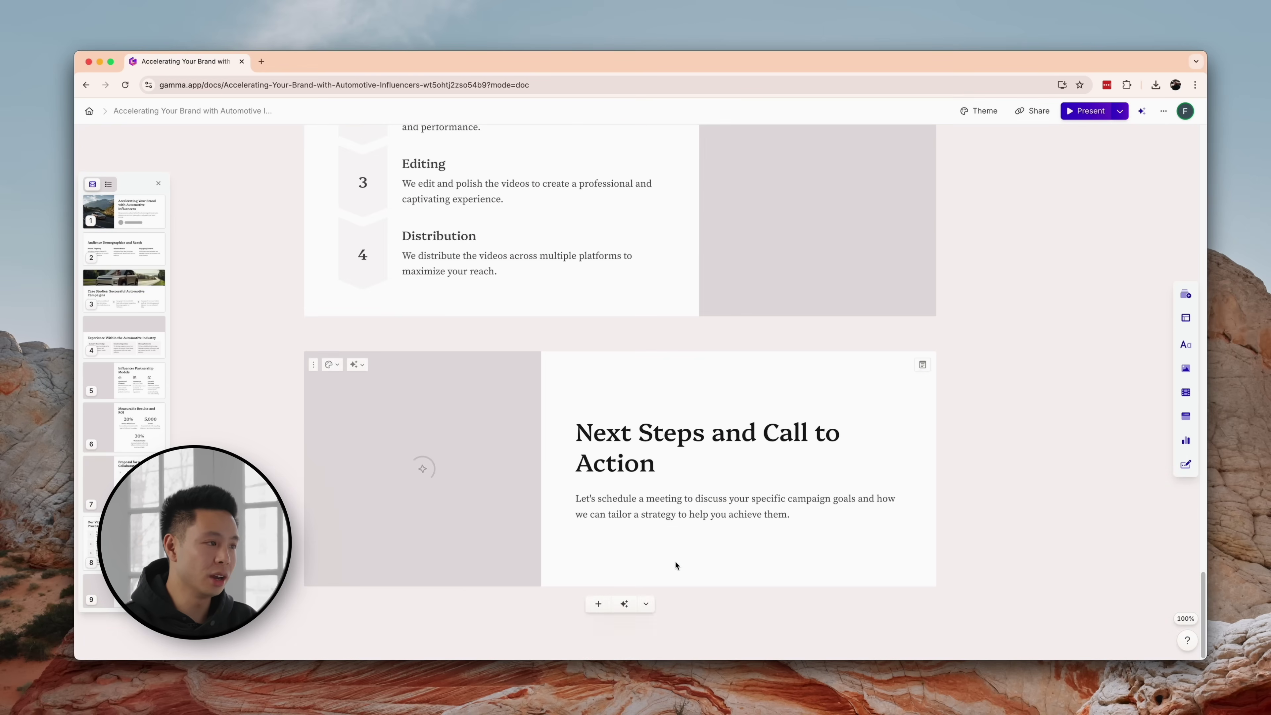
{"action": "scroll", "coordinate": [674, 559], "scroll_direction": "up", "scroll_amount": 10}
{"action": "scroll", "coordinate": [722, 516], "scroll_direction": "up", "scroll_amount": 15}
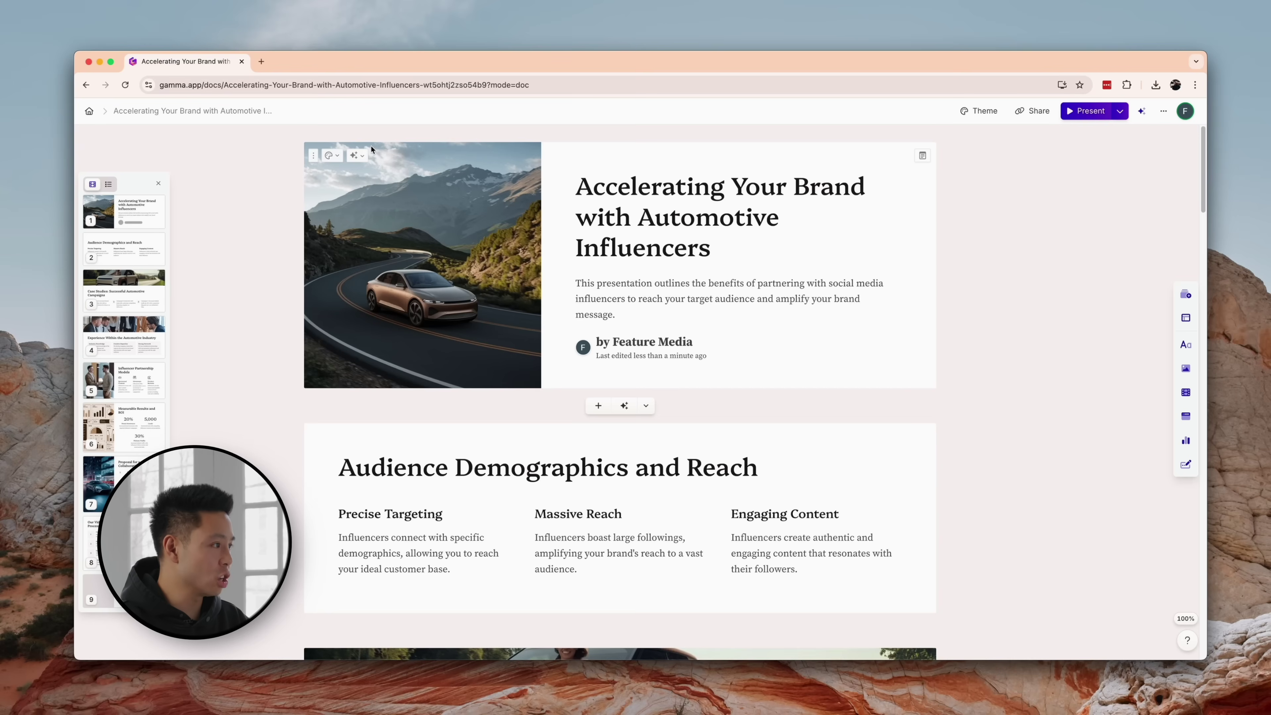
{"action": "left_click", "coordinate": [377, 209]}
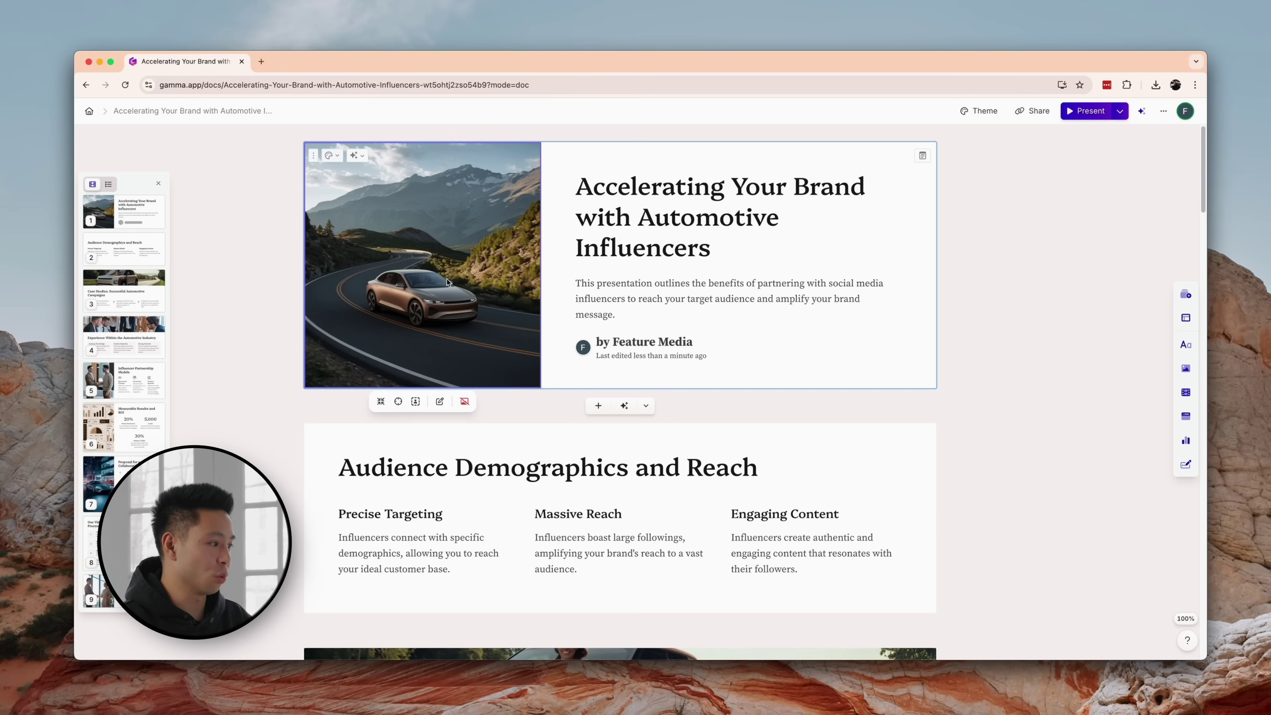
Add 'electric' and 'snowy' to the cover image prompt, enhance it, and generate new images
{"action": "left_click", "coordinate": [439, 402]}
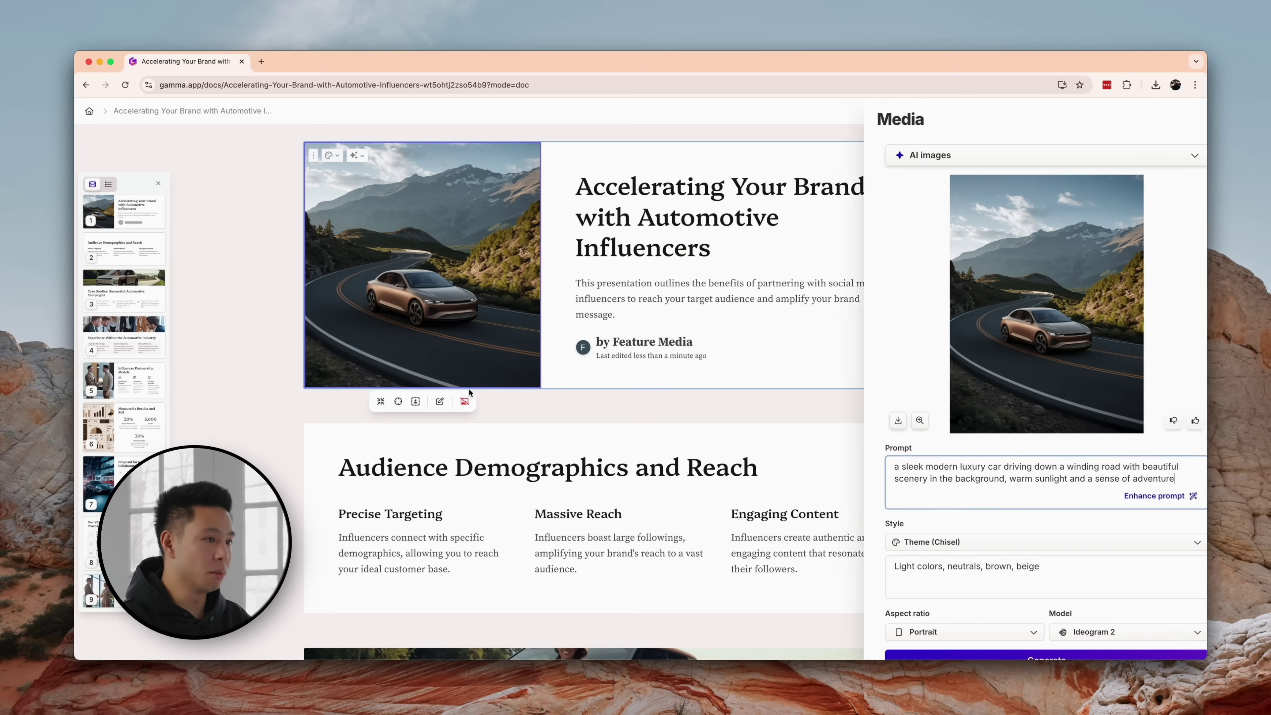
{"action": "scroll", "coordinate": [1016, 469], "scroll_direction": "down", "scroll_amount": 3}
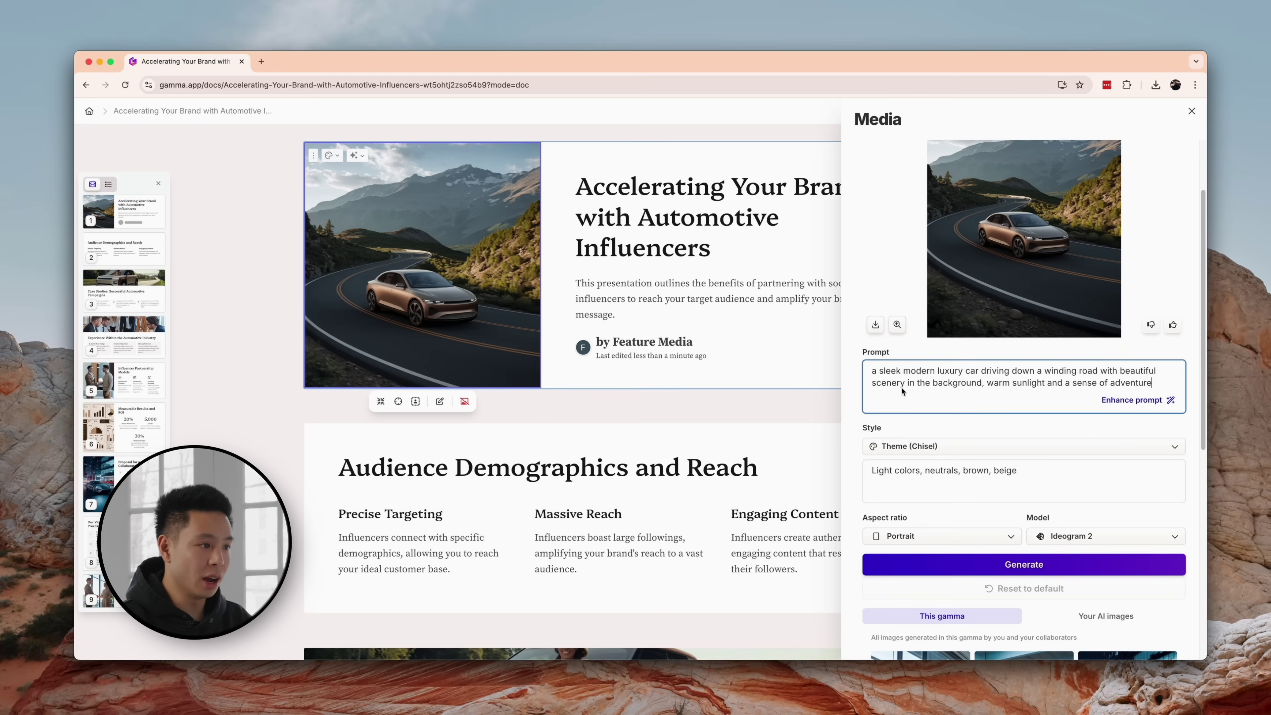
{"action": "type", "text": "electric"}
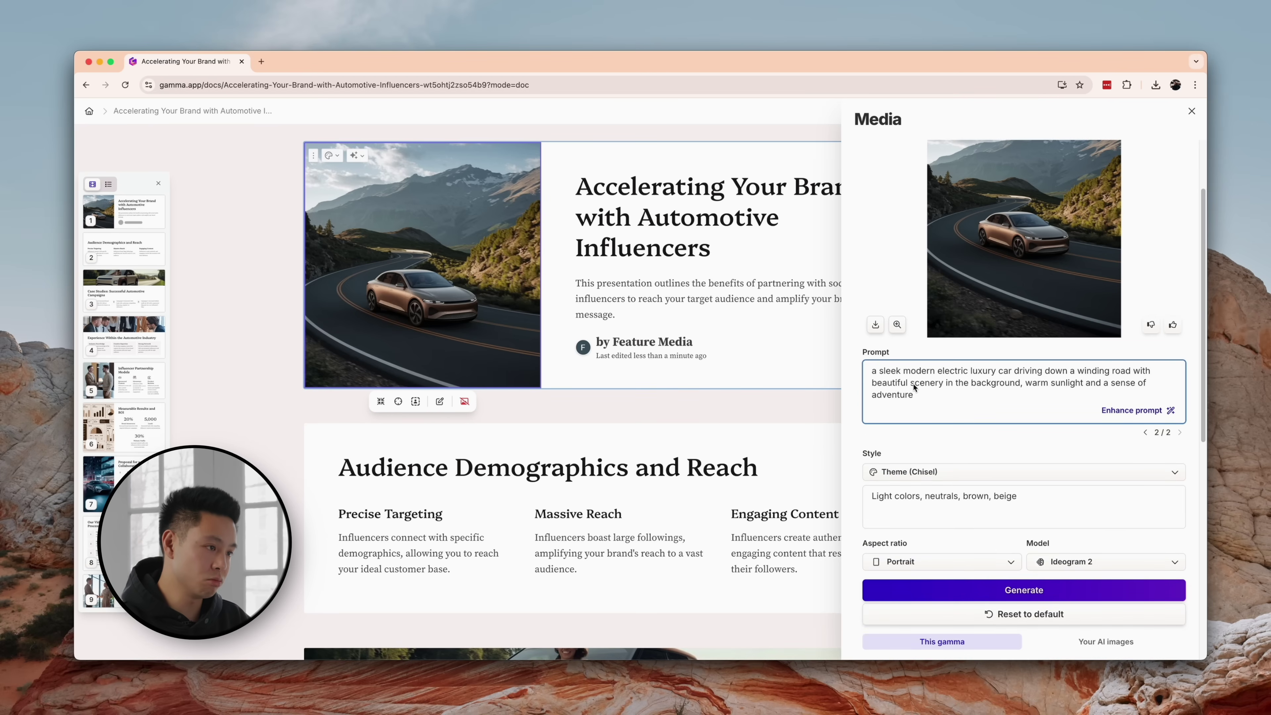
{"action": "type", "text": "snowy"}
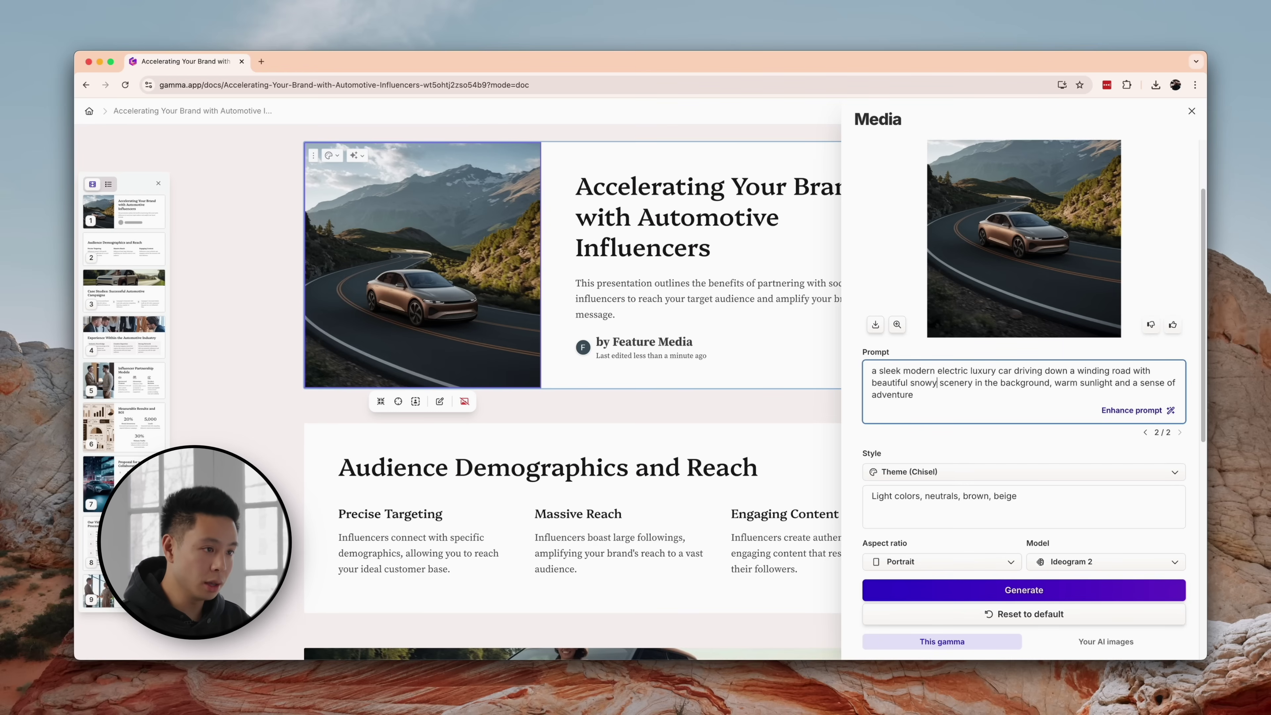
{"action": "left_click", "coordinate": [1131, 410]}
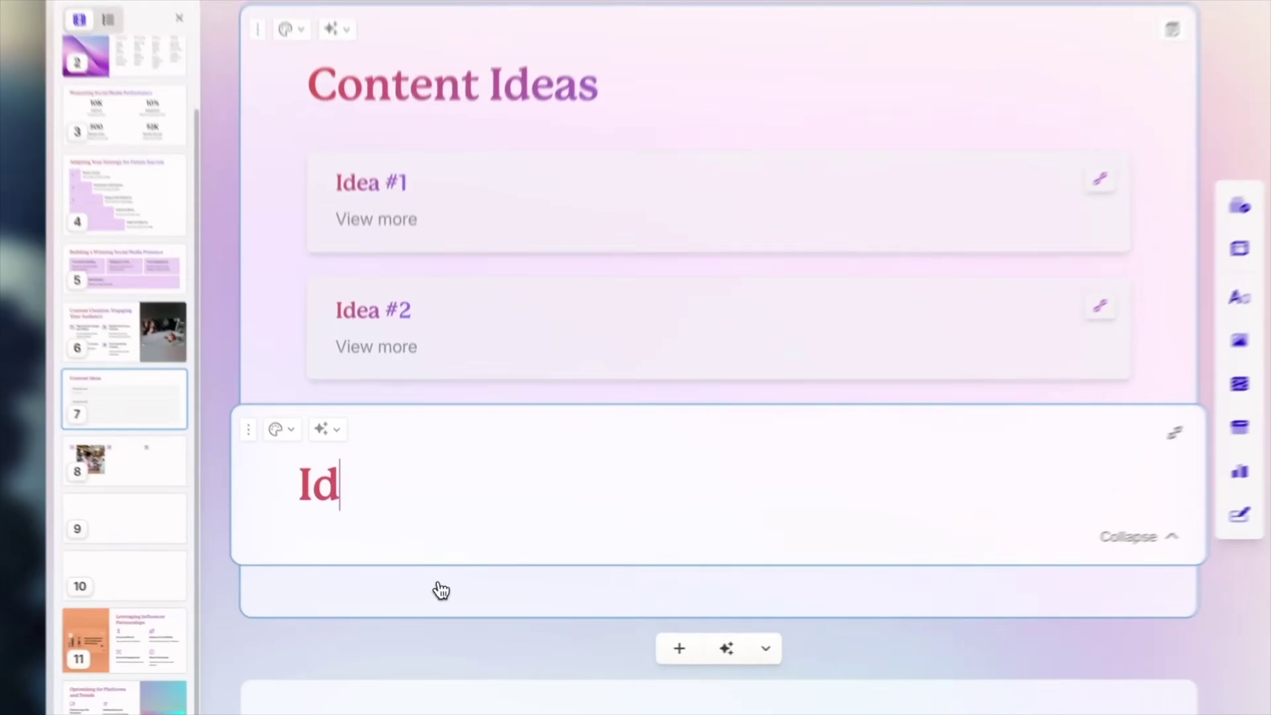
{"action": "type", "text": "ea"}
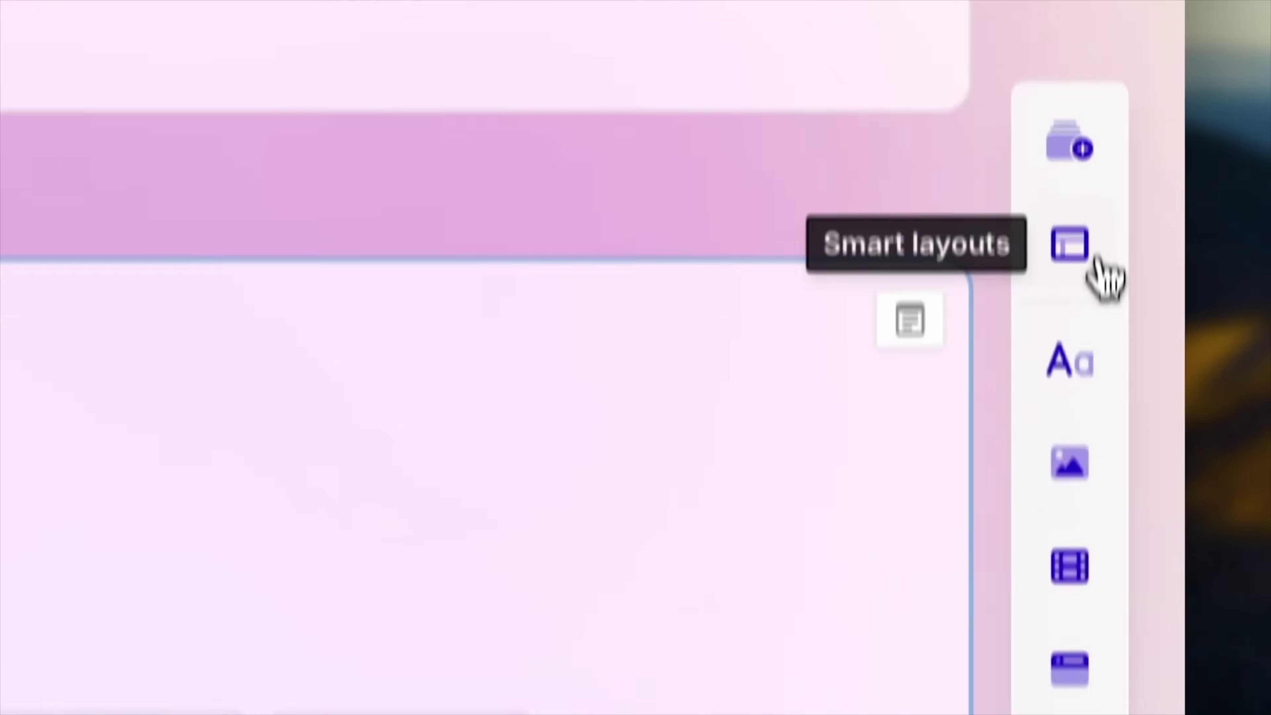
{"action": "left_click", "coordinate": [1151, 292]}
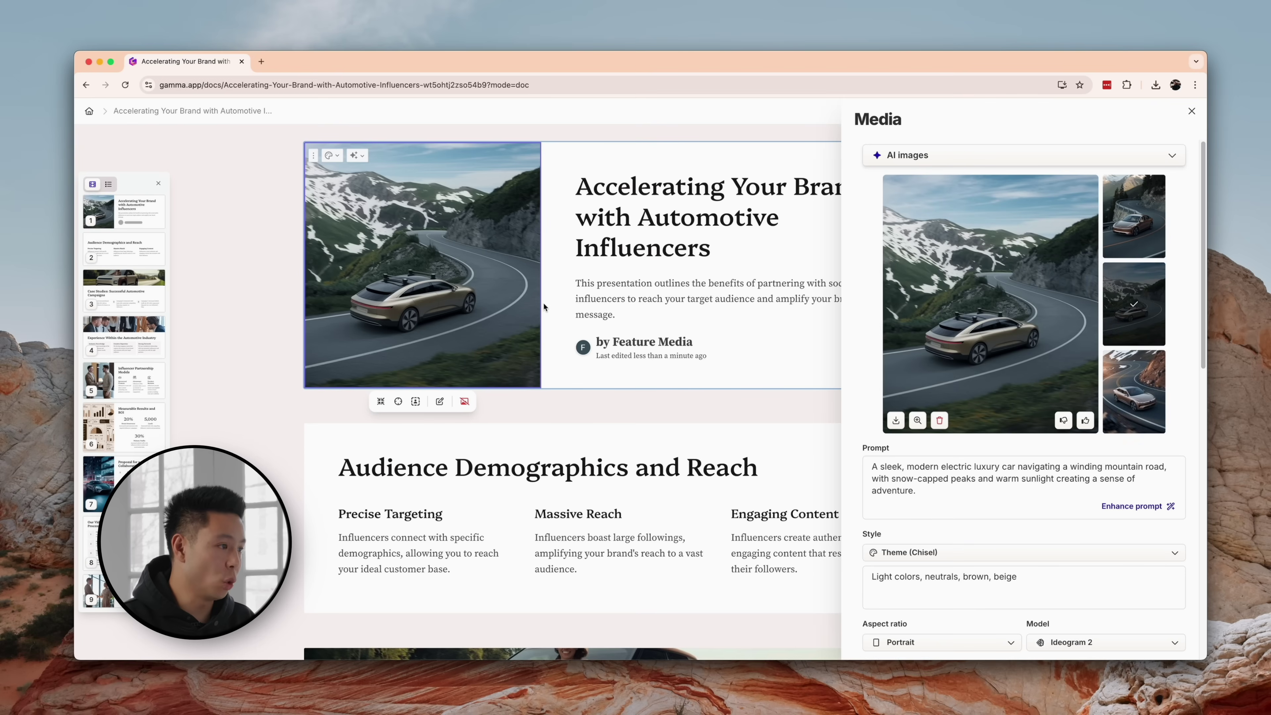
Put the bronze car image on the title card and rate it as a good suggestion
{"action": "left_click", "coordinate": [1154, 234]}
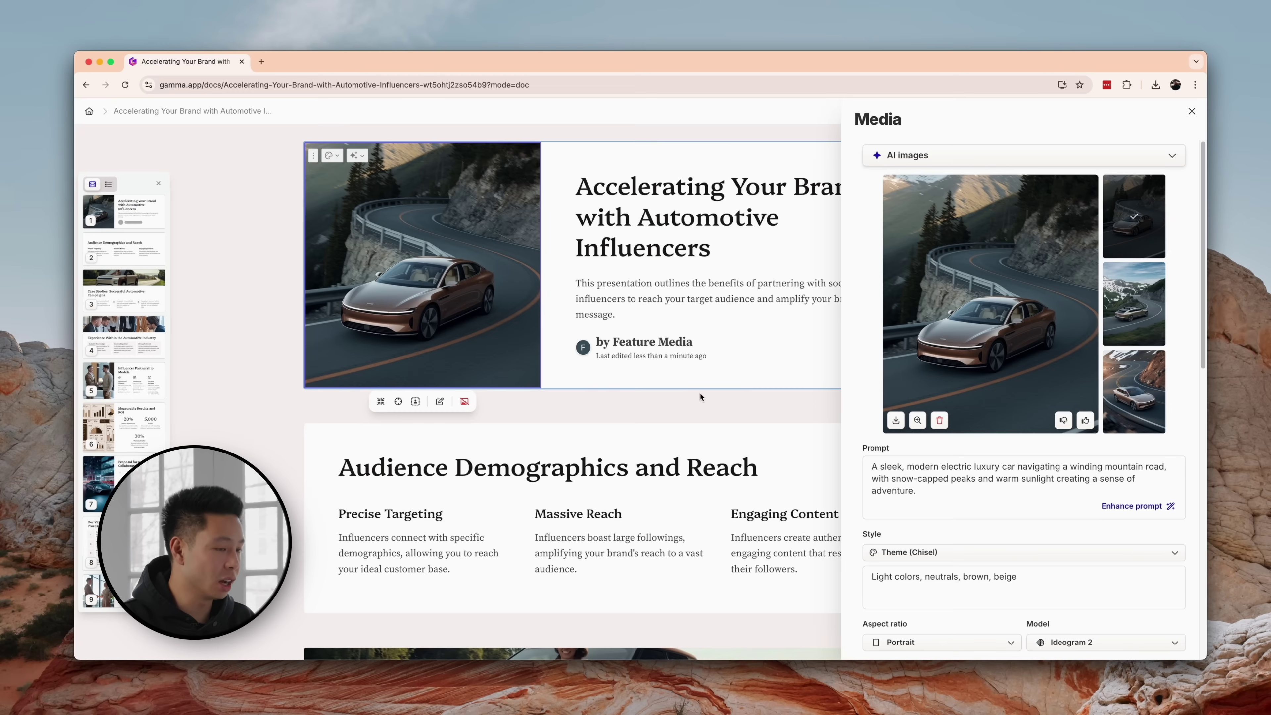
{"action": "scroll", "coordinate": [988, 402], "scroll_direction": "down", "scroll_amount": 1}
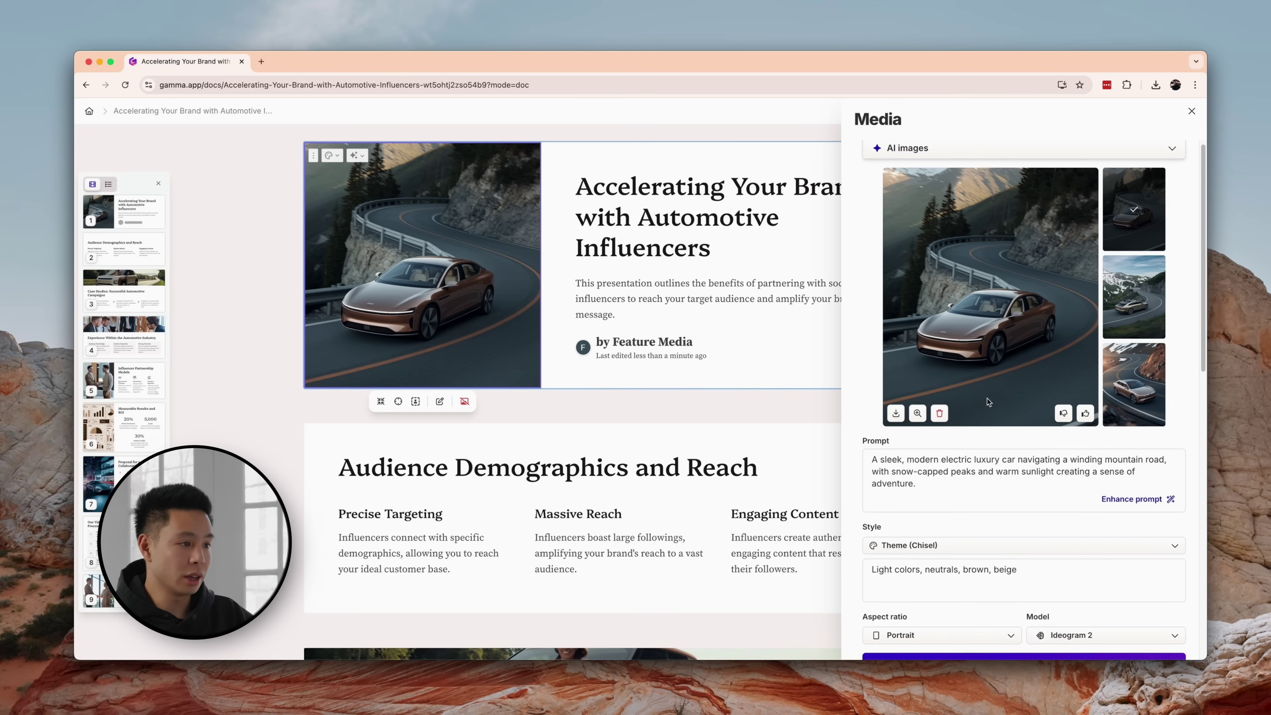
{"action": "left_click", "coordinate": [1085, 414]}
{"action": "left_click", "coordinate": [1150, 327]}
{"action": "scroll", "coordinate": [926, 448], "scroll_direction": "down", "scroll_amount": 3}
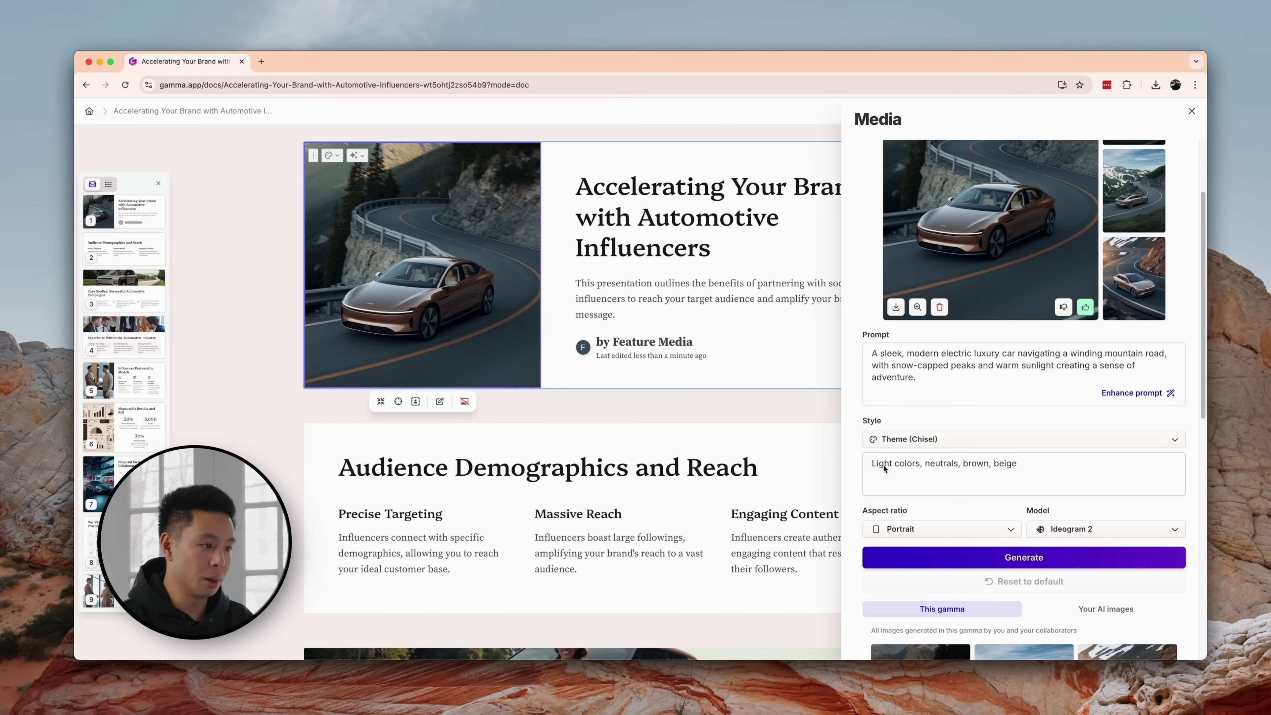
Set the image style to 'Dark colors', regenerate, apply the first new image, and close the panel
{"action": "left_click", "coordinate": [892, 467]}
{"action": "type", "text": "daar"}
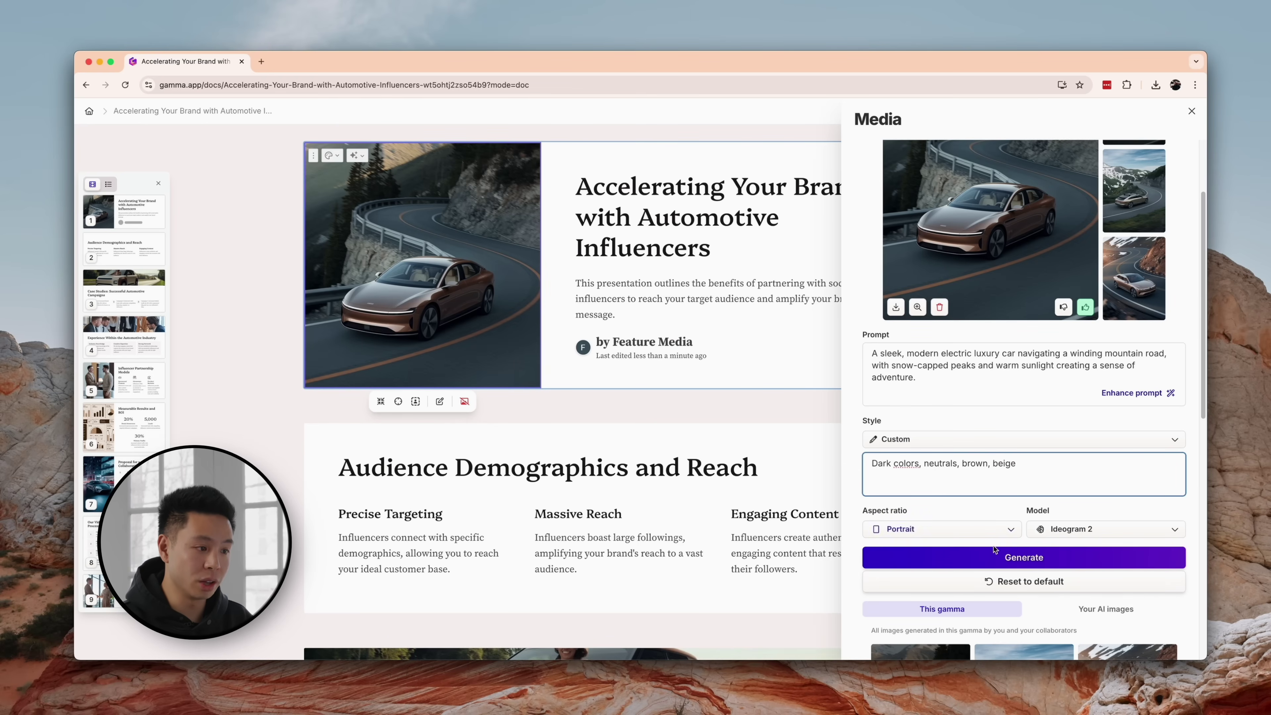
{"action": "left_click", "coordinate": [995, 551]}
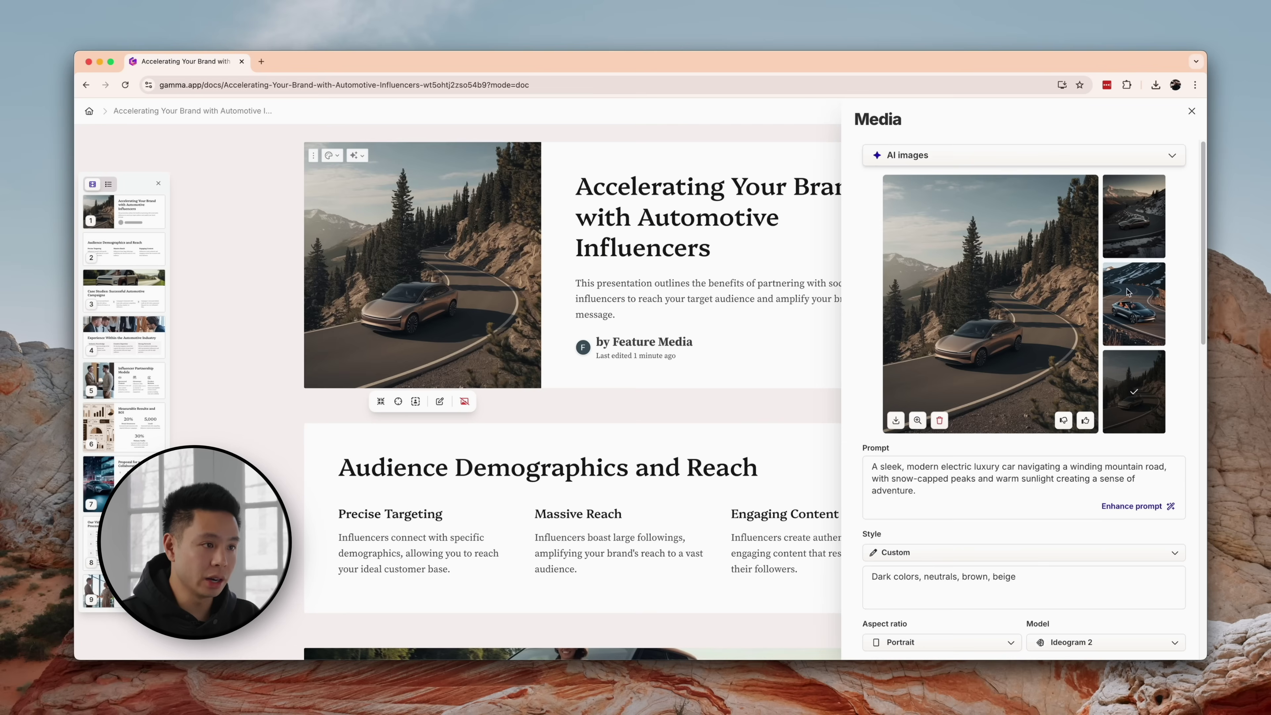
{"action": "left_click", "coordinate": [1128, 292]}
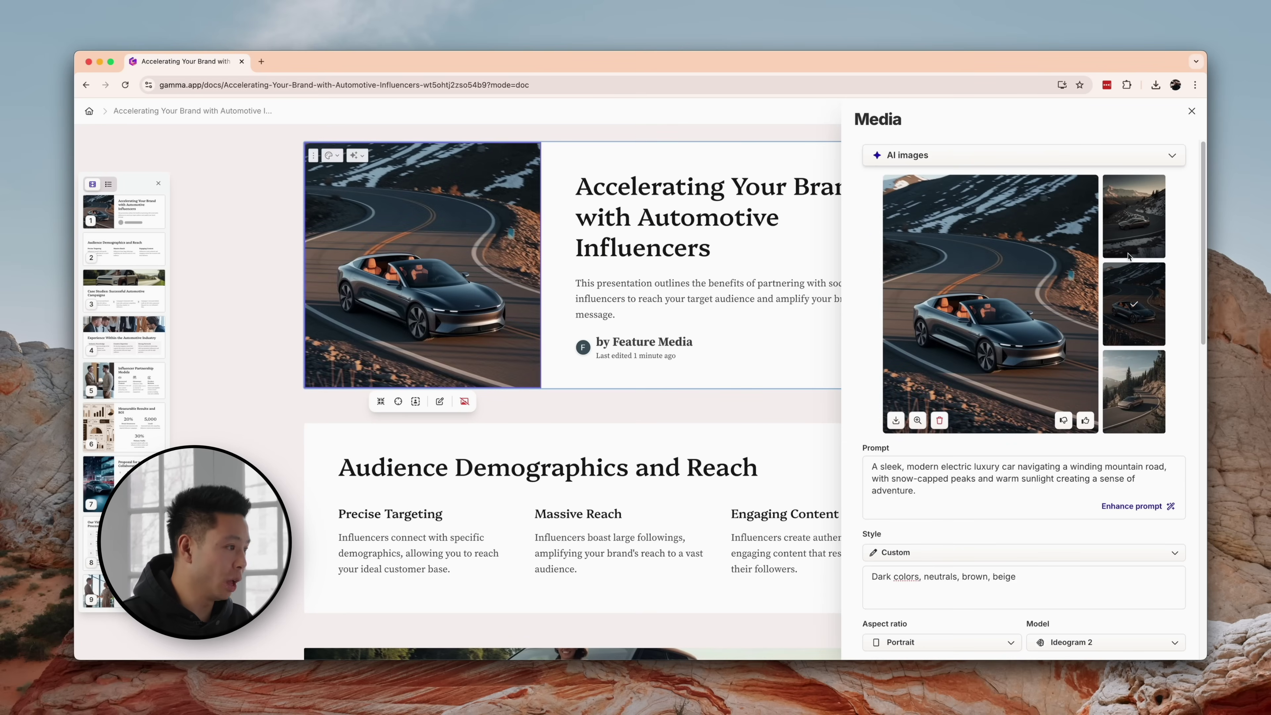
{"action": "left_click", "coordinate": [1130, 238]}
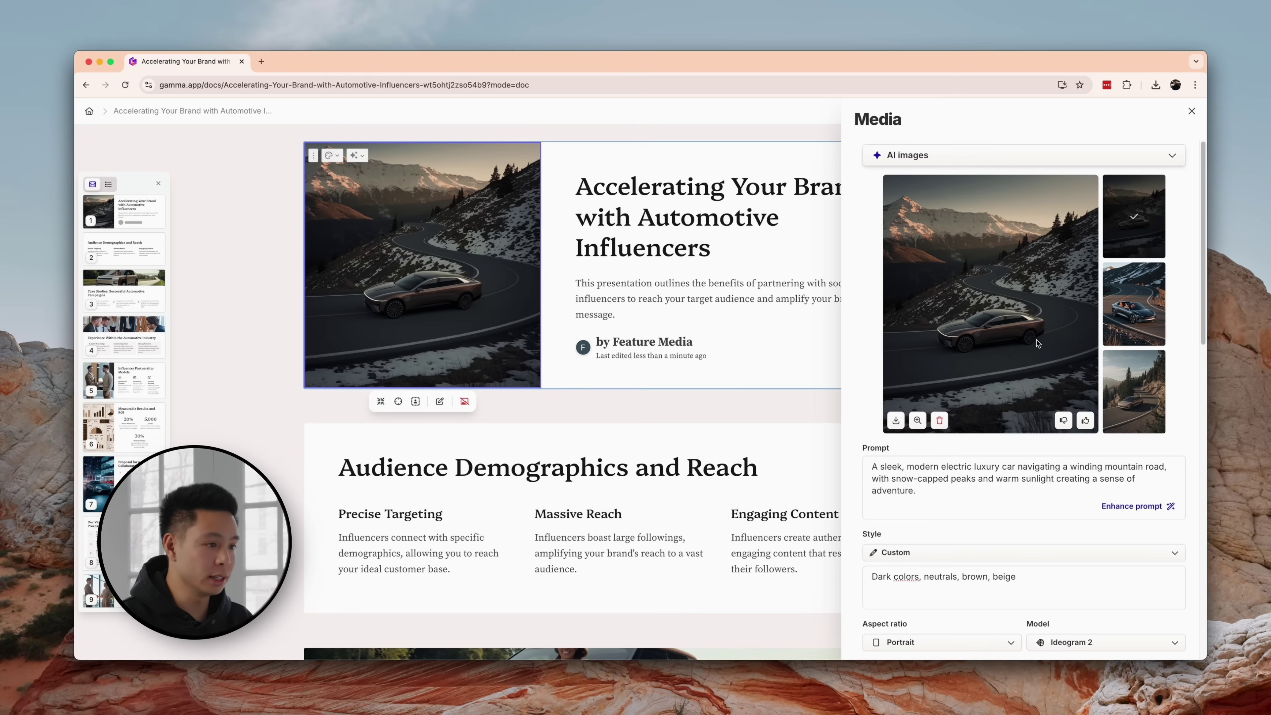
{"action": "left_click", "coordinate": [1191, 111]}
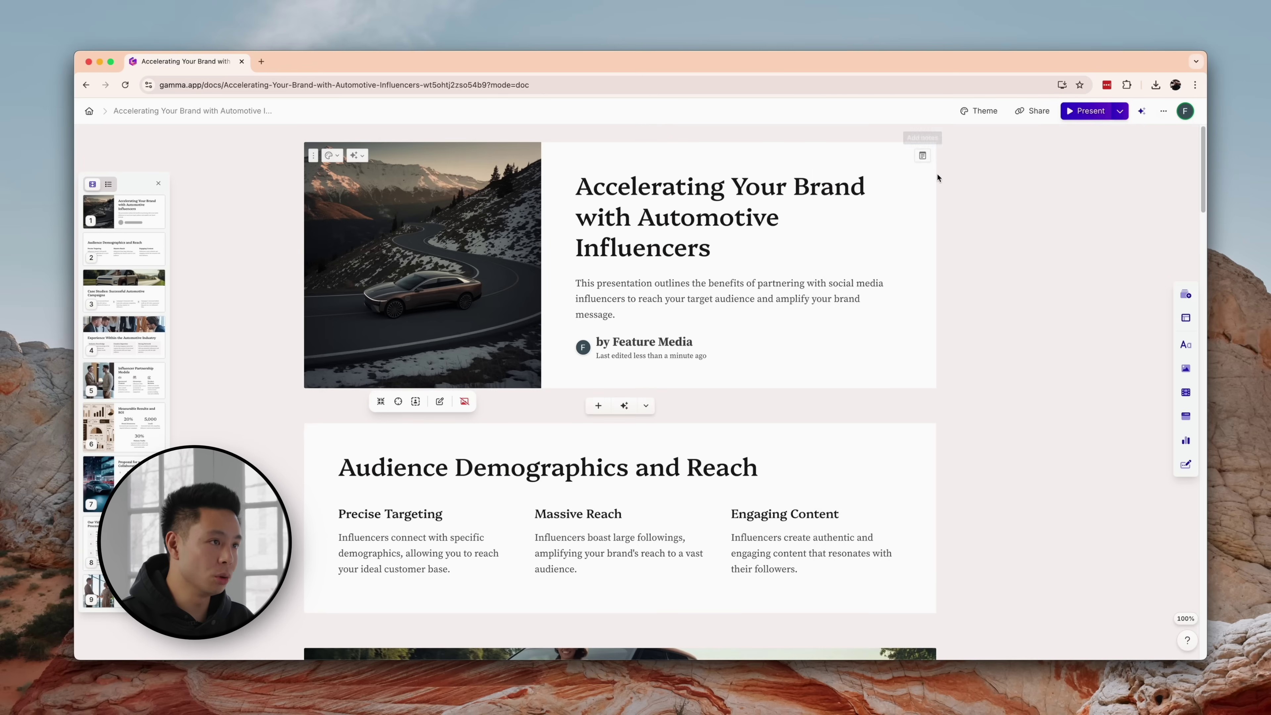
Start customising the Chisel theme from the deck's theme options
{"action": "left_click", "coordinate": [968, 112]}
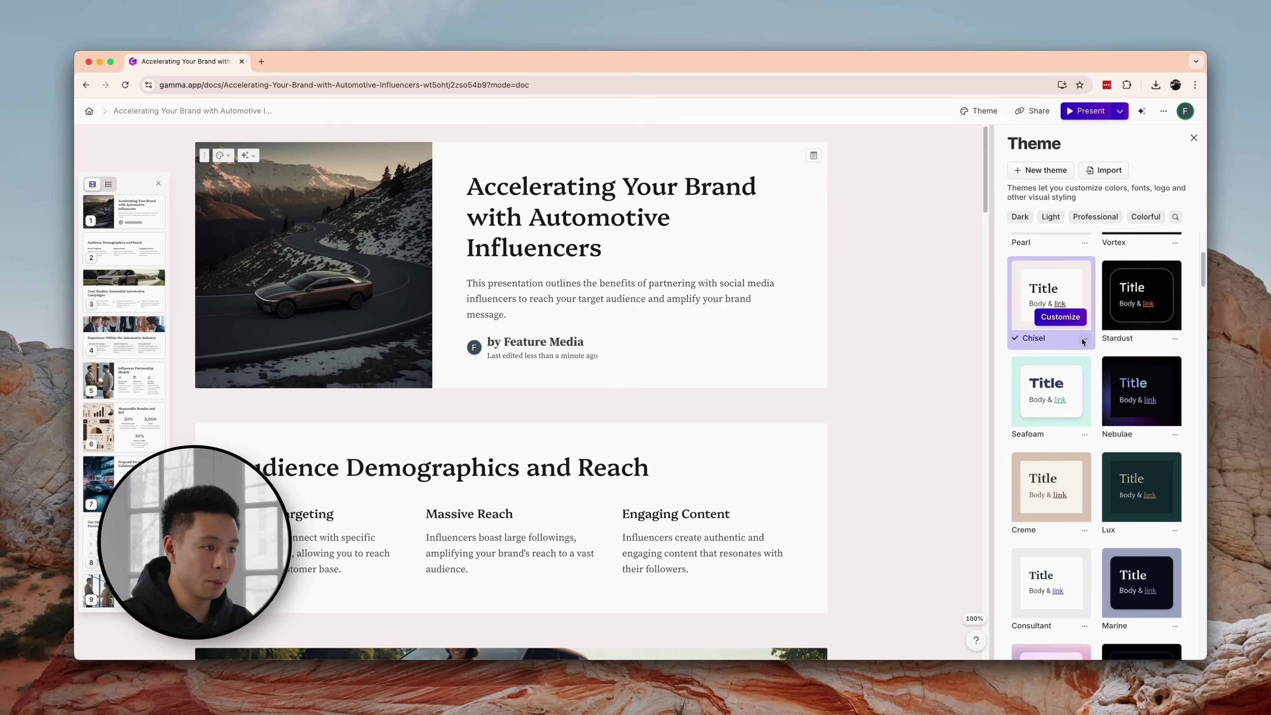
{"action": "left_click", "coordinate": [1084, 340]}
{"action": "left_click", "coordinate": [1070, 314]}
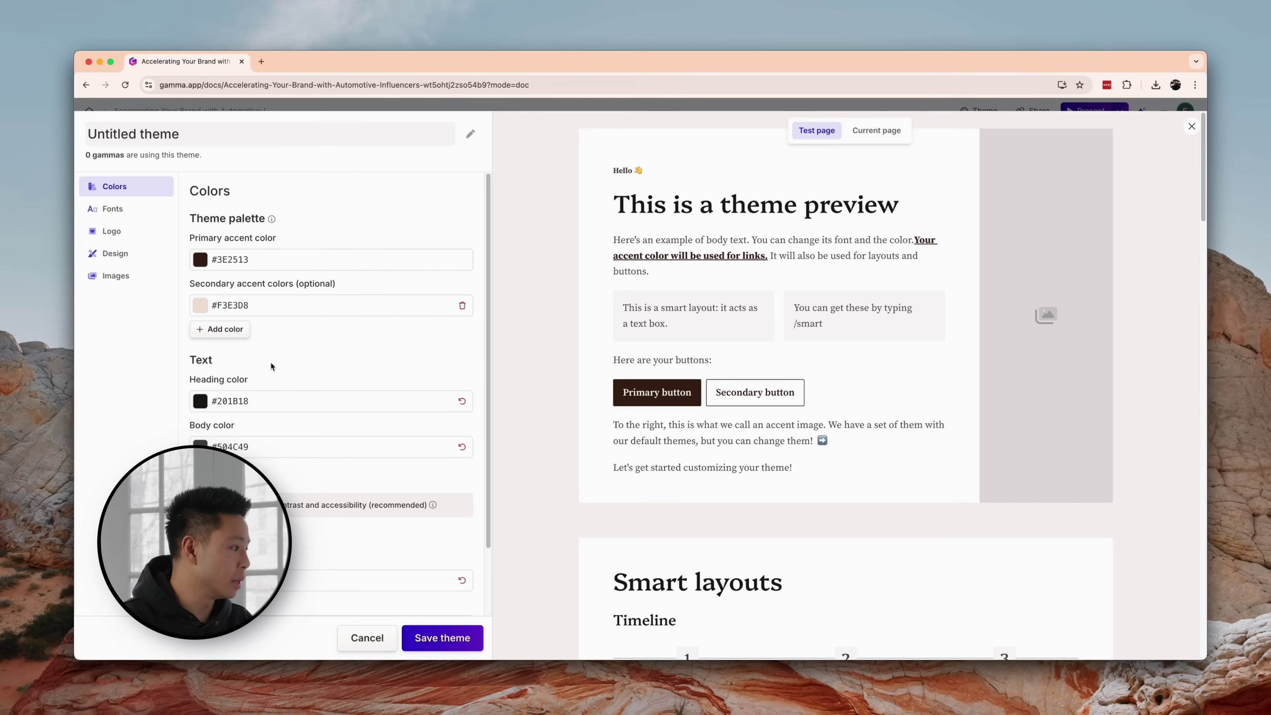
{"action": "scroll", "coordinate": [313, 390], "scroll_direction": "down", "scroll_amount": 3}
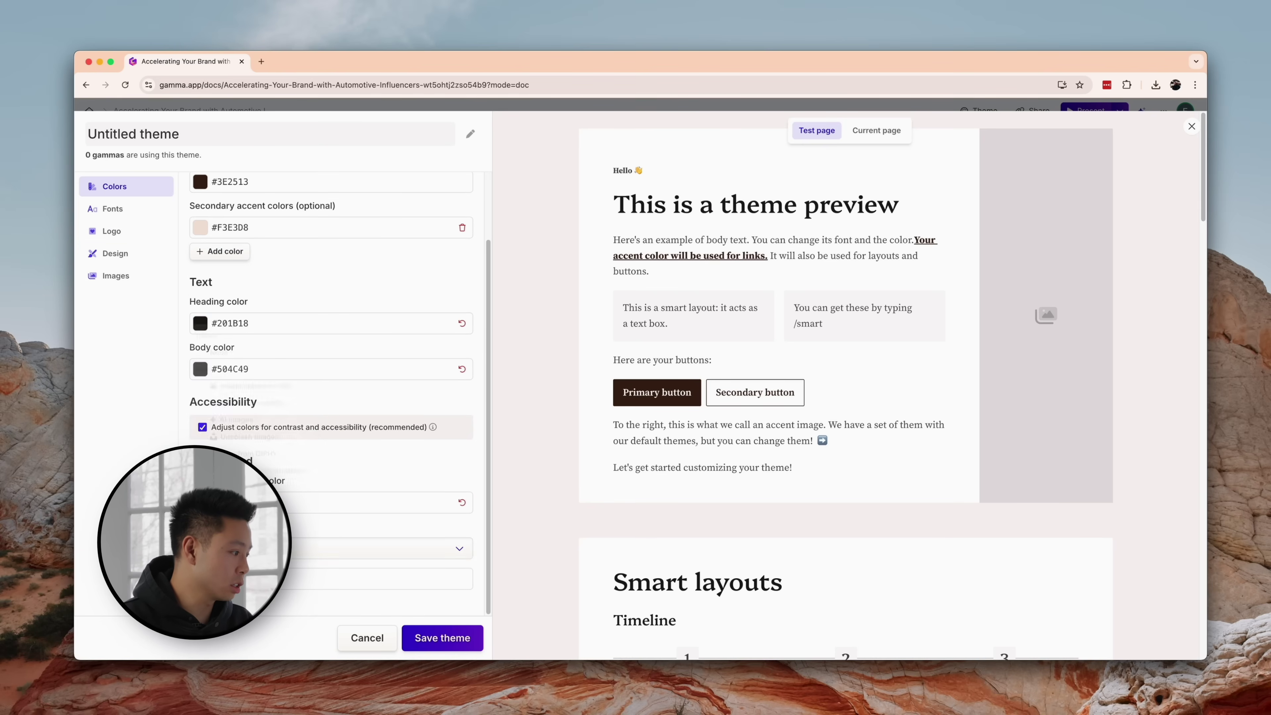
Set the theme background to black and darken the secondary accent to #695E56
{"action": "left_click", "coordinate": [200, 323]}
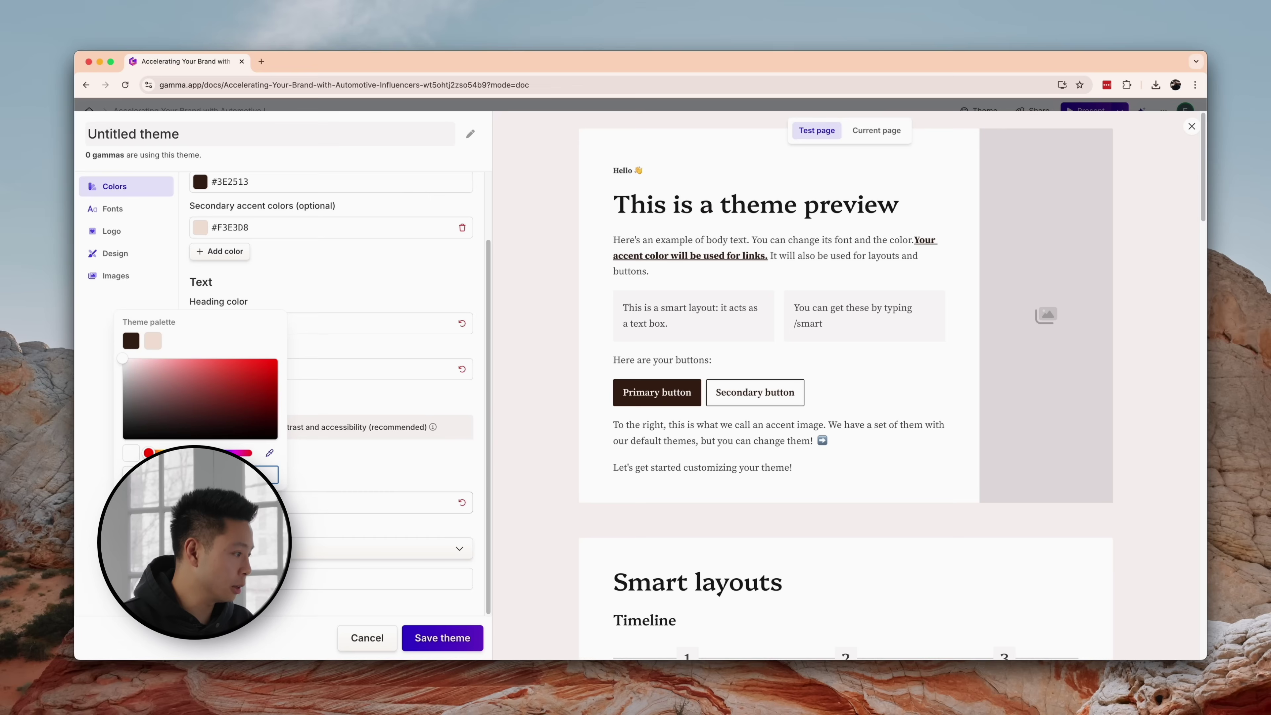
{"action": "left_click_drag", "start_coordinate": [162, 431], "coordinate": [109, 428]}
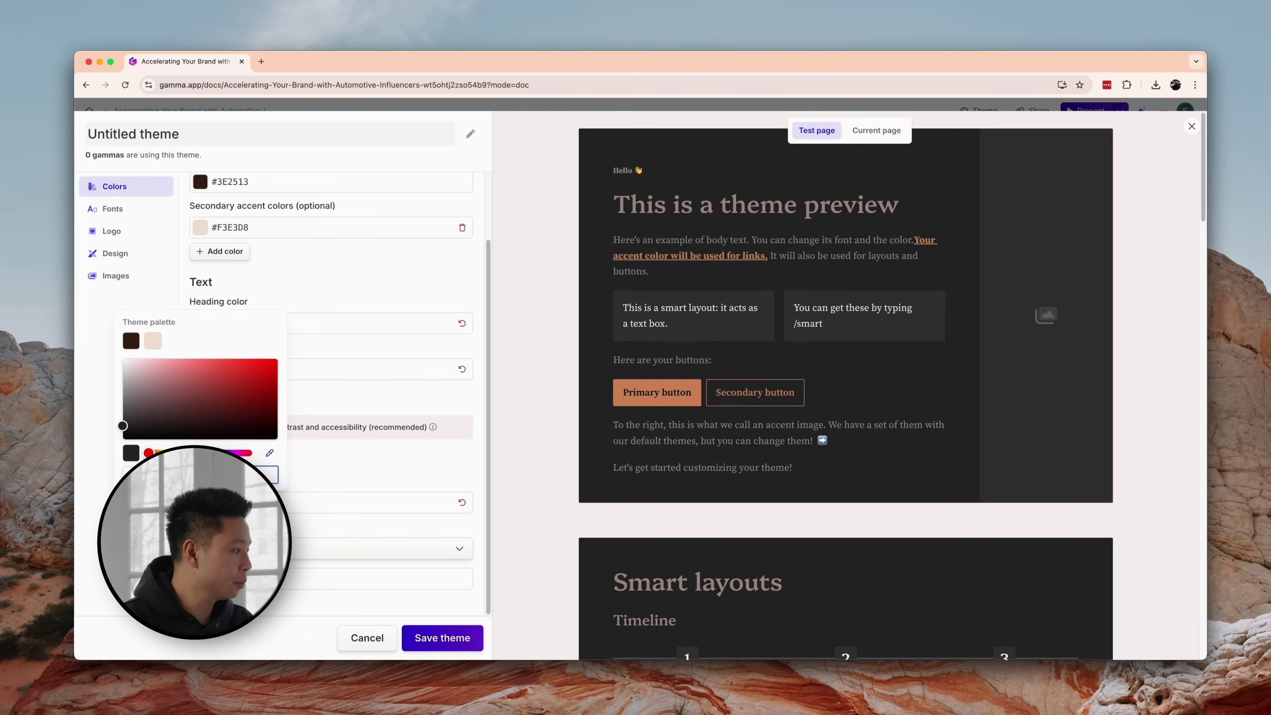
{"action": "left_click", "coordinate": [307, 565]}
{"action": "left_click", "coordinate": [200, 227]}
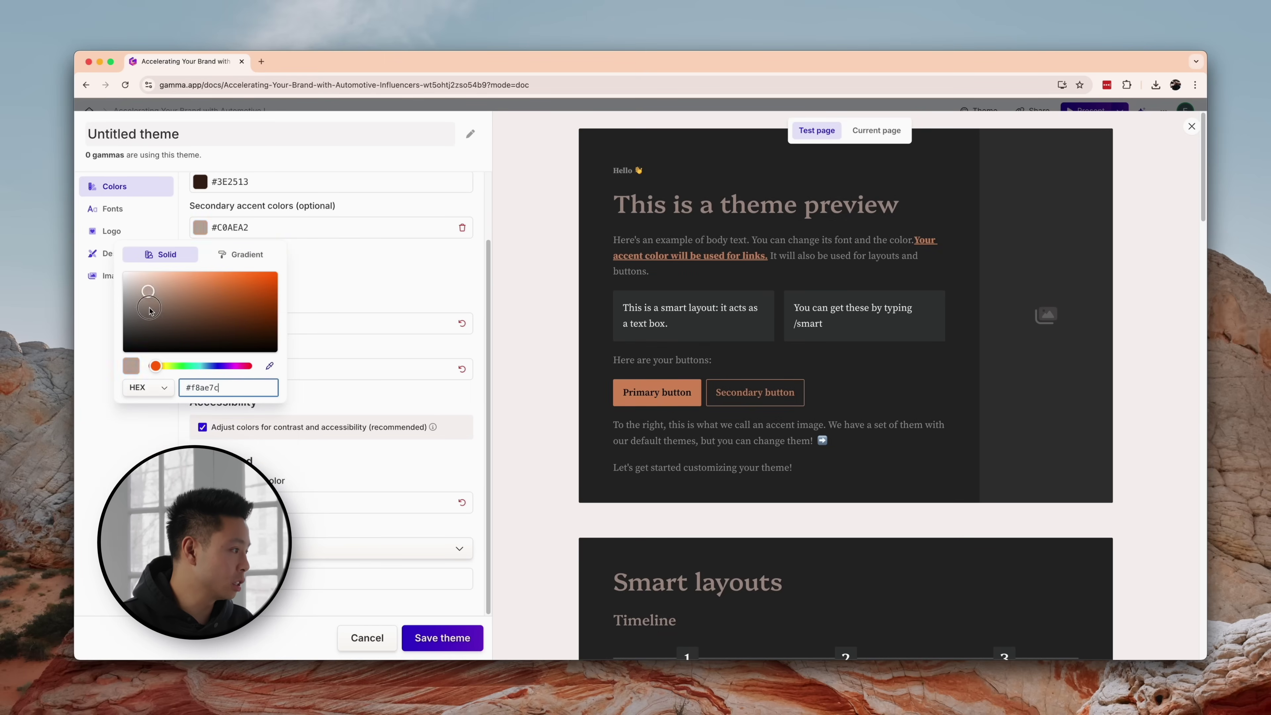
{"action": "left_click_drag", "start_coordinate": [150, 309], "coordinate": [157, 322]}
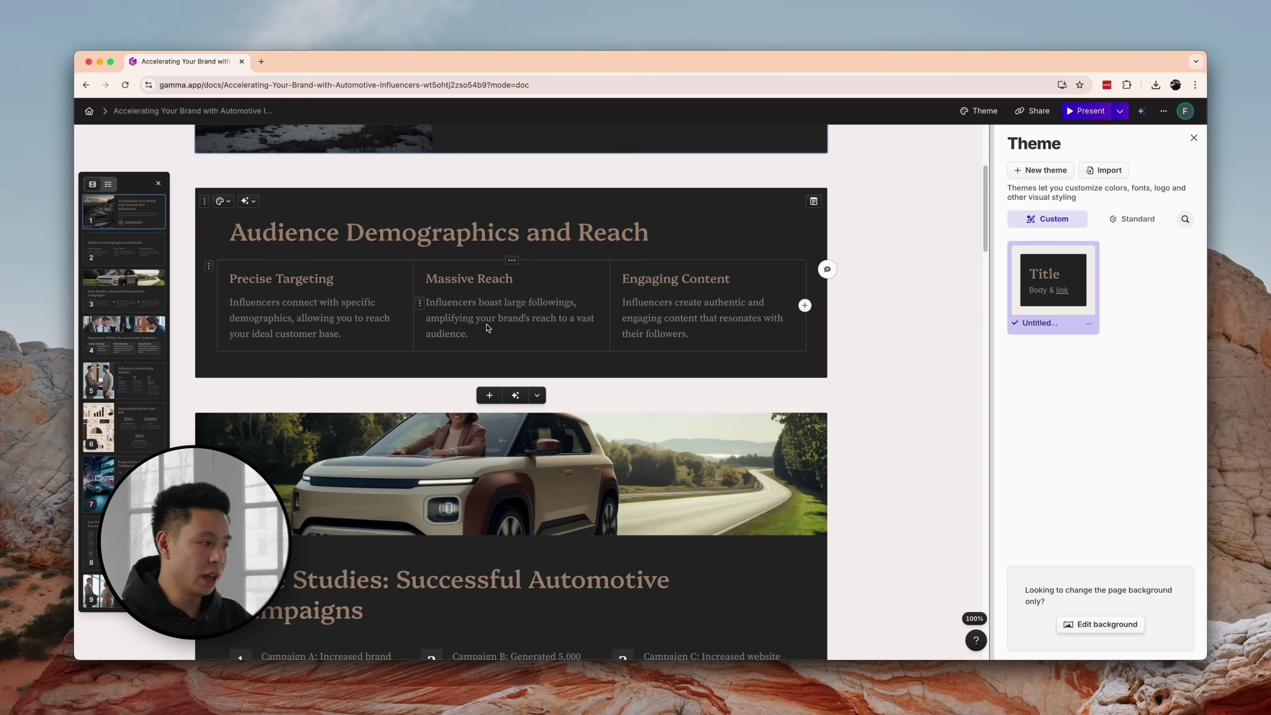
Scroll down through the deck to the Case Studies card's car photo
{"action": "scroll", "coordinate": [488, 328], "scroll_direction": "down", "scroll_amount": 6}
{"action": "scroll", "coordinate": [486, 330], "scroll_direction": "up", "scroll_amount": 3}
{"action": "scroll", "coordinate": [486, 330], "scroll_direction": "down", "scroll_amount": 1}
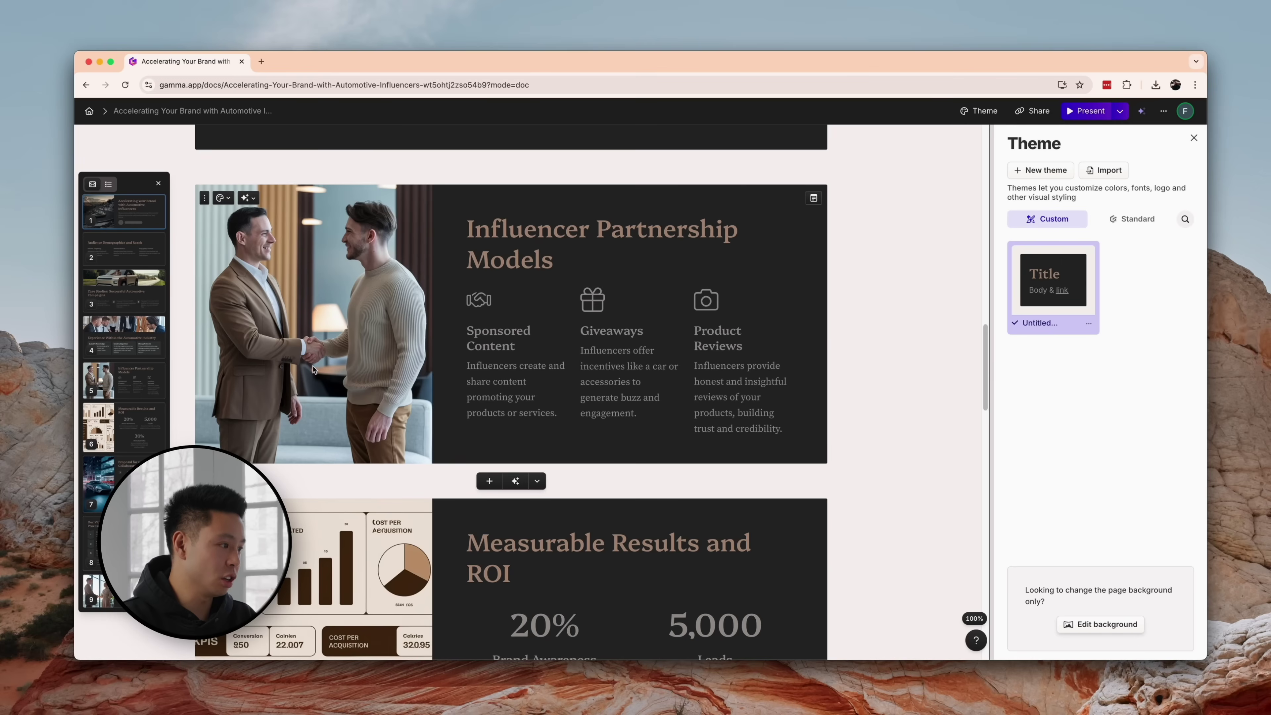
{"action": "scroll", "coordinate": [310, 356], "scroll_direction": "down", "scroll_amount": 10}
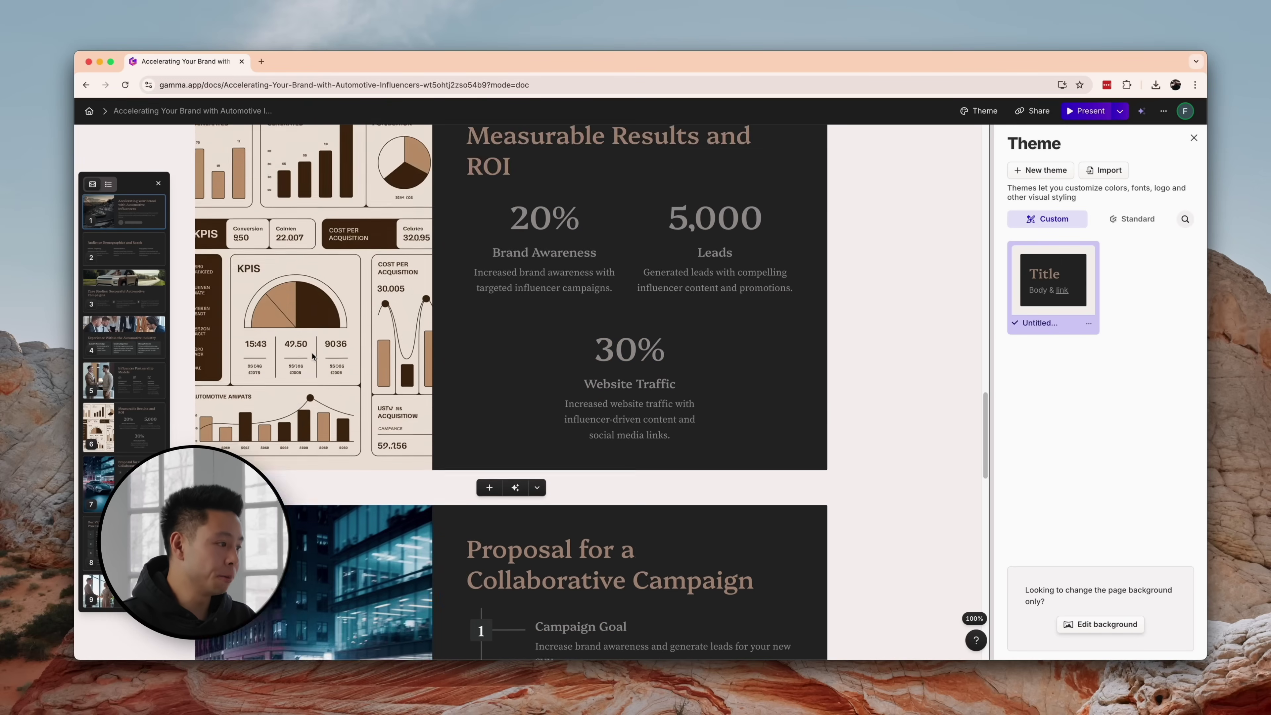
{"action": "scroll", "coordinate": [302, 352], "scroll_direction": "down", "scroll_amount": 12}
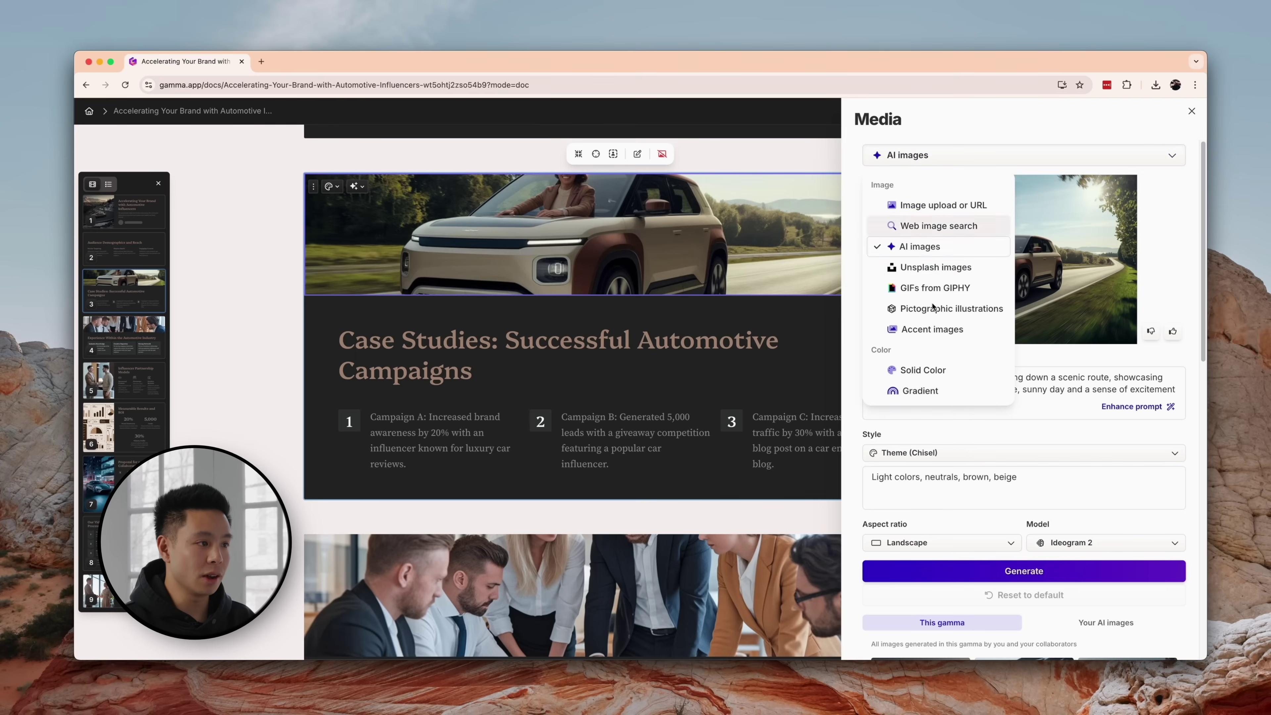
Replace the Case Studies image with an uploaded car photo from Pictures > CAR > EQXX
{"action": "left_click", "coordinate": [926, 206]}
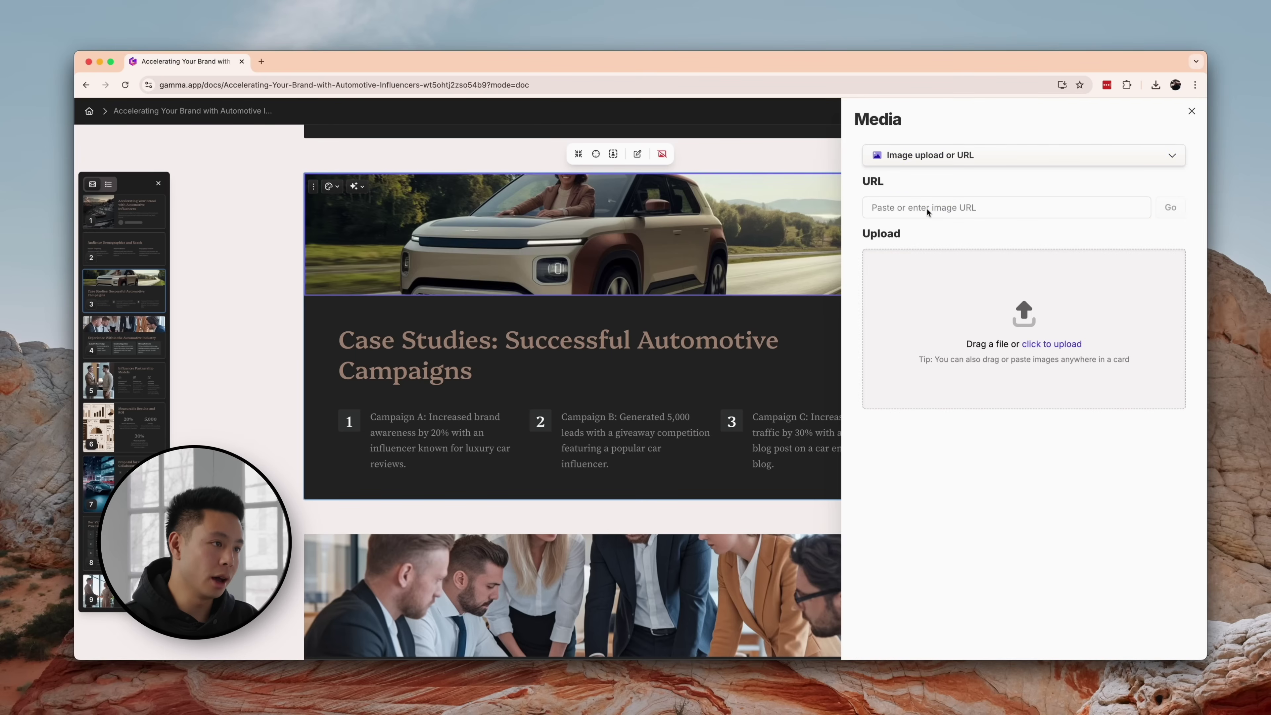
{"action": "left_click", "coordinate": [1031, 345]}
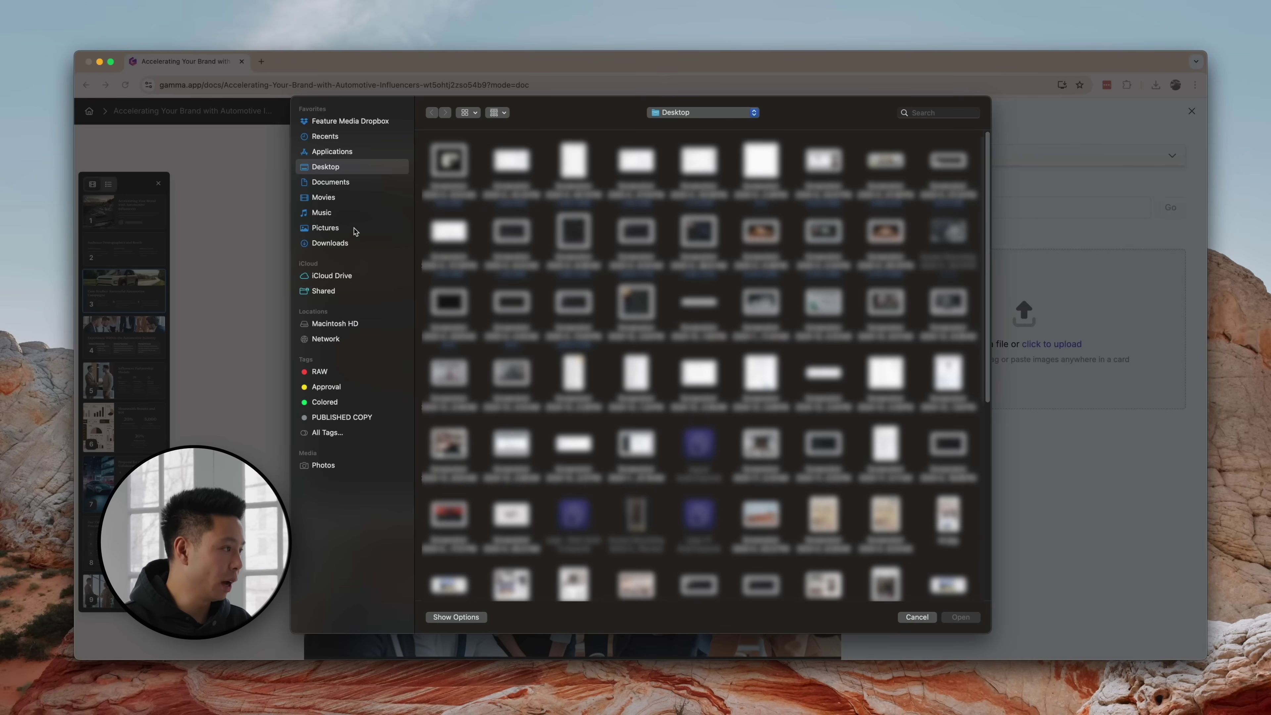
{"action": "left_click", "coordinate": [353, 230]}
{"action": "double_click", "coordinate": [440, 167]}
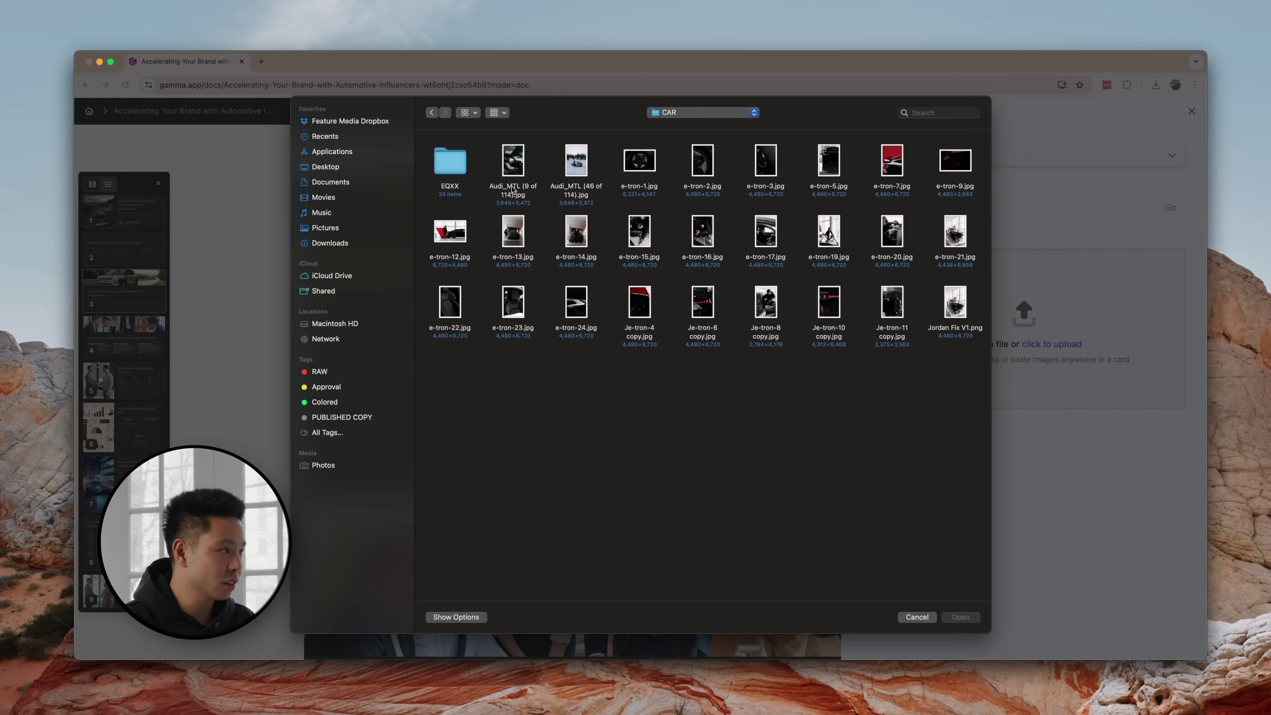
{"action": "double_click", "coordinate": [450, 165]}
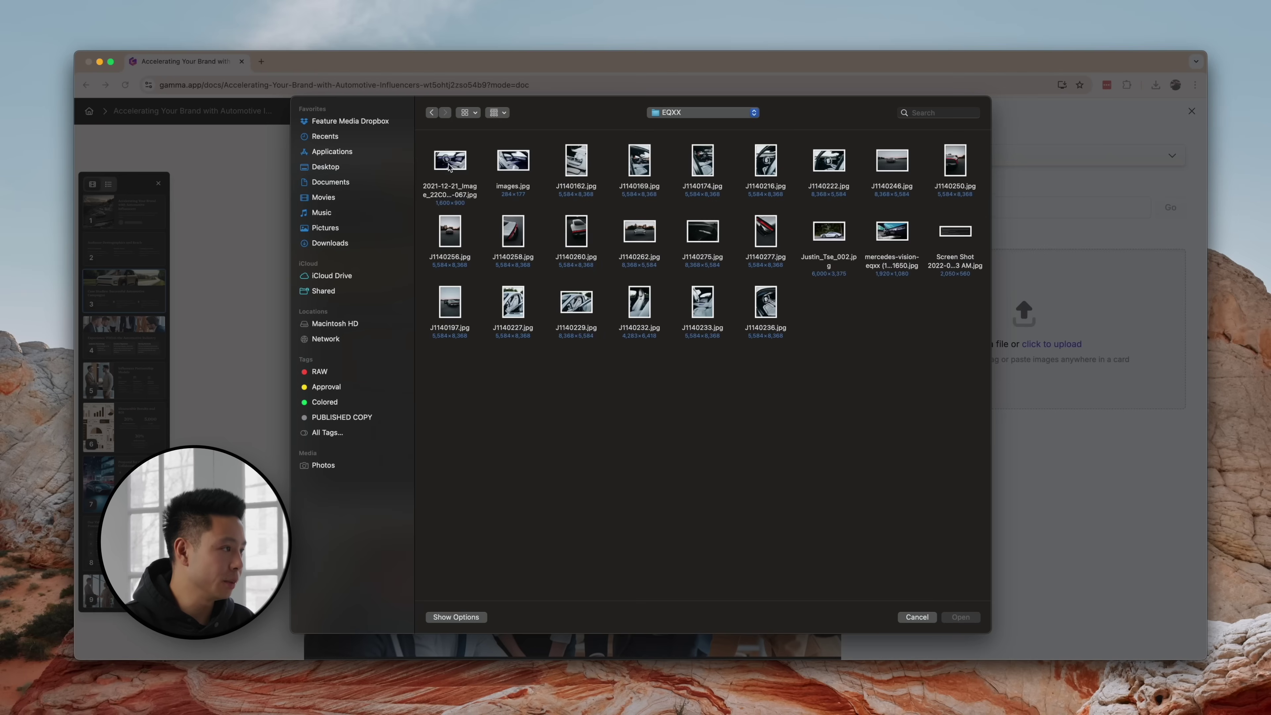
{"action": "left_click", "coordinate": [886, 164]}
{"action": "key", "text": "space"}
{"action": "key", "text": "space"}
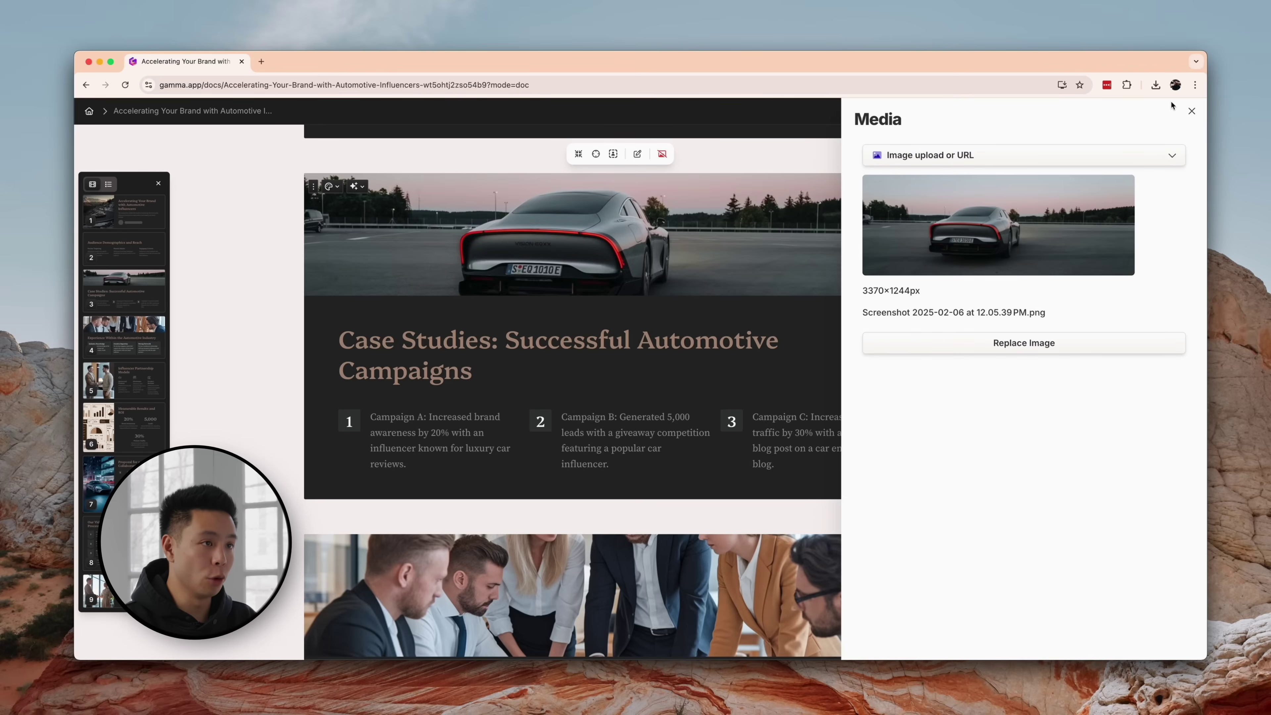
{"action": "left_click", "coordinate": [1193, 112]}
{"action": "scroll", "coordinate": [473, 328], "scroll_direction": "down", "scroll_amount": 3}
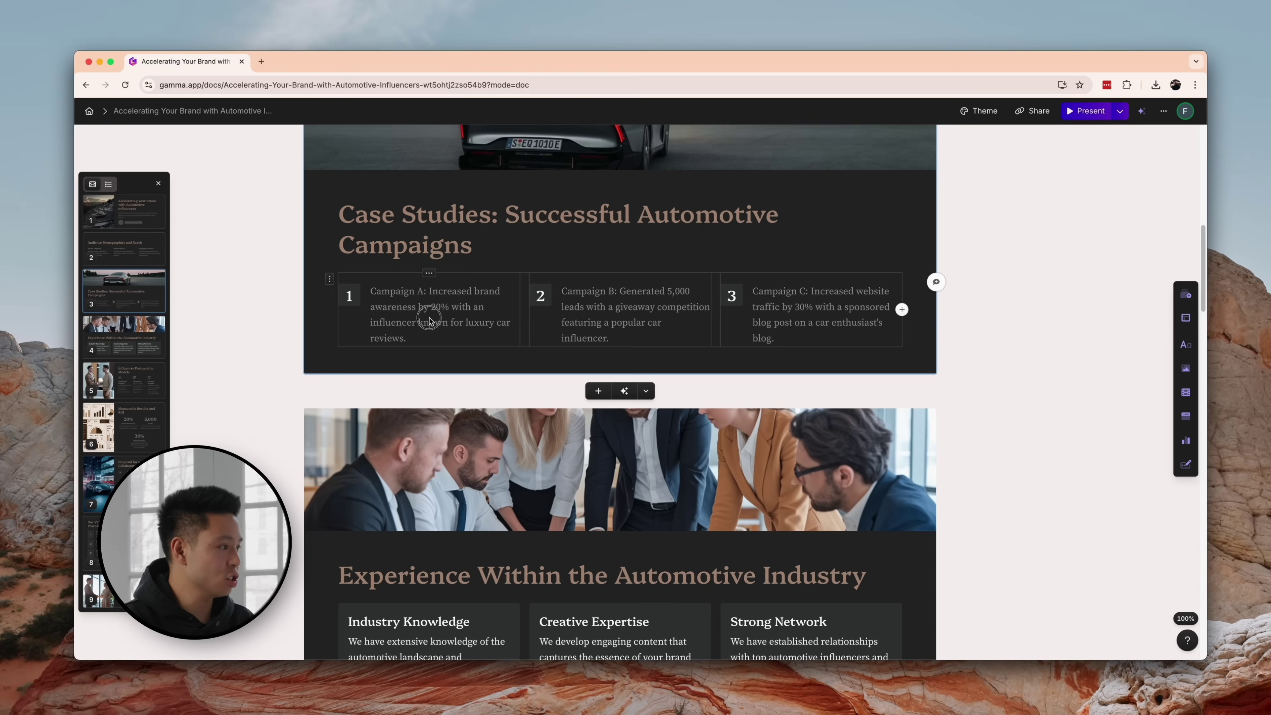
{"action": "right_click", "coordinate": [422, 308]}
{"action": "left_click", "coordinate": [382, 317]}
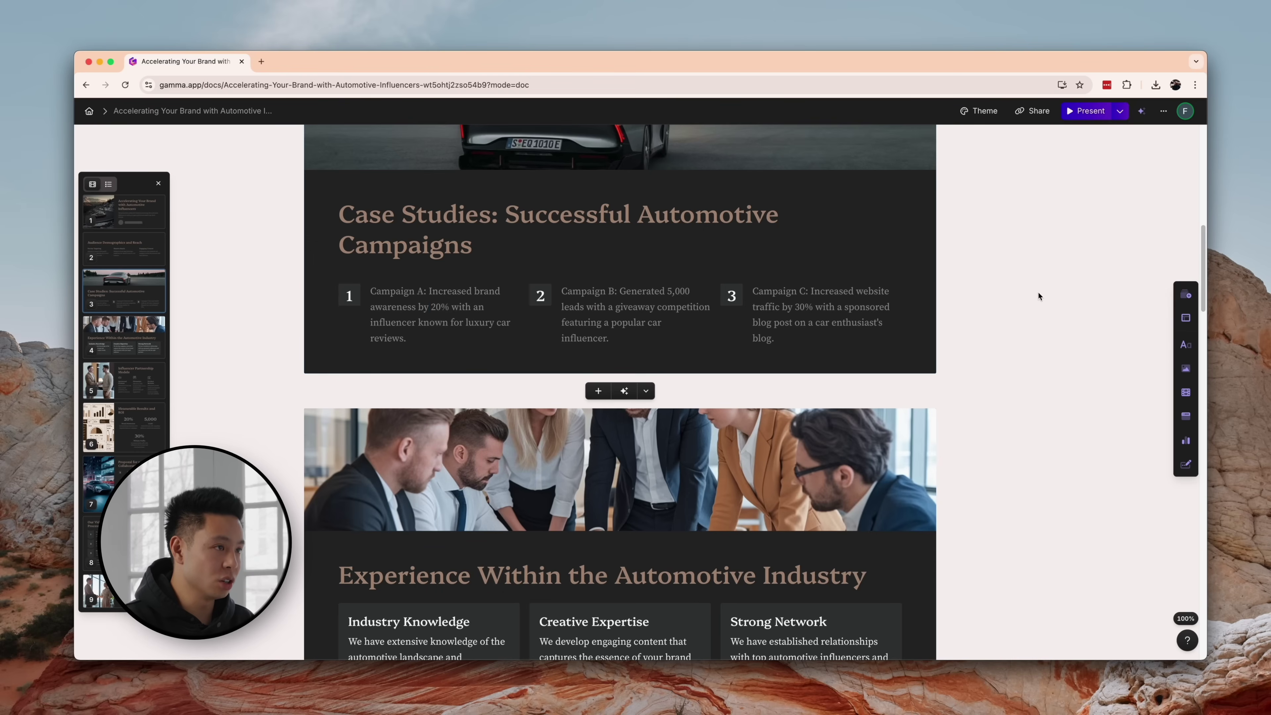
{"action": "scroll", "coordinate": [1001, 286], "scroll_direction": "up", "scroll_amount": 3}
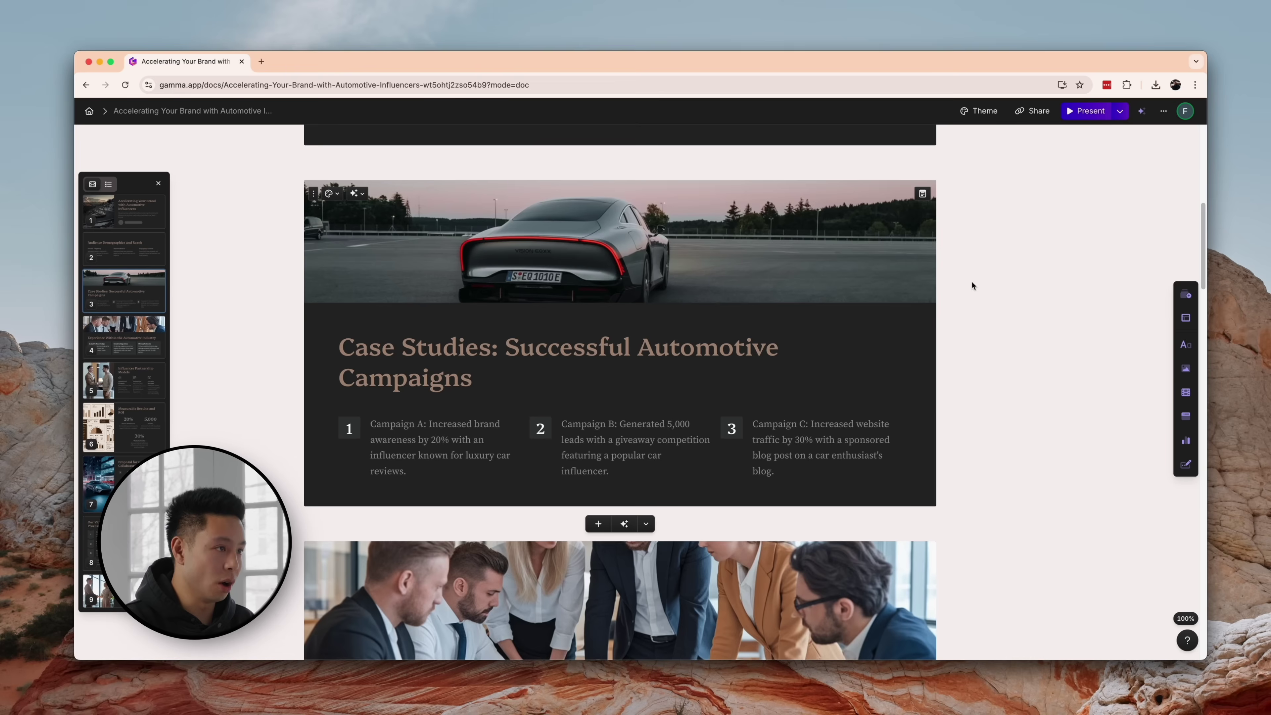
{"action": "left_click", "coordinate": [352, 194]}
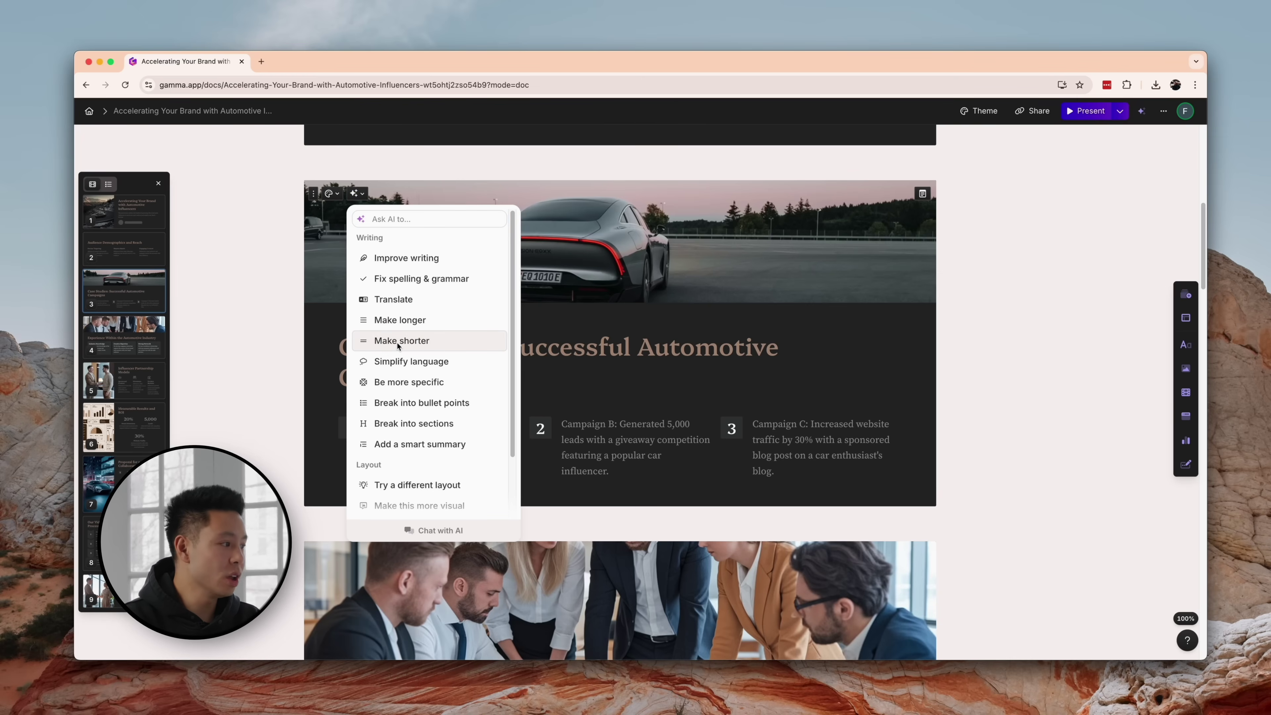
{"action": "scroll", "coordinate": [398, 345], "scroll_direction": "down", "scroll_amount": 3}
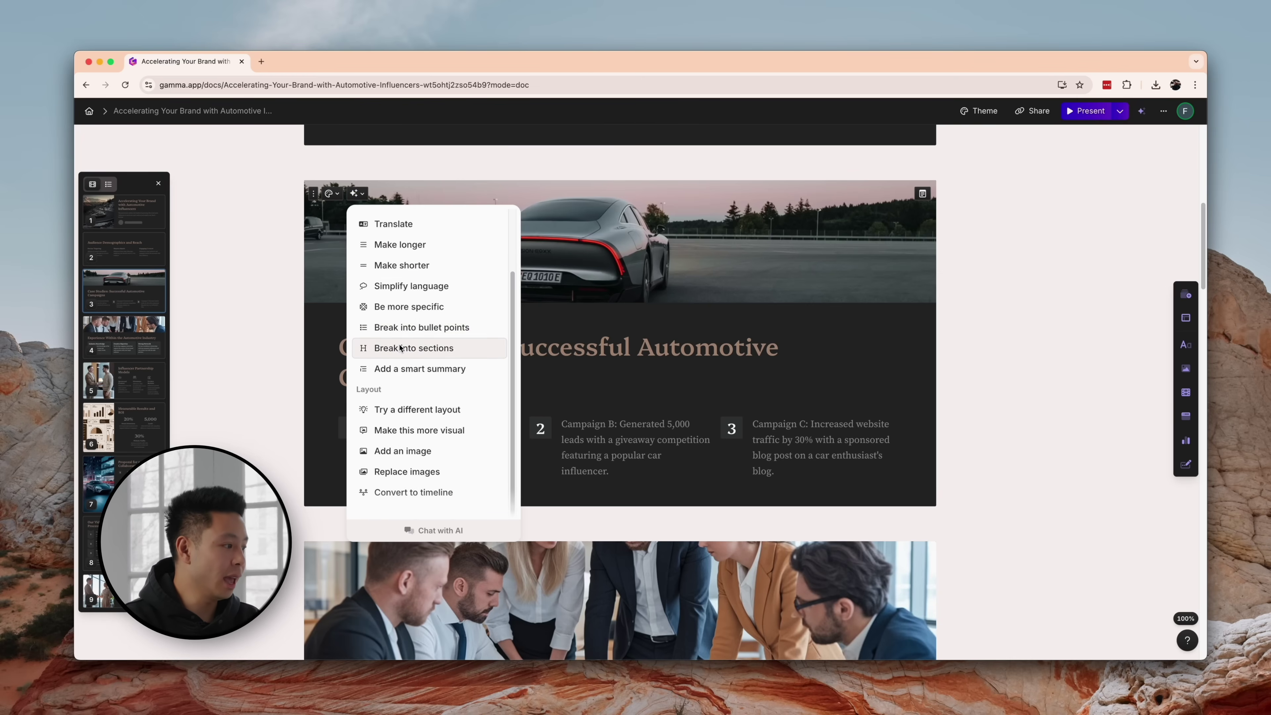
{"action": "left_click", "coordinate": [312, 195]}
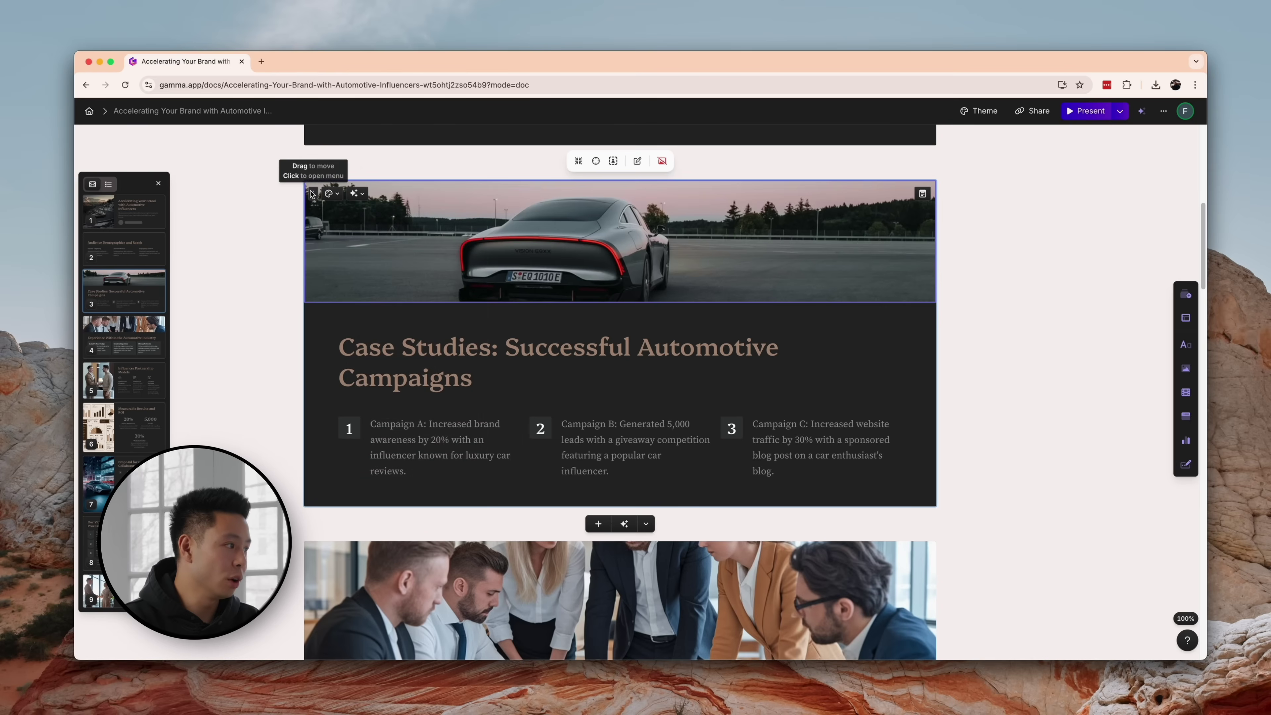
Try the car image on the card's left, right and as background, then restore it to the top
{"action": "left_click", "coordinate": [329, 193]}
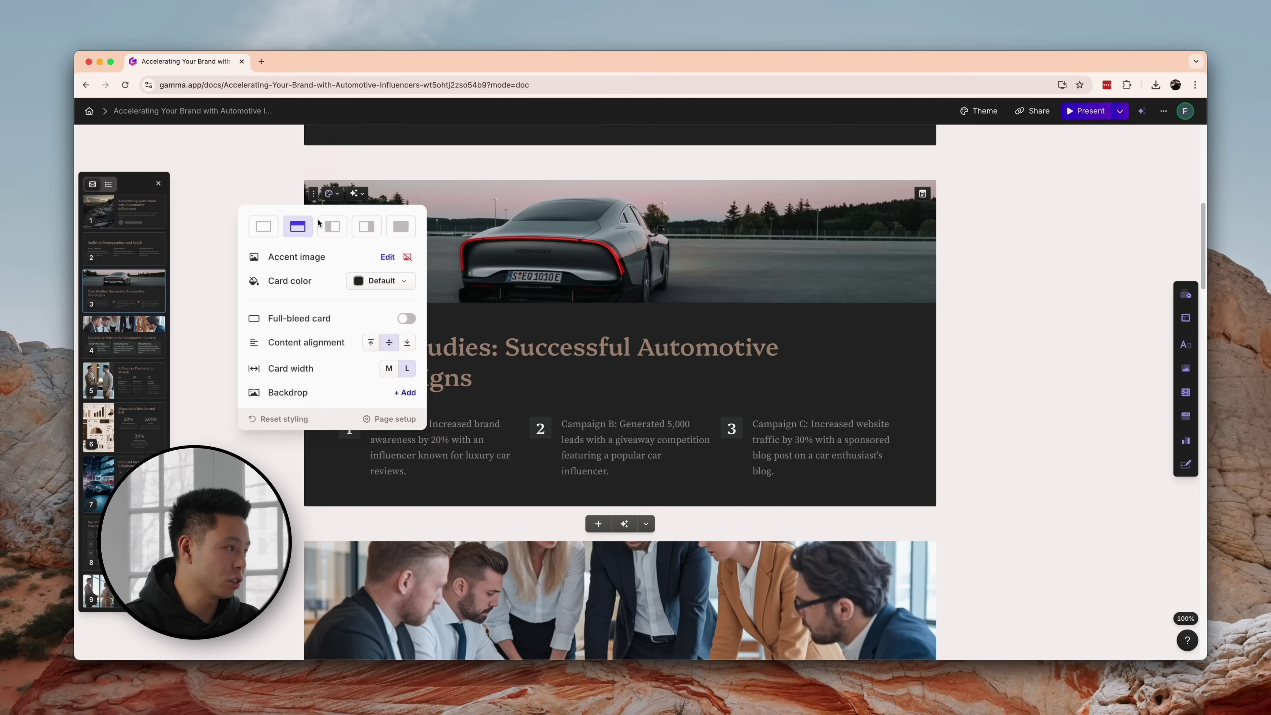
{"action": "left_click", "coordinate": [332, 227]}
{"action": "left_click", "coordinate": [367, 226]}
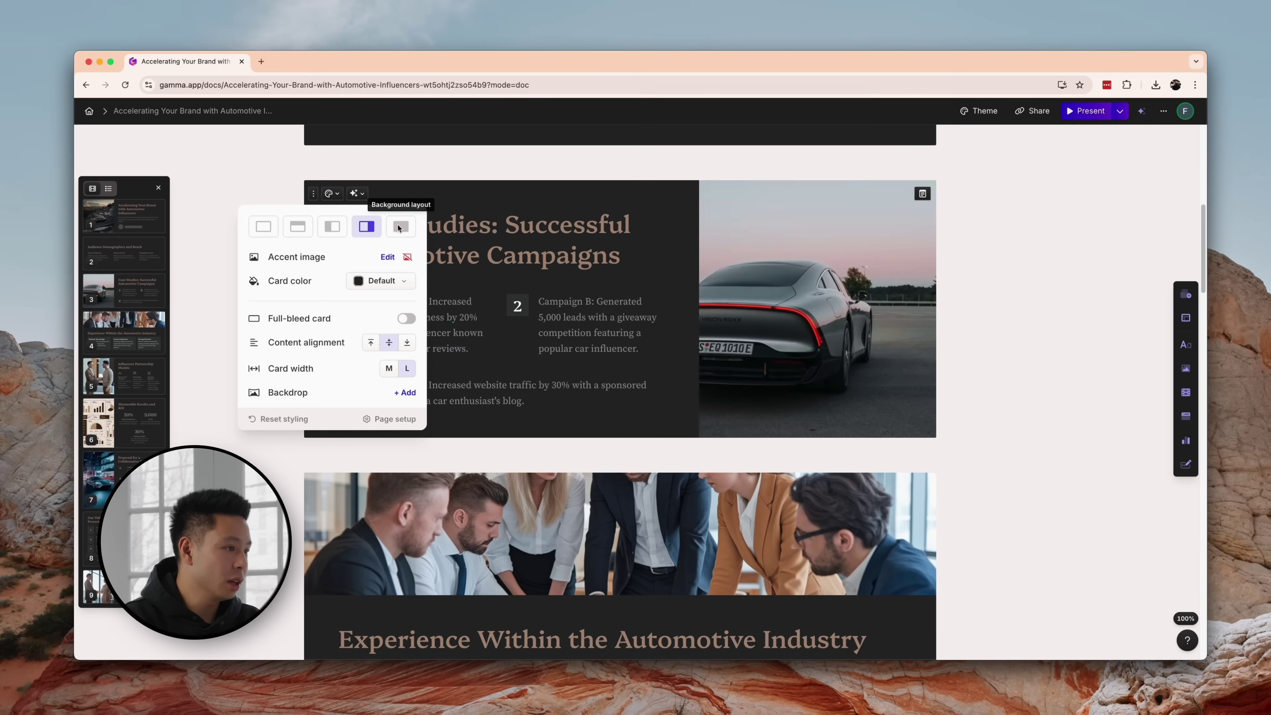
{"action": "left_click", "coordinate": [401, 226]}
{"action": "left_click", "coordinate": [302, 231]}
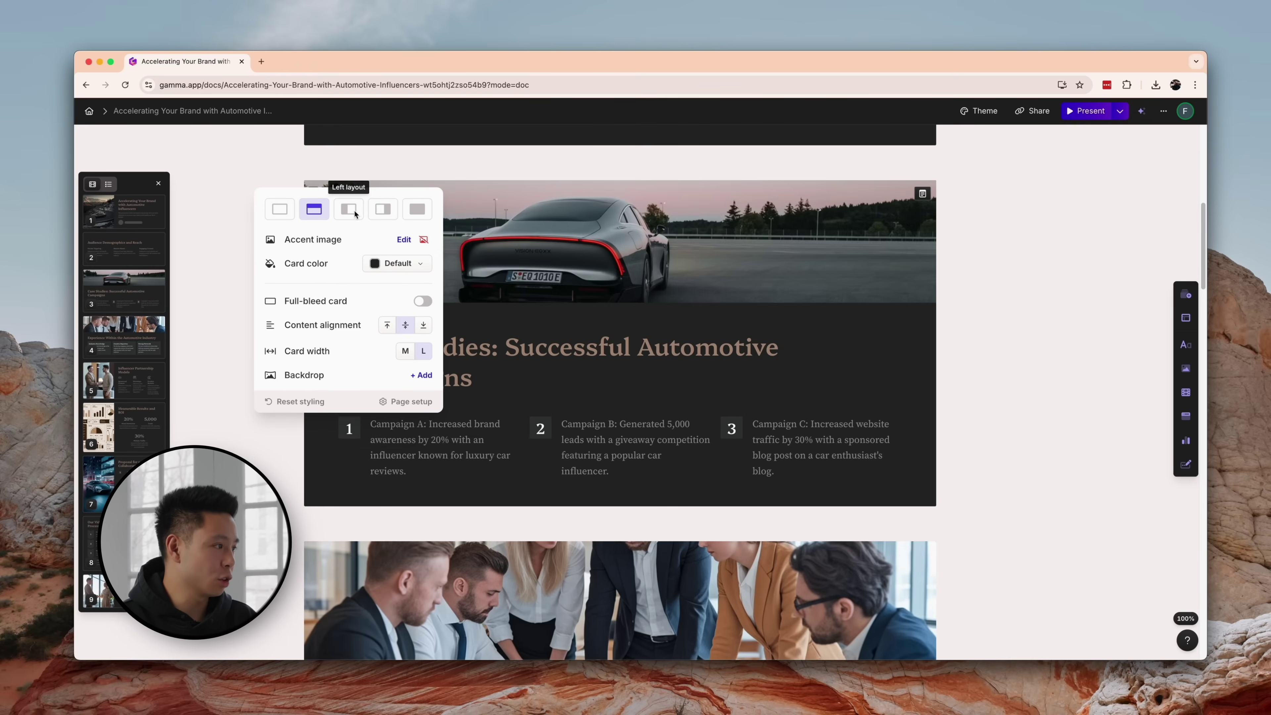
{"action": "mouse_move", "coordinate": [1185, 294]}
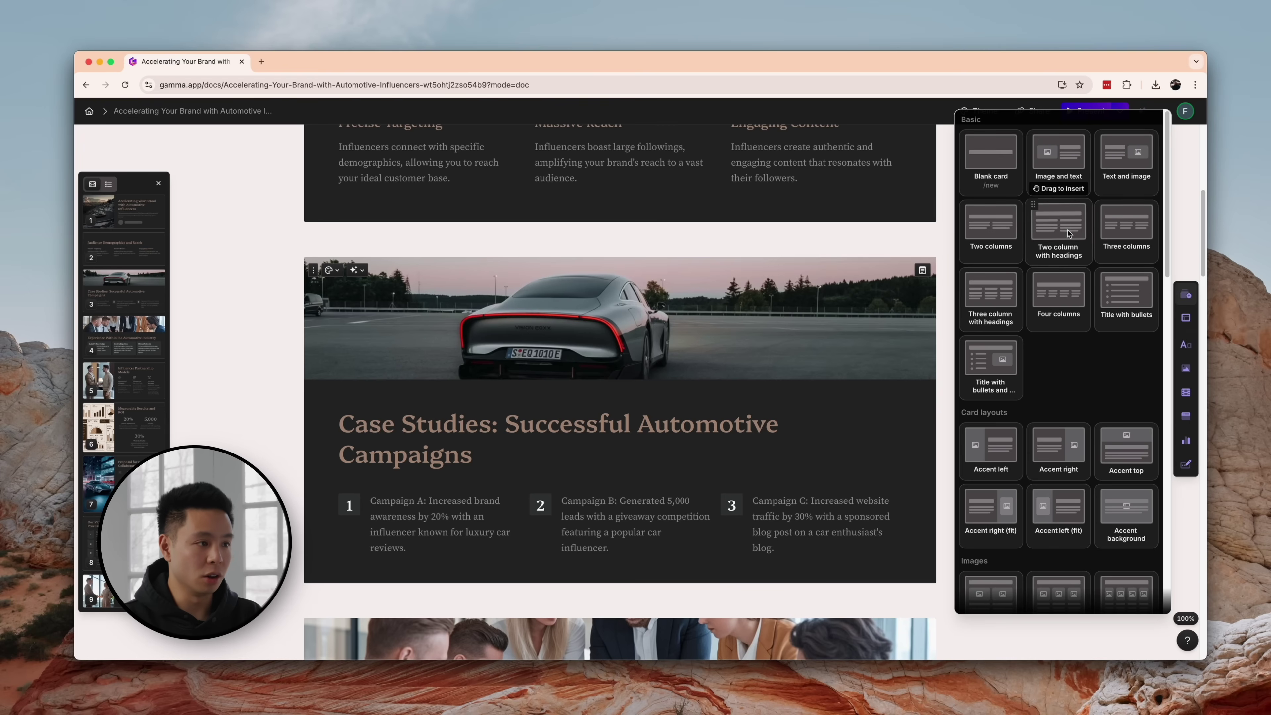
Scroll through the smart layout templates, then switch to the basic blocks library
{"action": "scroll", "coordinate": [1017, 309], "scroll_direction": "down", "scroll_amount": 5}
{"action": "scroll", "coordinate": [1016, 308], "scroll_direction": "down", "scroll_amount": 3}
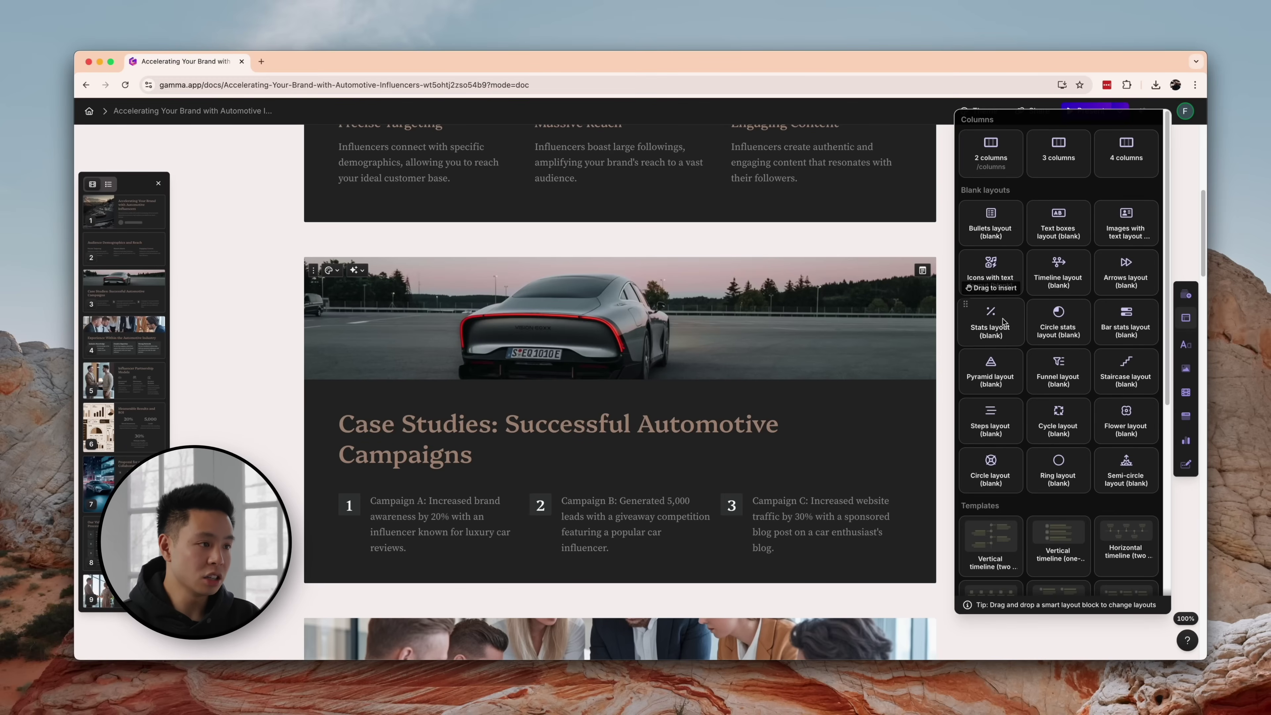
{"action": "scroll", "coordinate": [1084, 384], "scroll_direction": "down", "scroll_amount": 3}
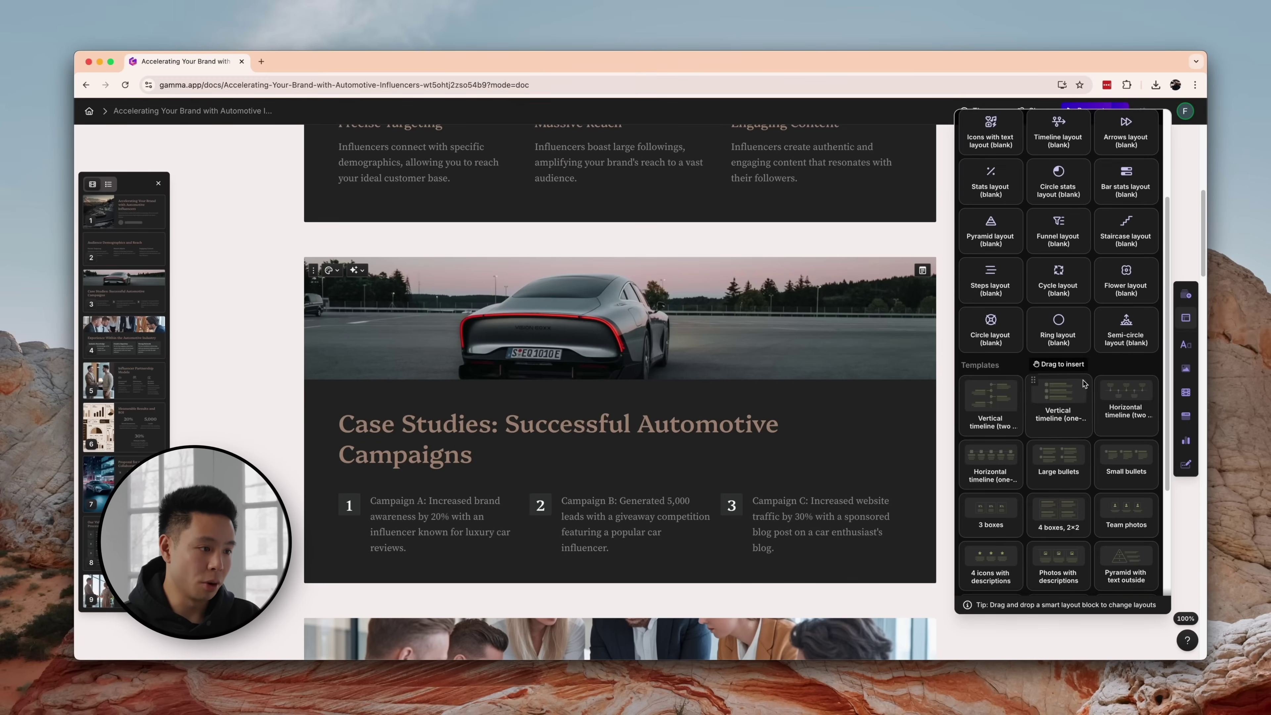
{"action": "scroll", "coordinate": [1083, 384], "scroll_direction": "down", "scroll_amount": 4}
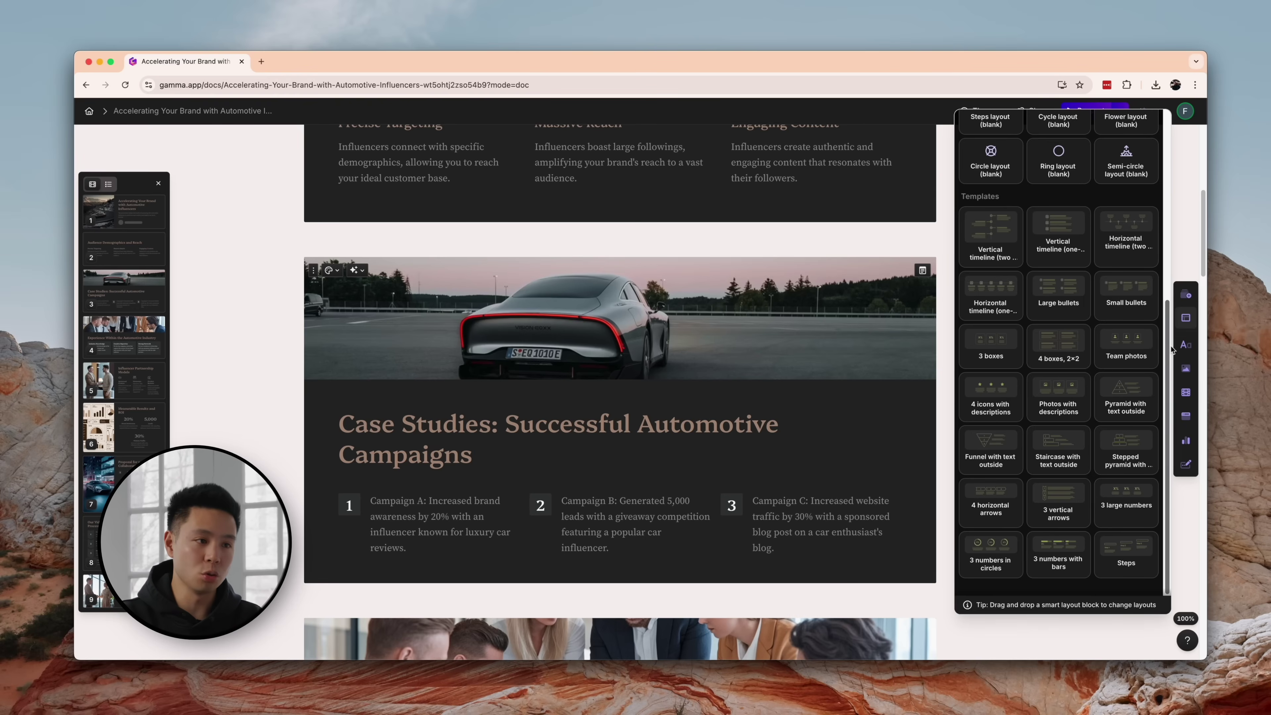
{"action": "left_click", "coordinate": [1183, 346]}
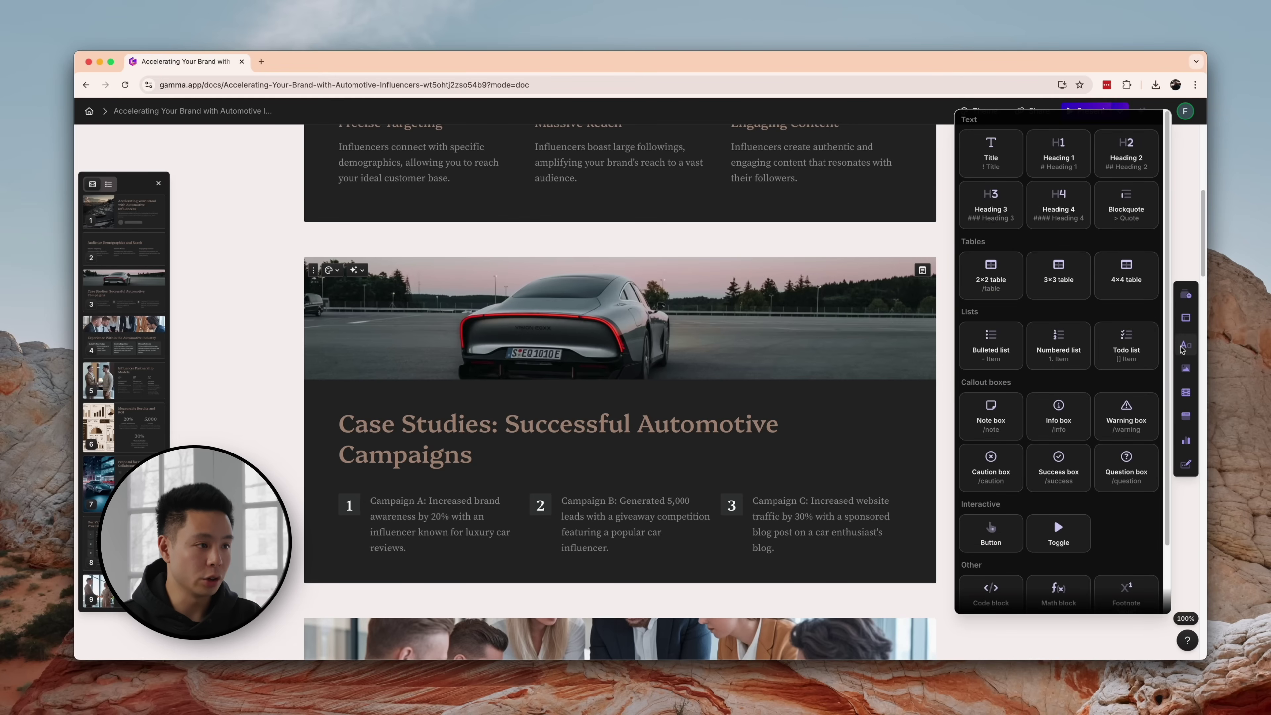
Browse the image and Videos & media block libraries in the insert panel
{"action": "left_click", "coordinate": [1186, 368]}
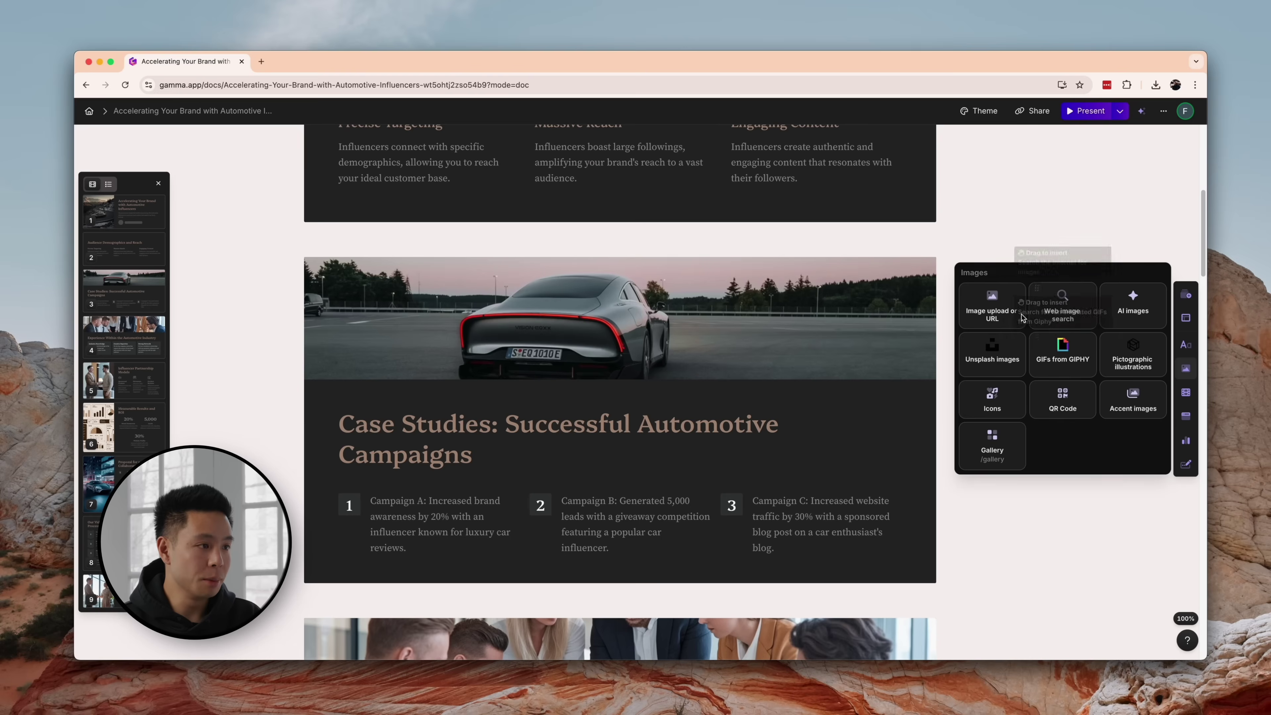
{"action": "left_click", "coordinate": [1187, 394]}
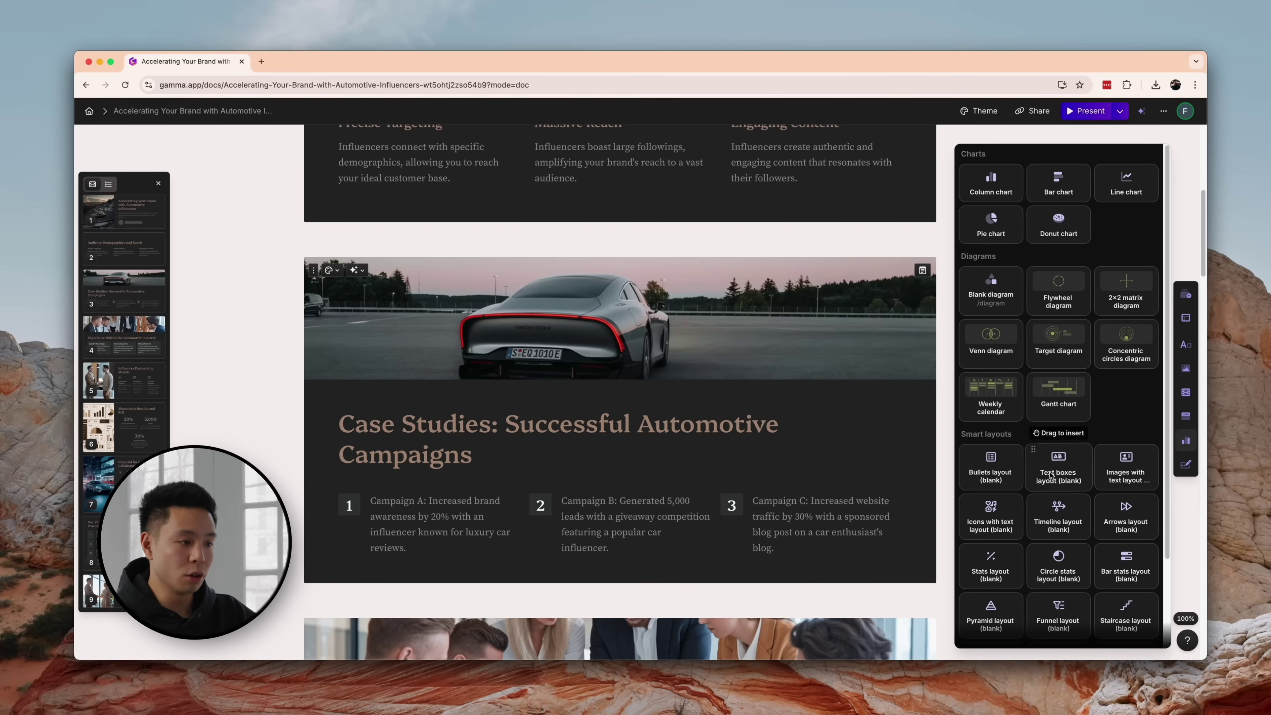
{"action": "scroll", "coordinate": [1036, 465], "scroll_direction": "down", "scroll_amount": 2}
{"action": "scroll", "coordinate": [1035, 472], "scroll_direction": "up", "scroll_amount": 2}
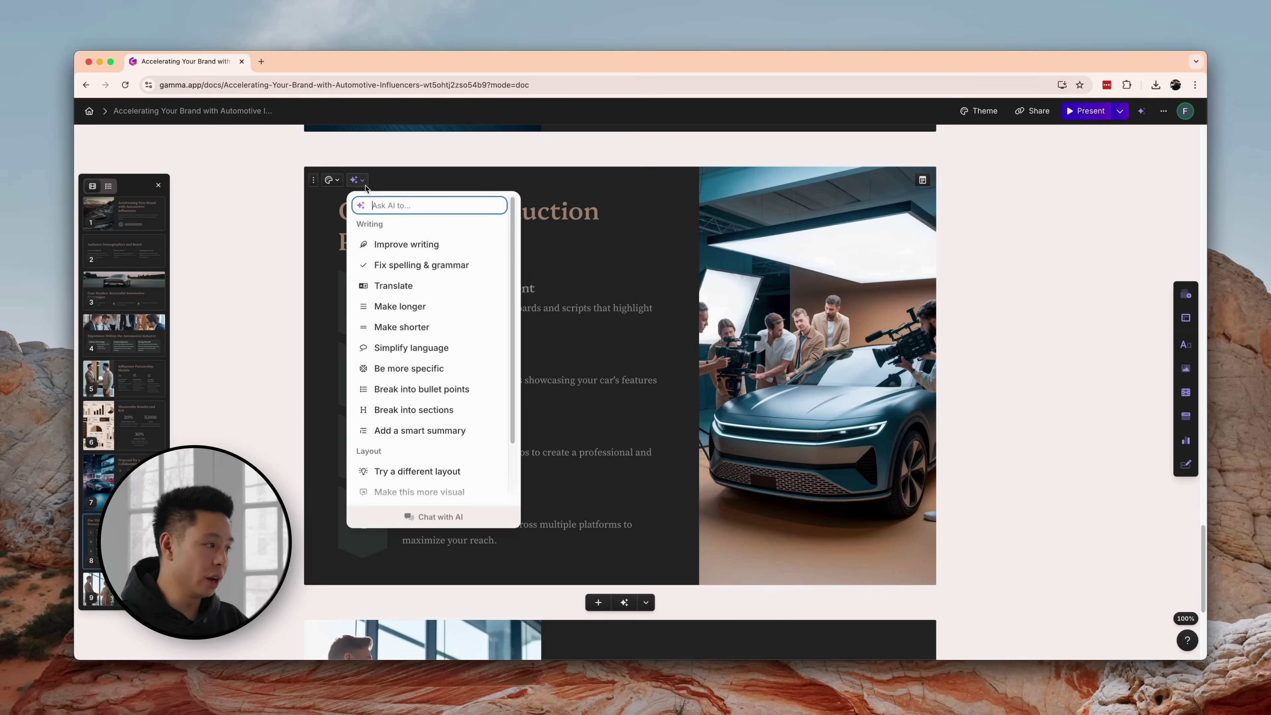
Ask AI to add a Concept Call and Contract step at the start of the production process
{"action": "key", "text": "Escape"}
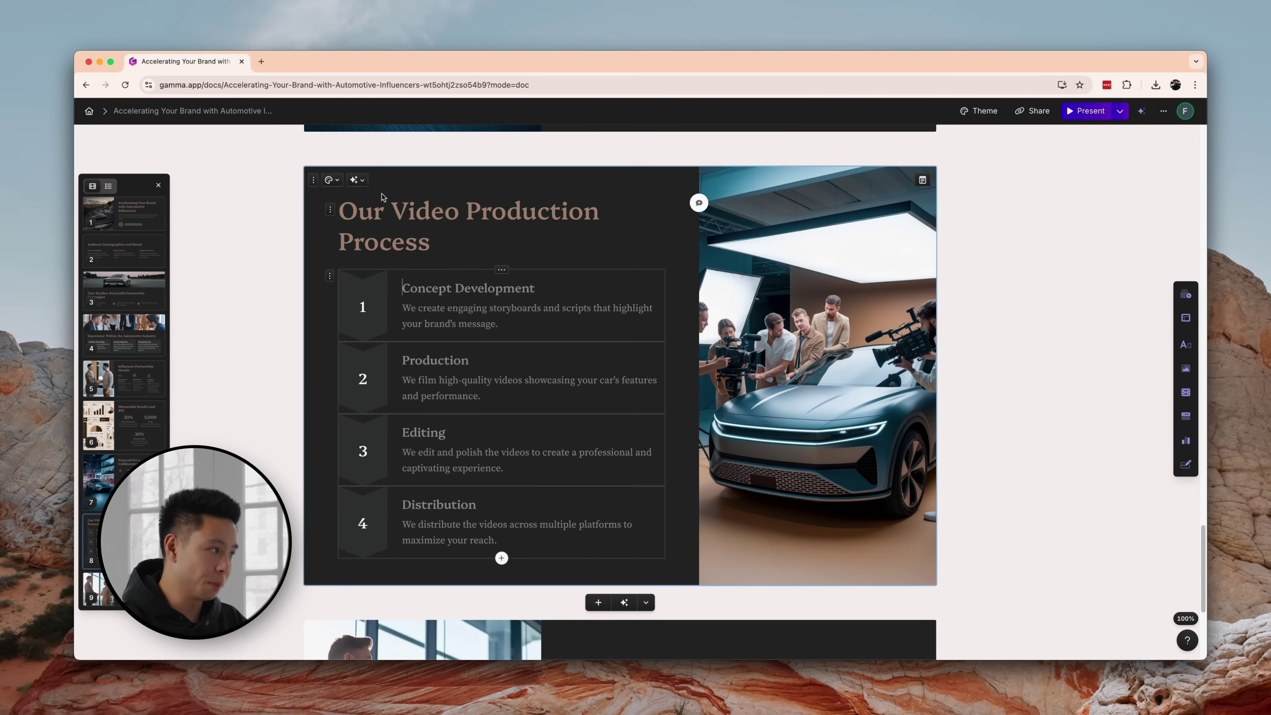
{"action": "left_click", "coordinate": [359, 181]}
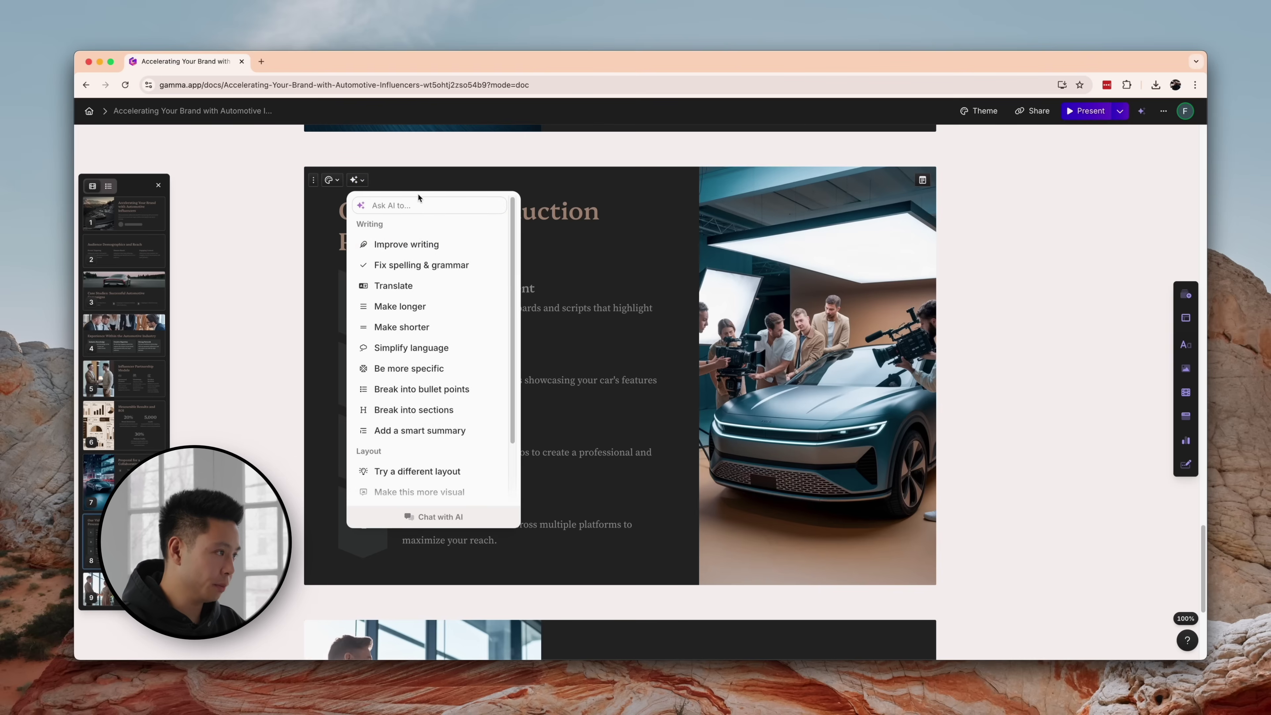
{"action": "left_click", "coordinate": [408, 206]}
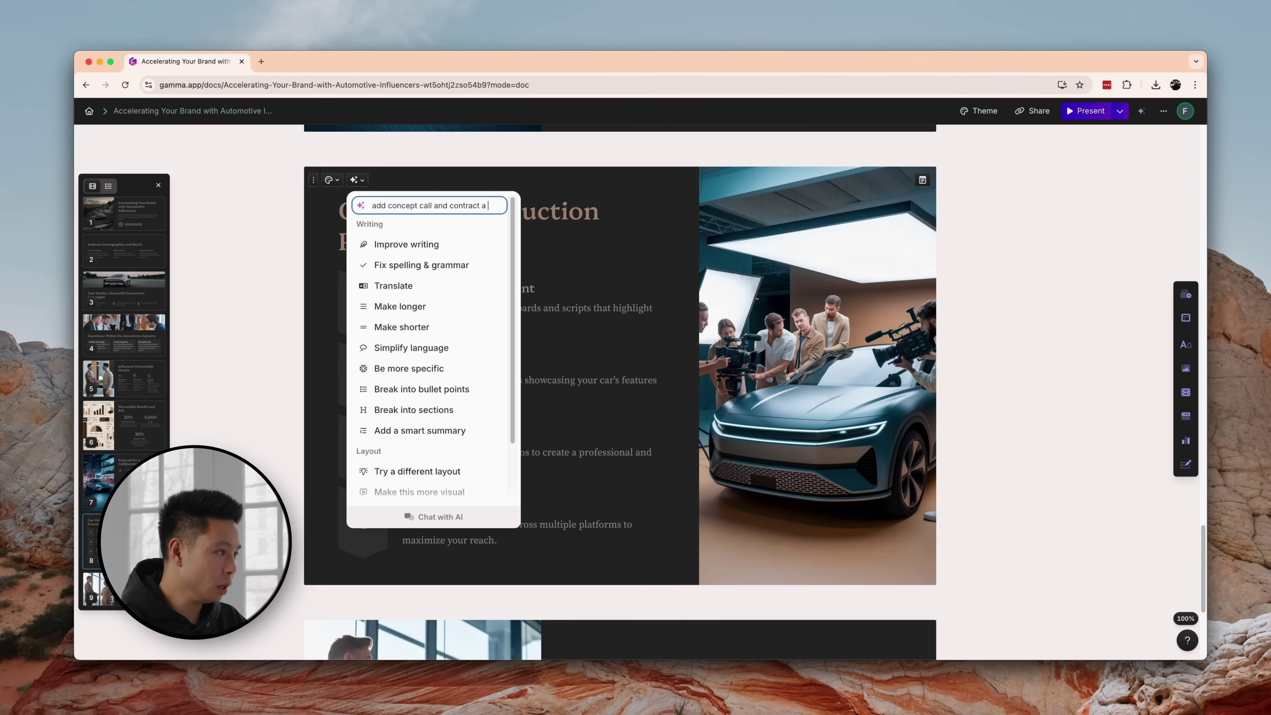
{"action": "key", "text": "Return"}
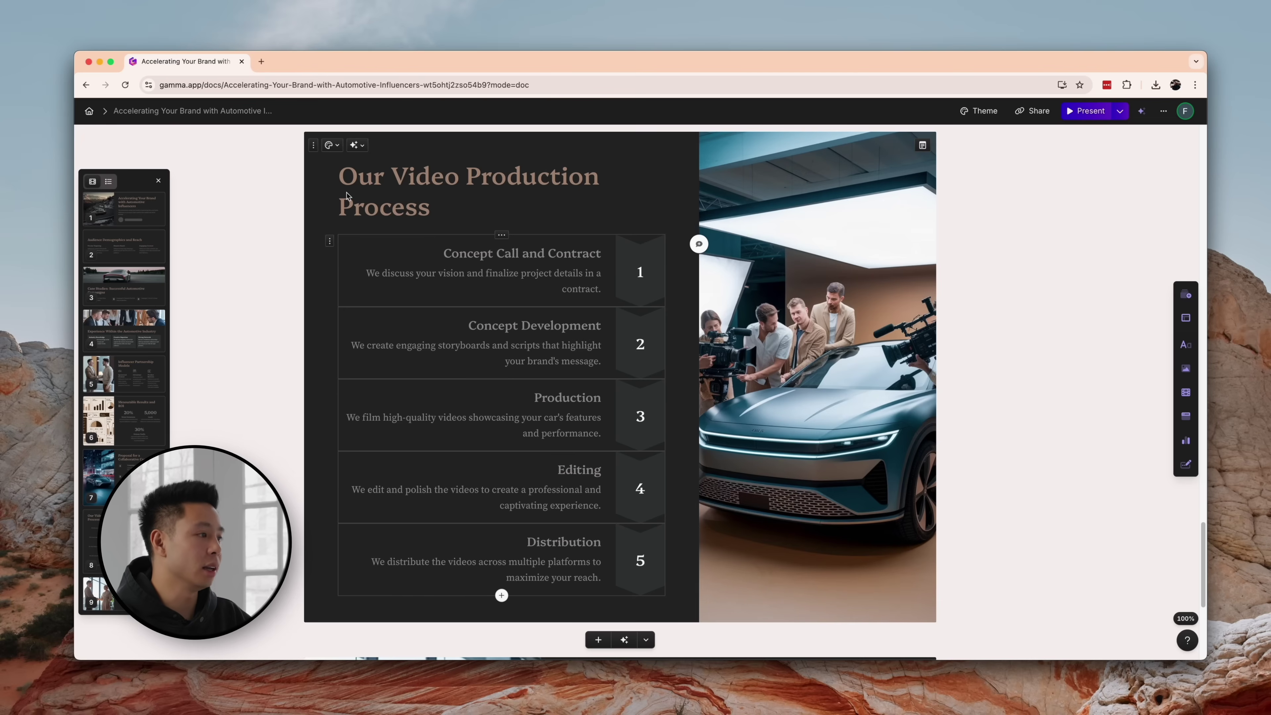
{"action": "left_click", "coordinate": [823, 276]}
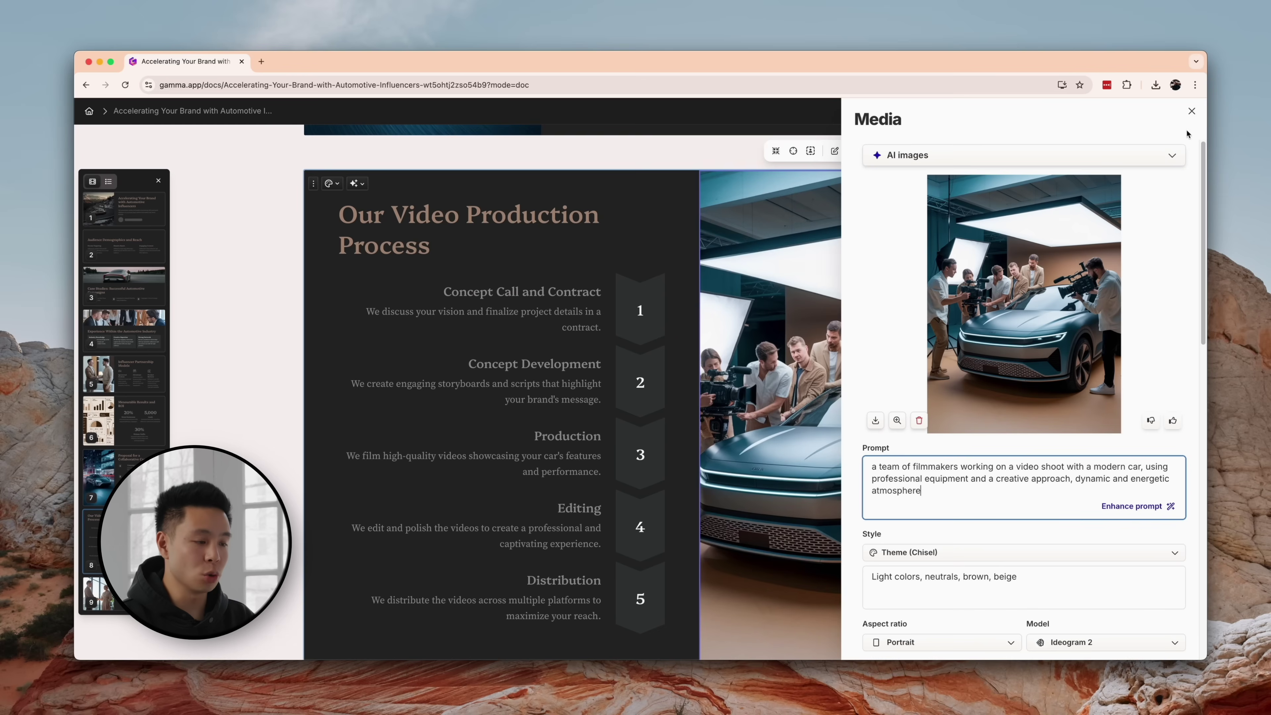
Switch the photo source to Unsplash, then Web image search, check license filters, and close
{"action": "scroll", "coordinate": [914, 476], "scroll_direction": "down", "scroll_amount": 1}
{"action": "left_click", "coordinate": [902, 148]}
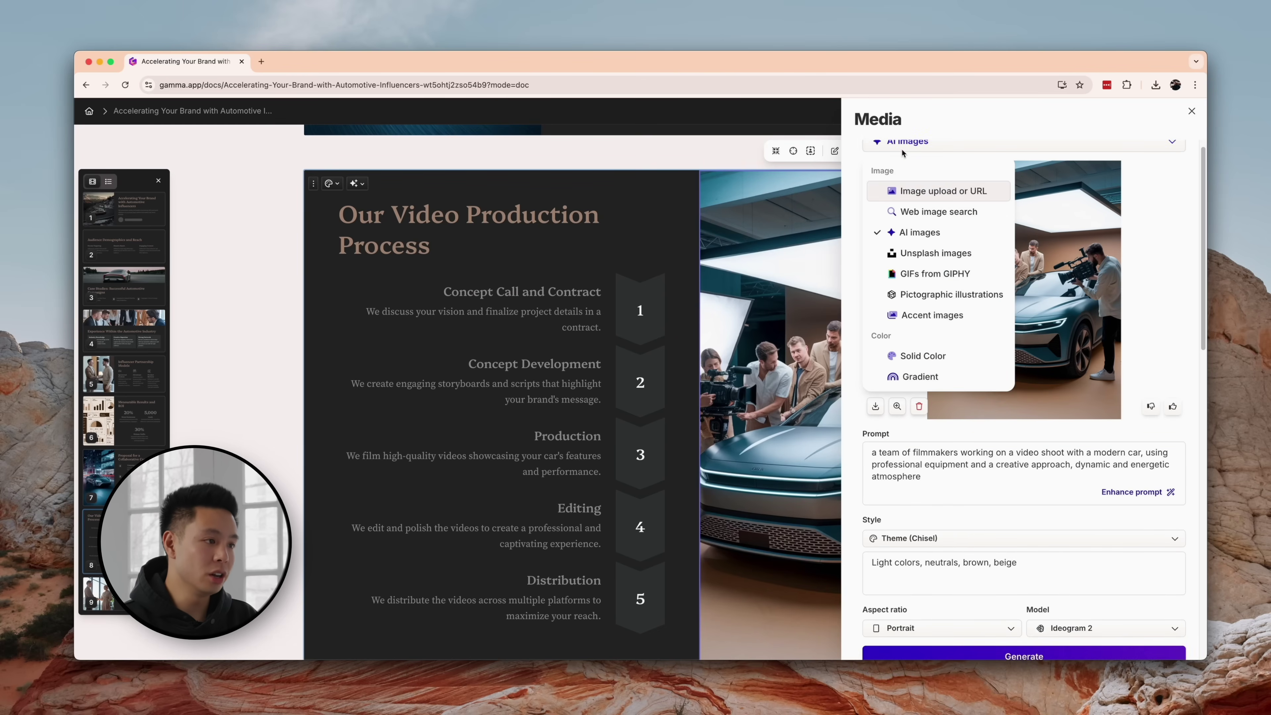
{"action": "left_click", "coordinate": [924, 252]}
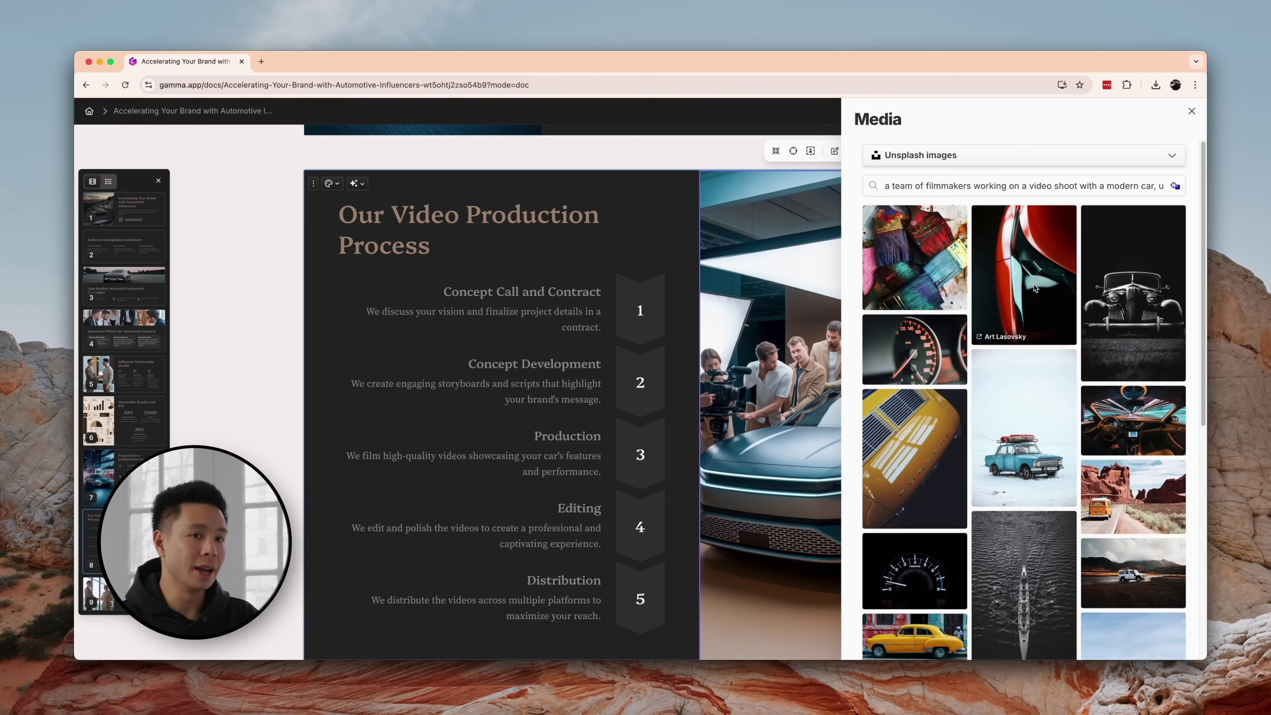
{"action": "left_click", "coordinate": [928, 165]}
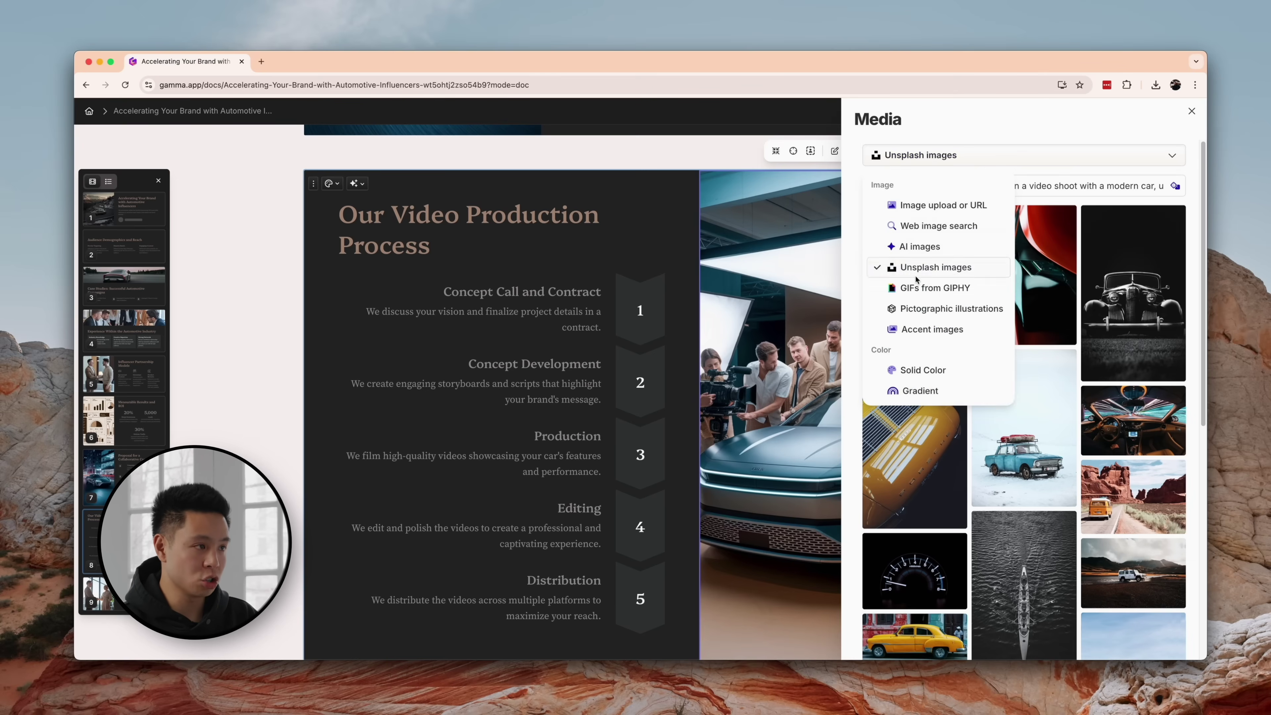
{"action": "left_click", "coordinate": [910, 232]}
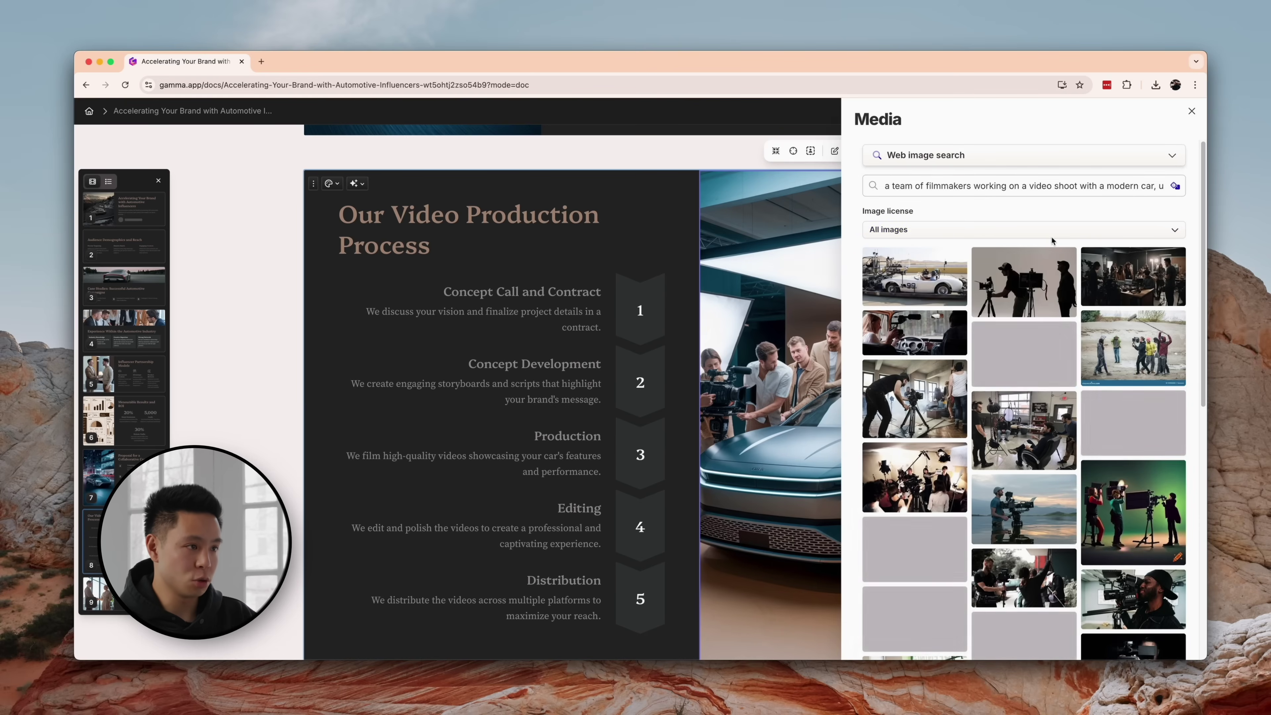
{"action": "scroll", "coordinate": [1000, 281], "scroll_direction": "down", "scroll_amount": 1}
{"action": "left_click", "coordinate": [933, 216]}
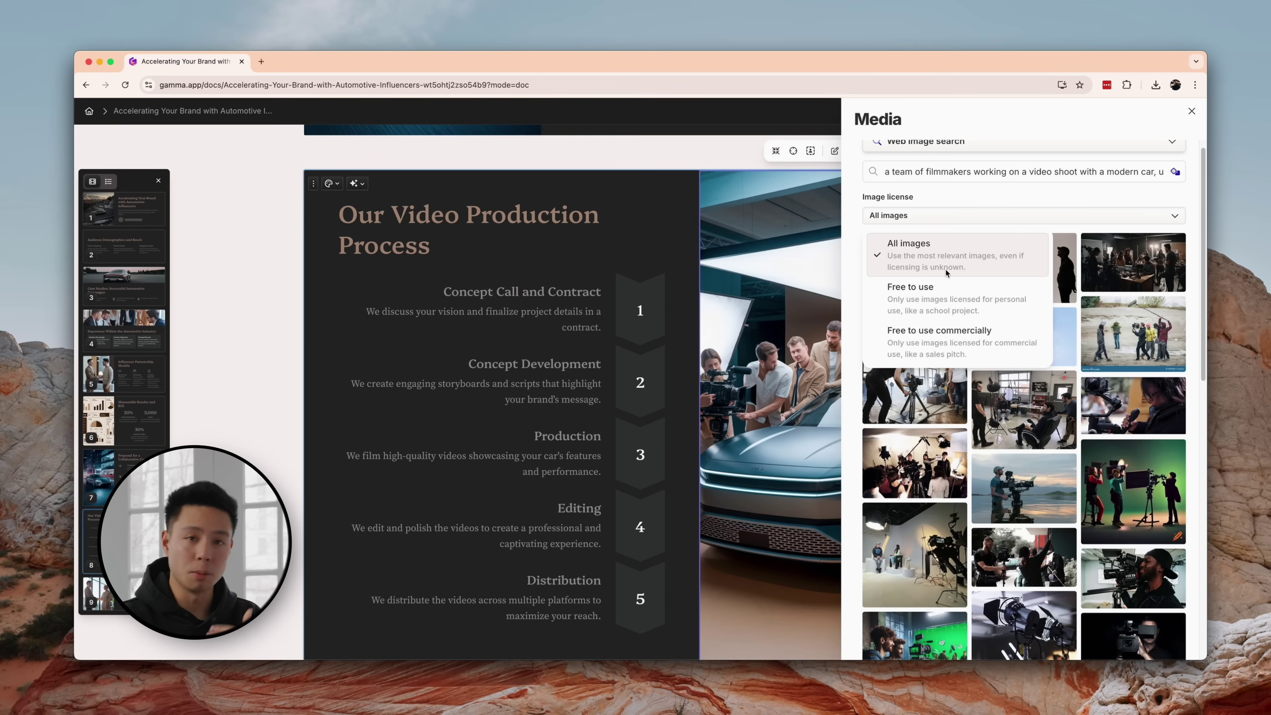
{"action": "left_click", "coordinate": [913, 149]}
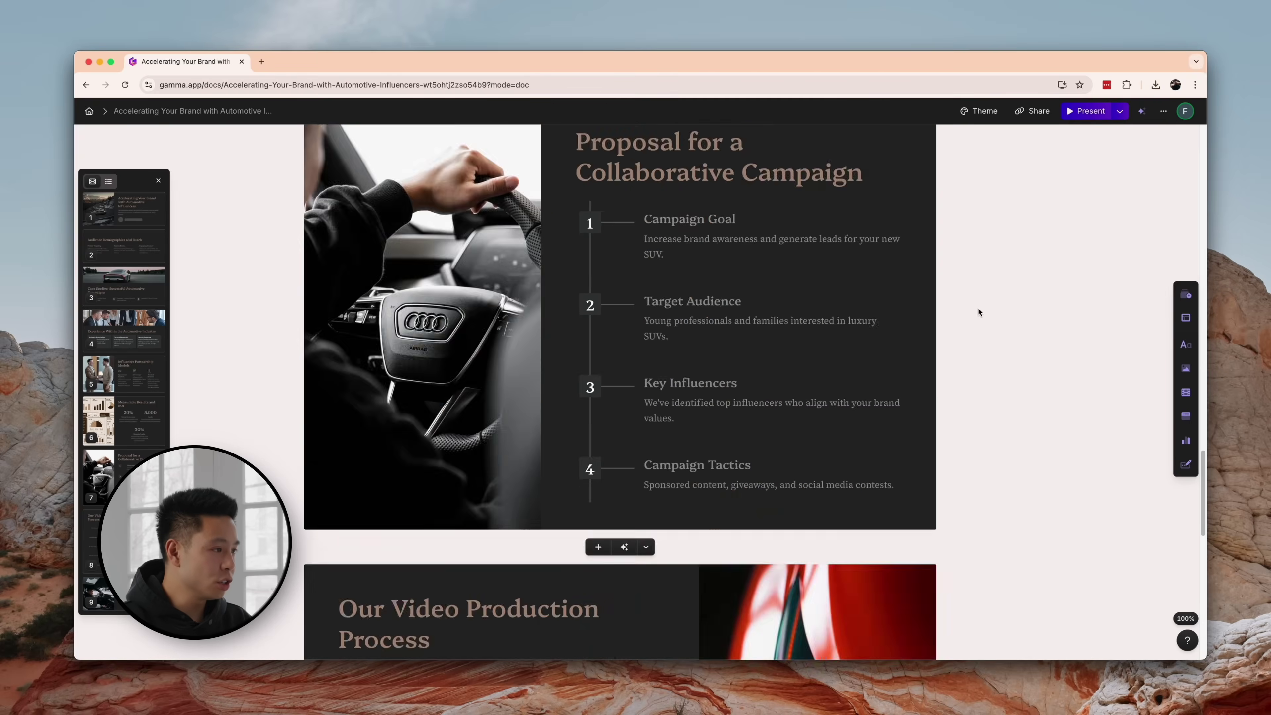
{"action": "scroll", "coordinate": [978, 306], "scroll_direction": "up", "scroll_amount": 10}
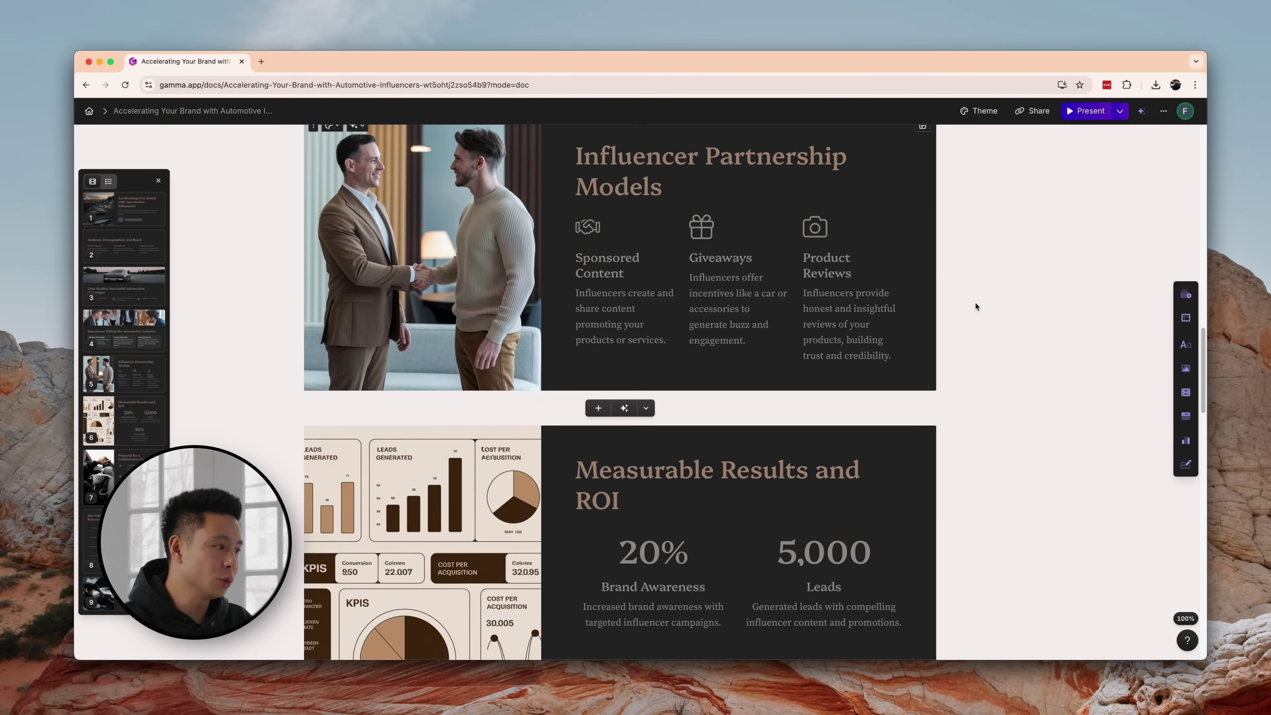
{"action": "scroll", "coordinate": [975, 302], "scroll_direction": "up", "scroll_amount": 7}
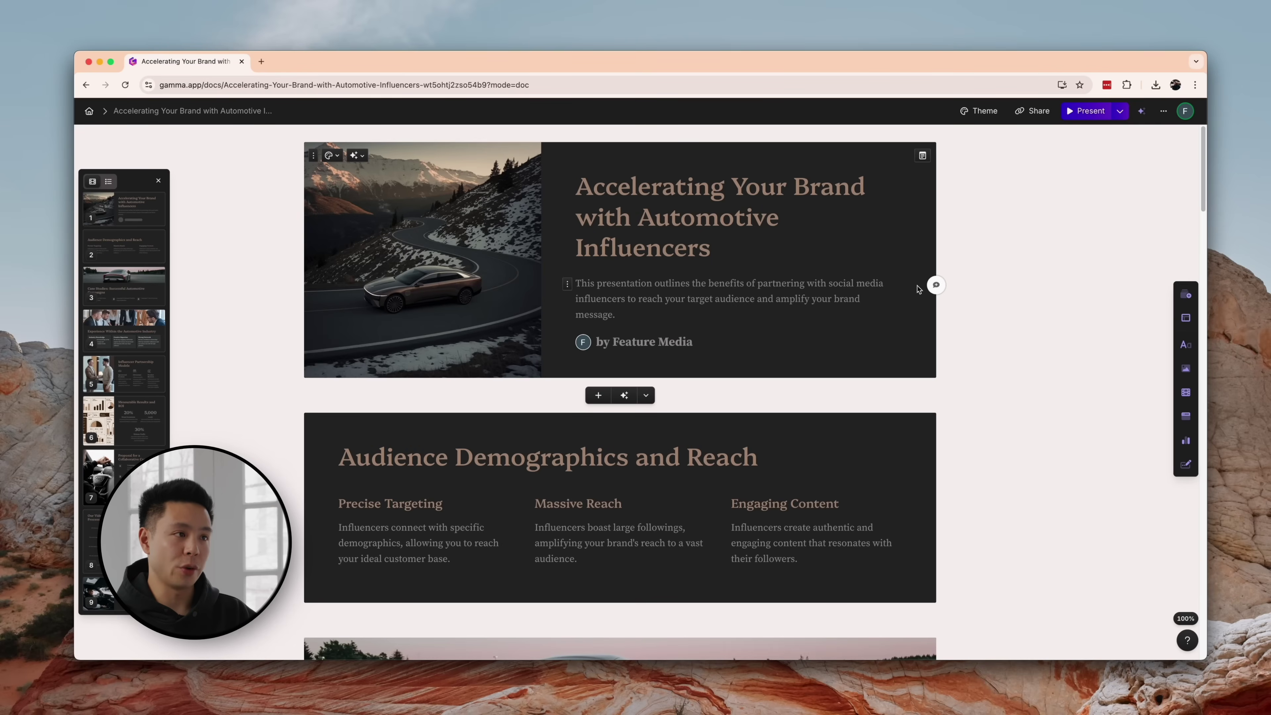
{"action": "left_click", "coordinate": [1085, 112]}
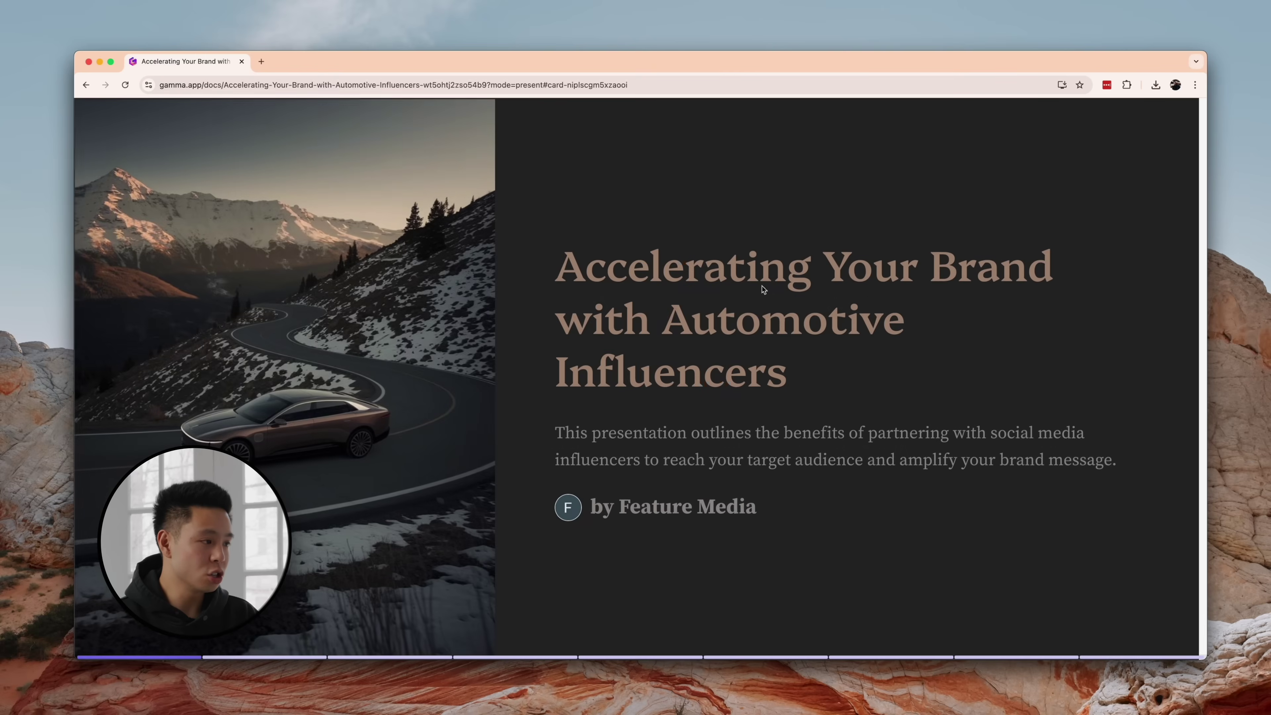
{"action": "key", "text": "Right"}
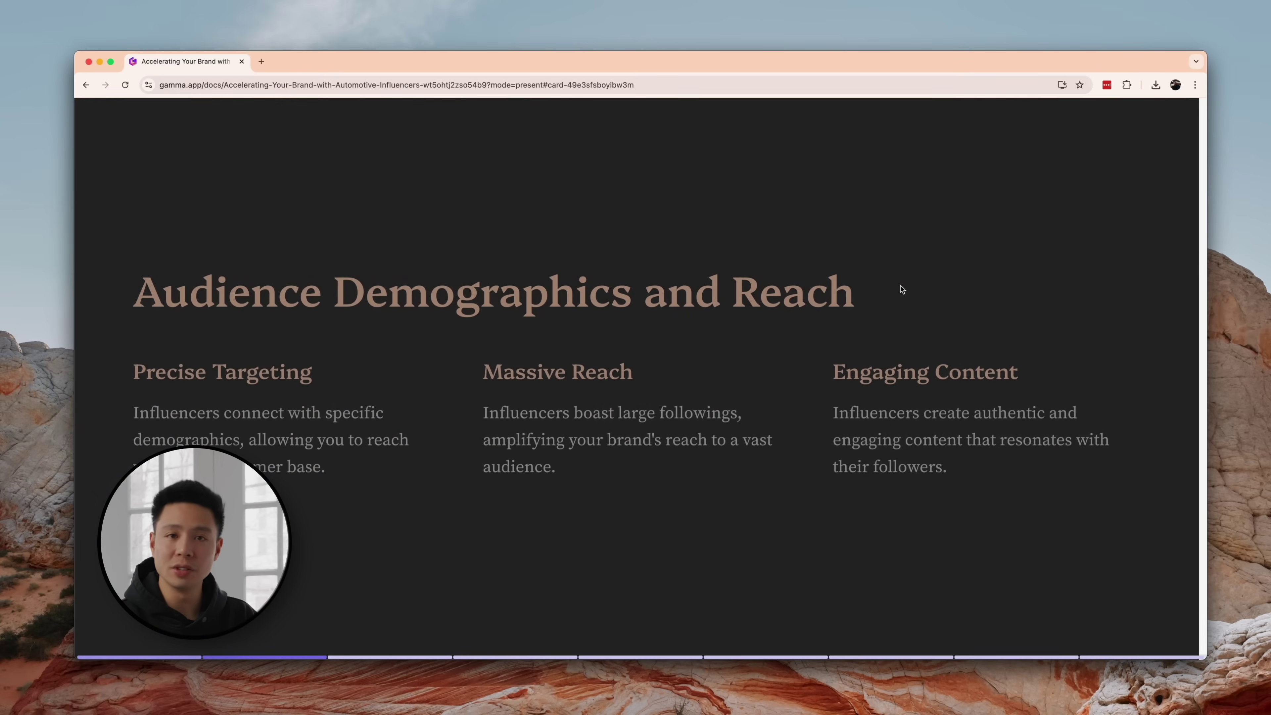
{"action": "key", "text": "Right"}
{"action": "key", "text": "Right"}
{"action": "key", "text": "Right"}
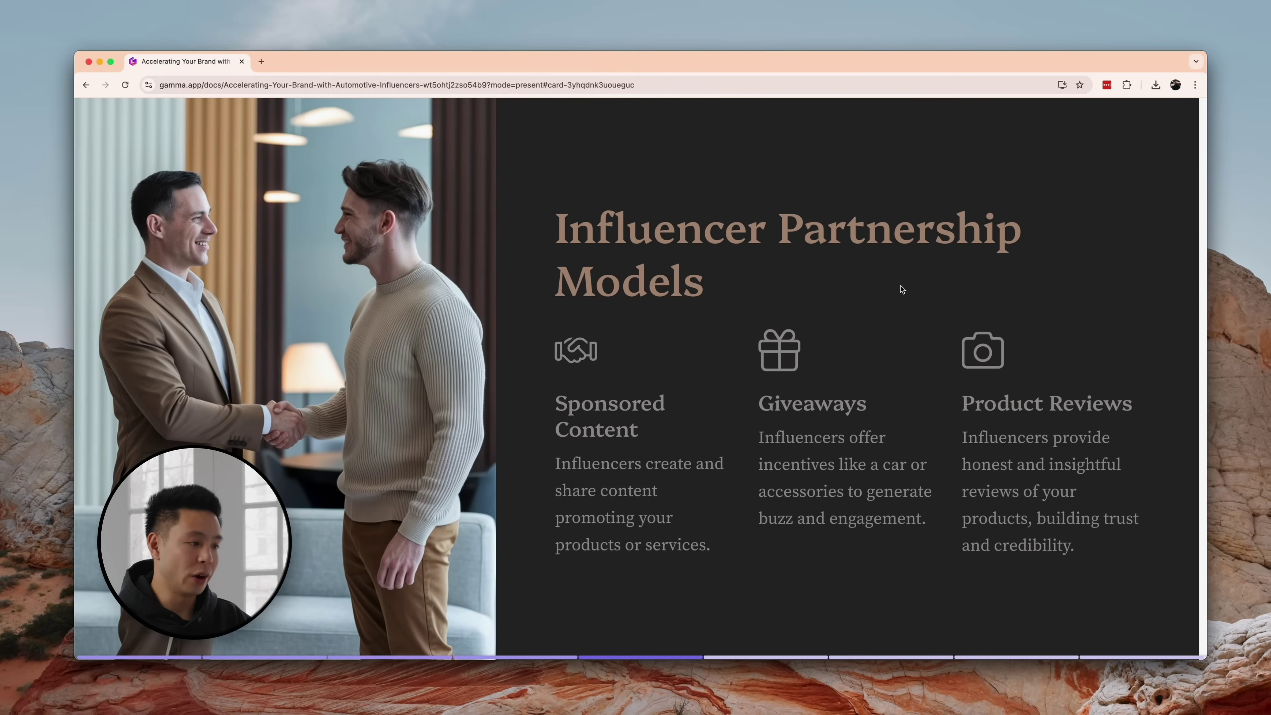
{"action": "key", "text": "Right"}
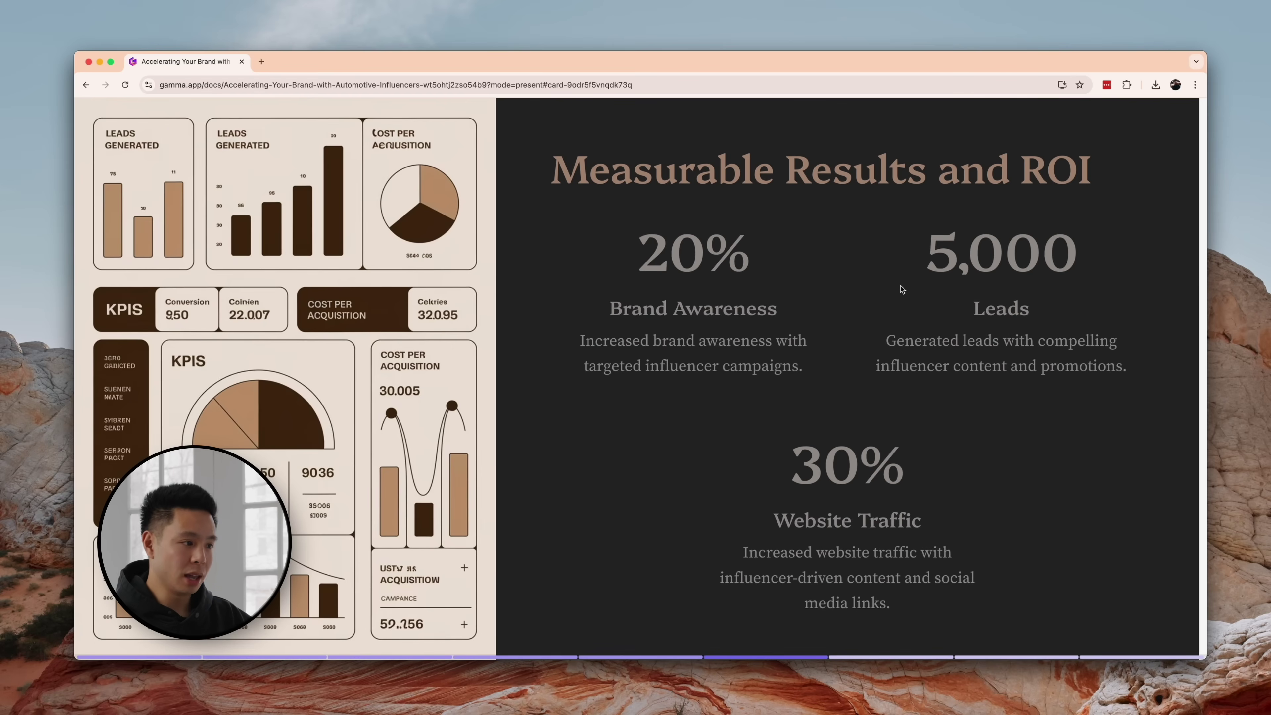
{"action": "key", "text": "Escape"}
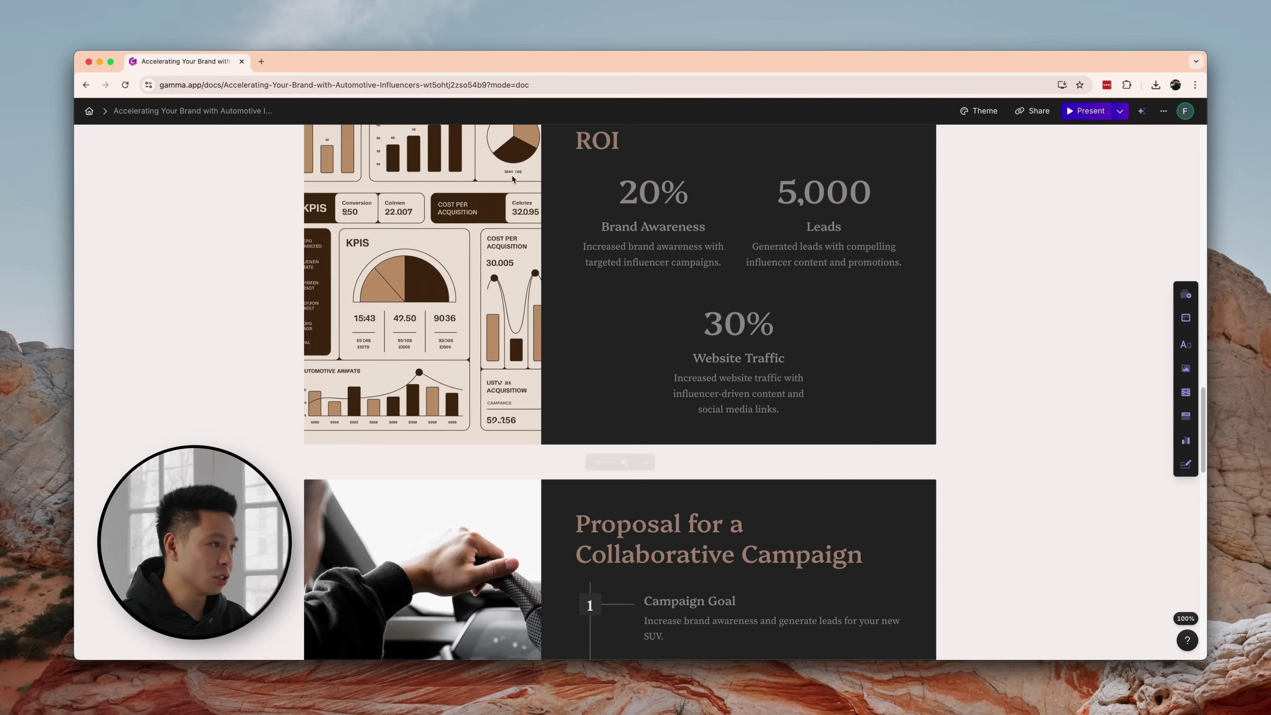
Open the Share dialog's Export tab offering PDF, PowerPoint and PNG downloads
{"action": "left_click", "coordinate": [1032, 111]}
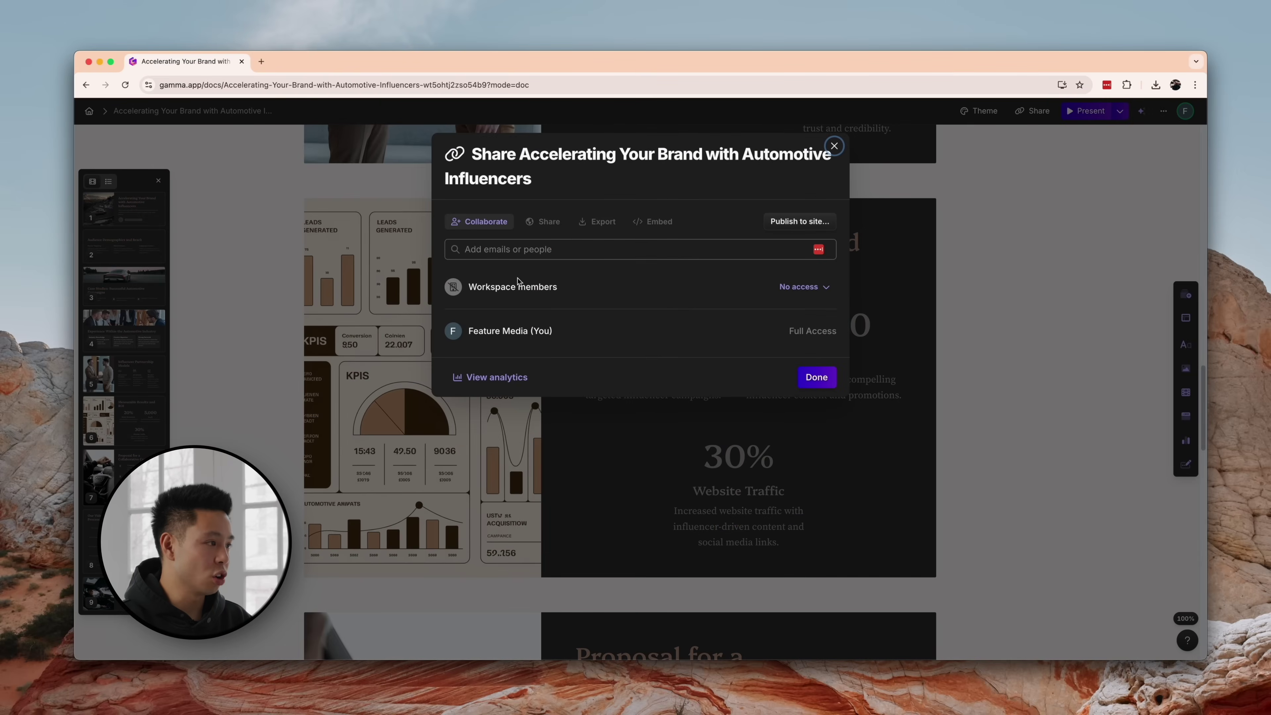
{"action": "left_click", "coordinate": [598, 221]}
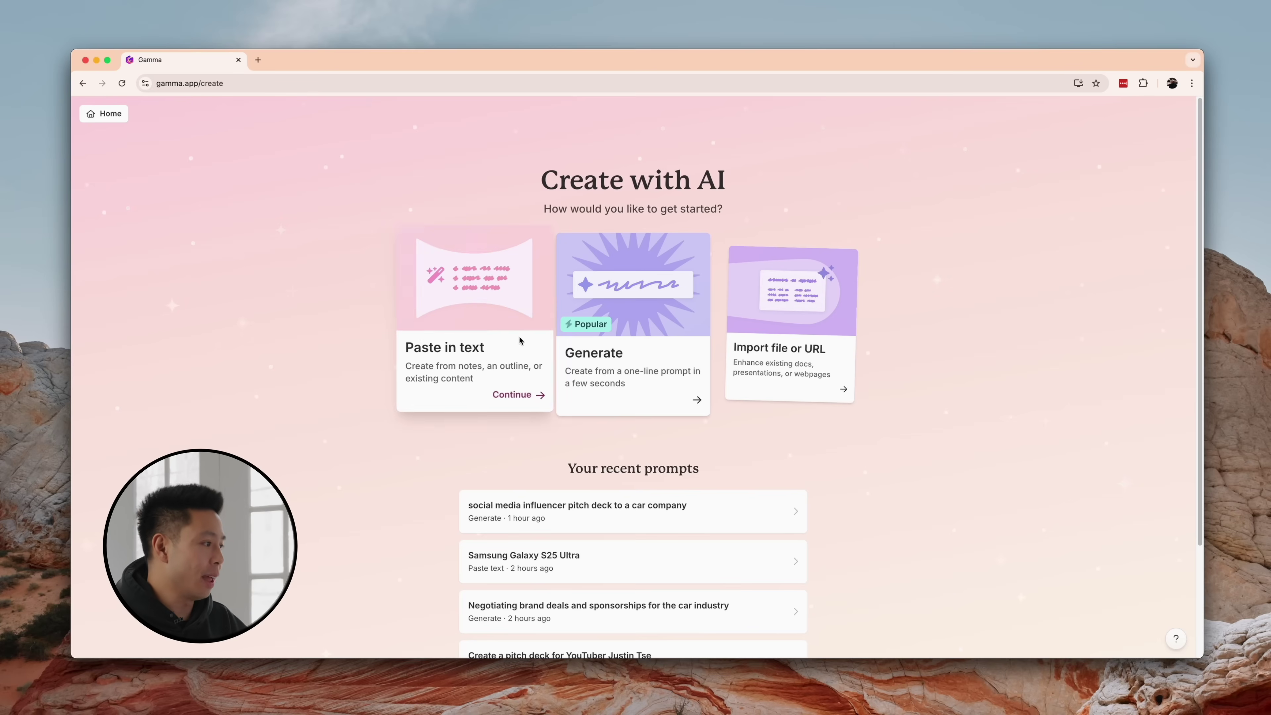
Paste the smartphone comparison notes into a new Paste in text creation
{"action": "left_click", "coordinate": [488, 363]}
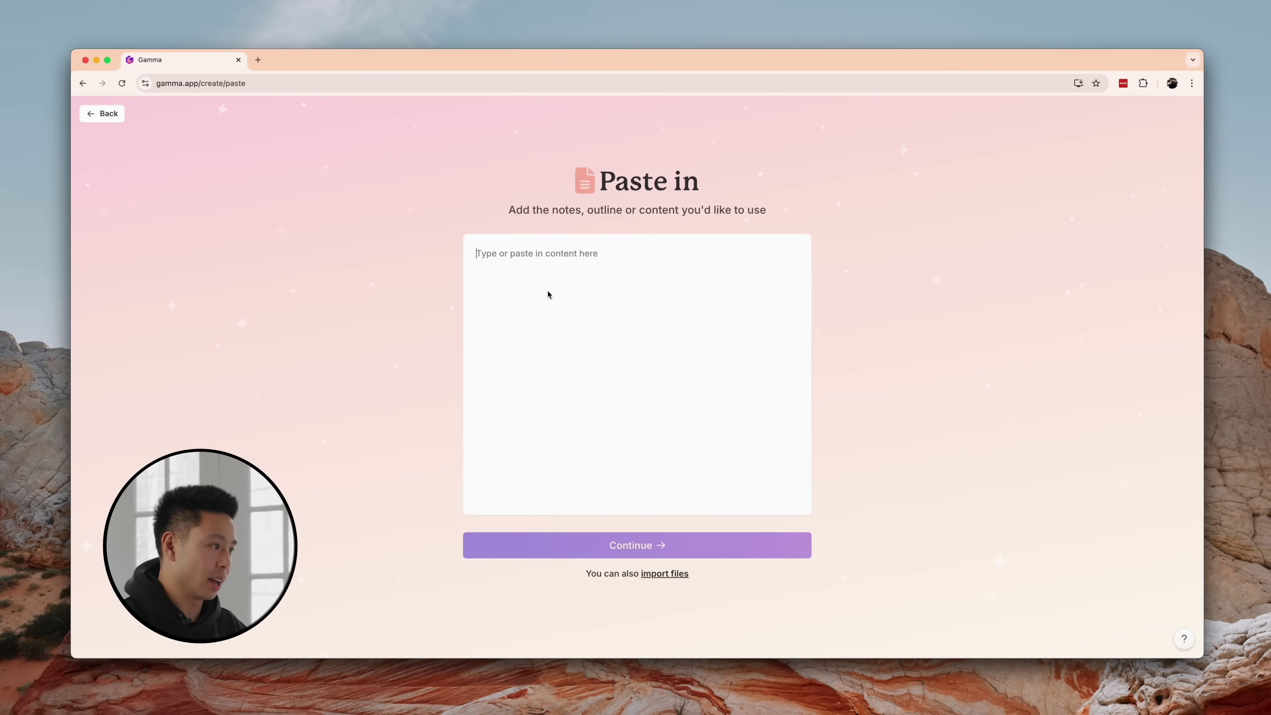
{"action": "key", "text": "super+v"}
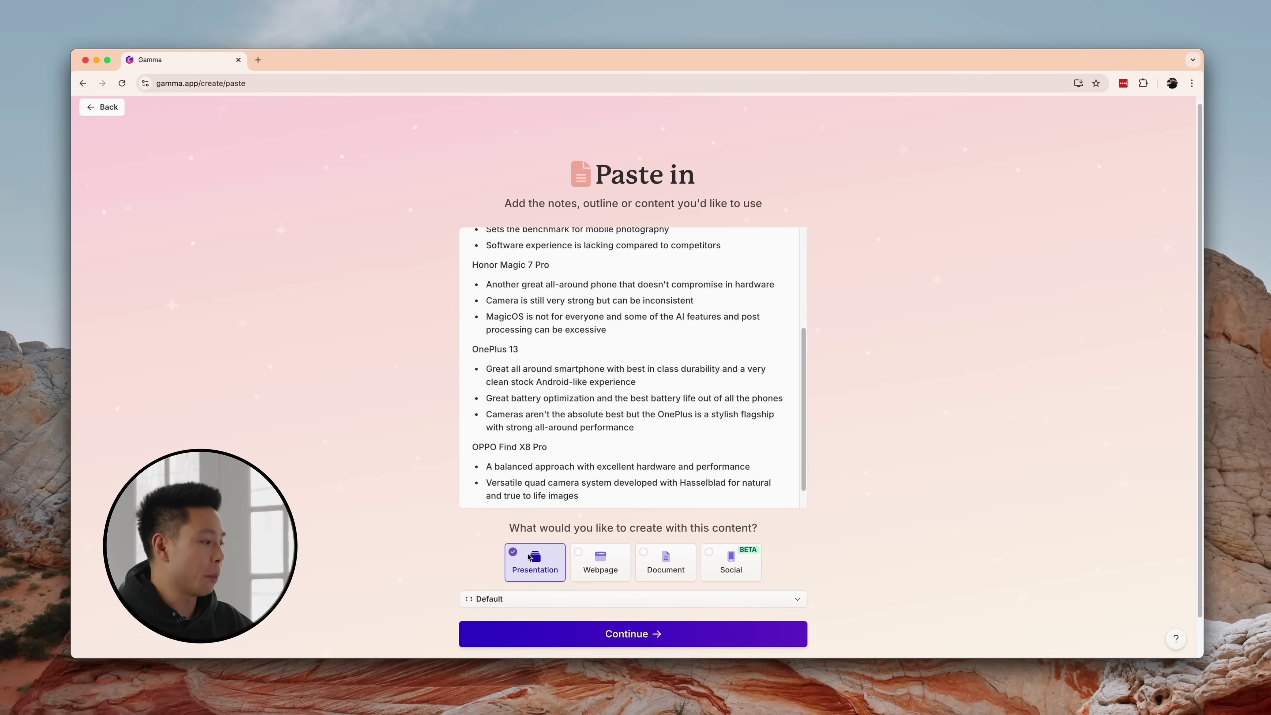
Choose the Social format with the Portrait page style and continue with the pasted phone notes
{"action": "left_click", "coordinate": [600, 560]}
{"action": "left_click", "coordinate": [665, 560]}
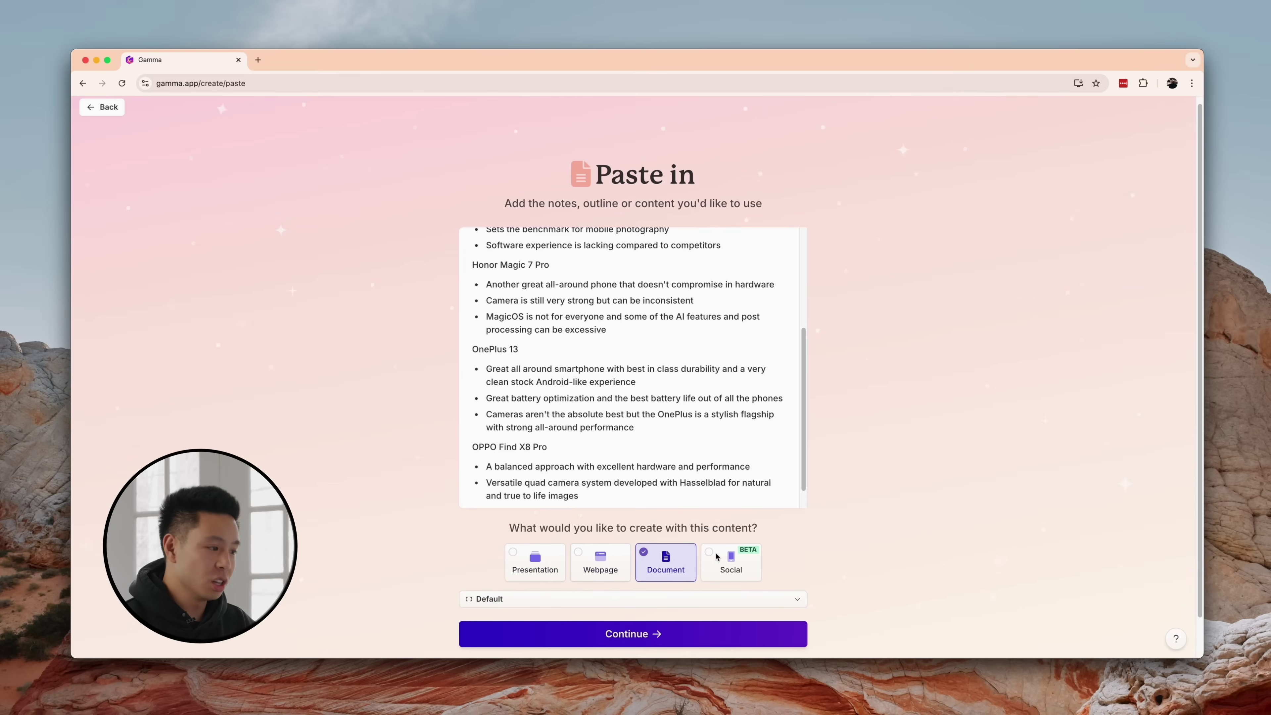
{"action": "left_click", "coordinate": [728, 560]}
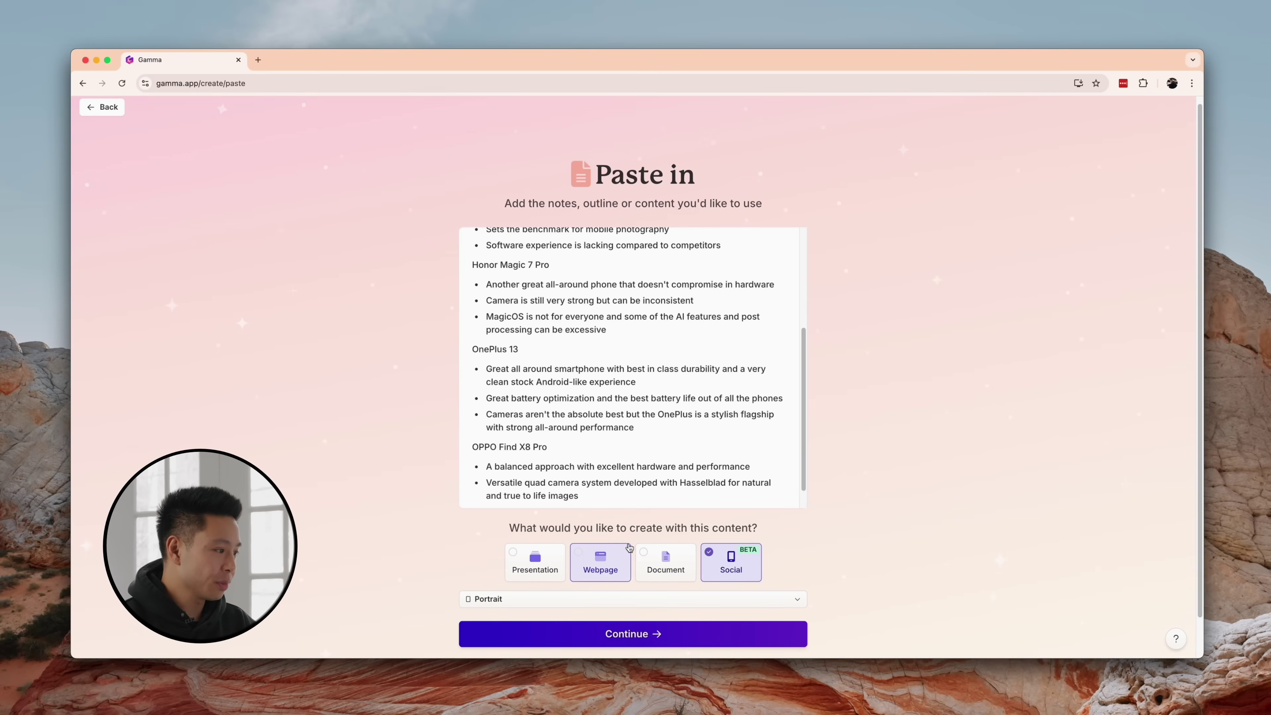
{"action": "left_click", "coordinate": [632, 599]}
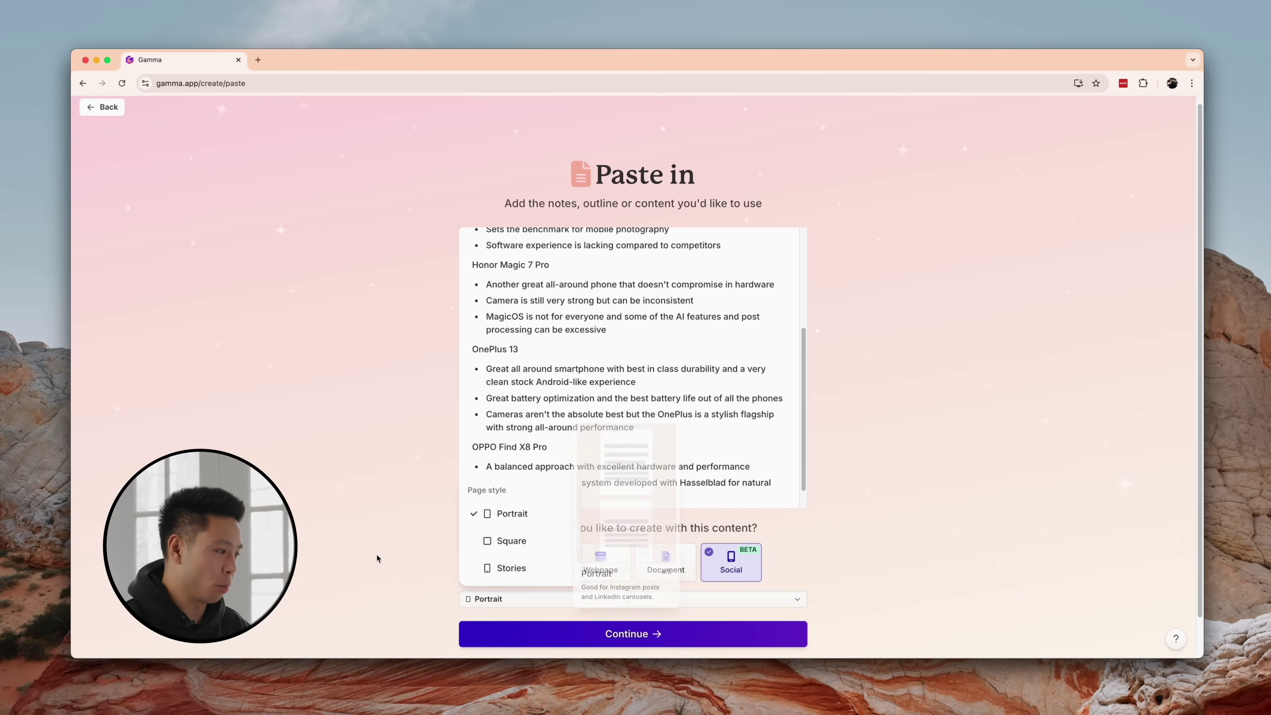
{"action": "left_click", "coordinate": [386, 558]}
{"action": "left_click", "coordinate": [618, 640]}
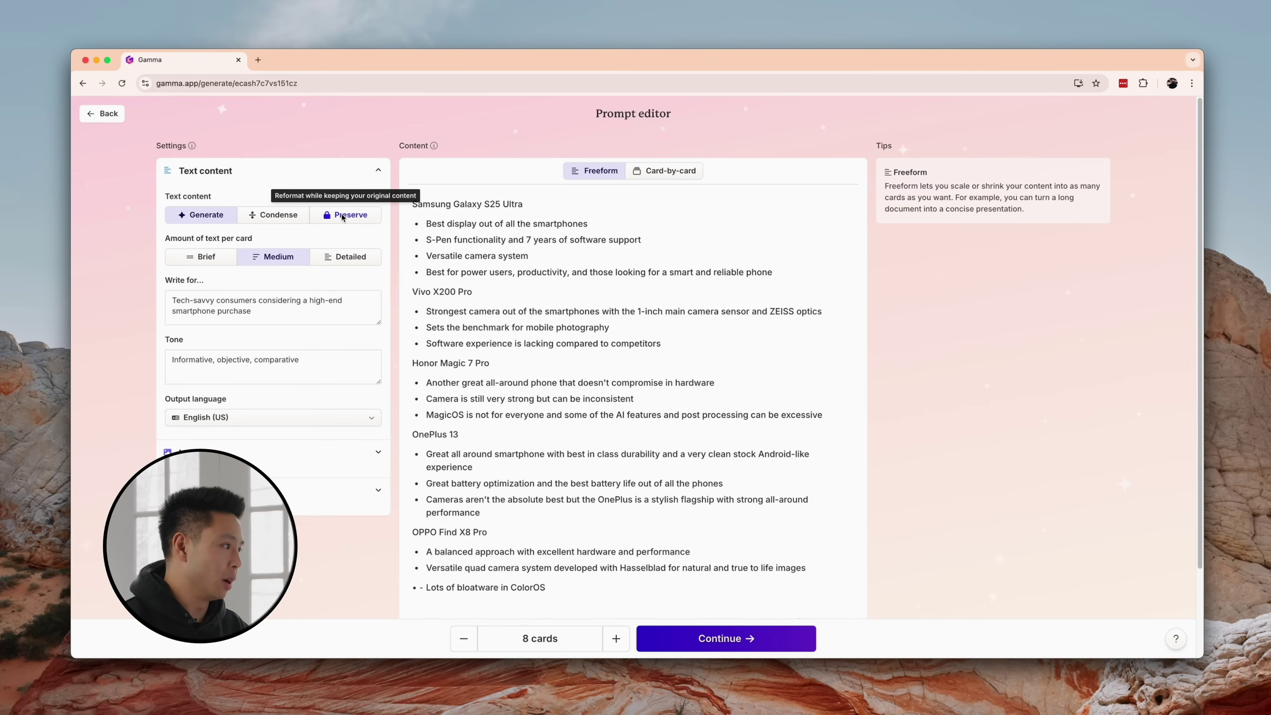
Switch the prompt to Condense mode and use web images as the image source
{"action": "left_click", "coordinate": [287, 219]}
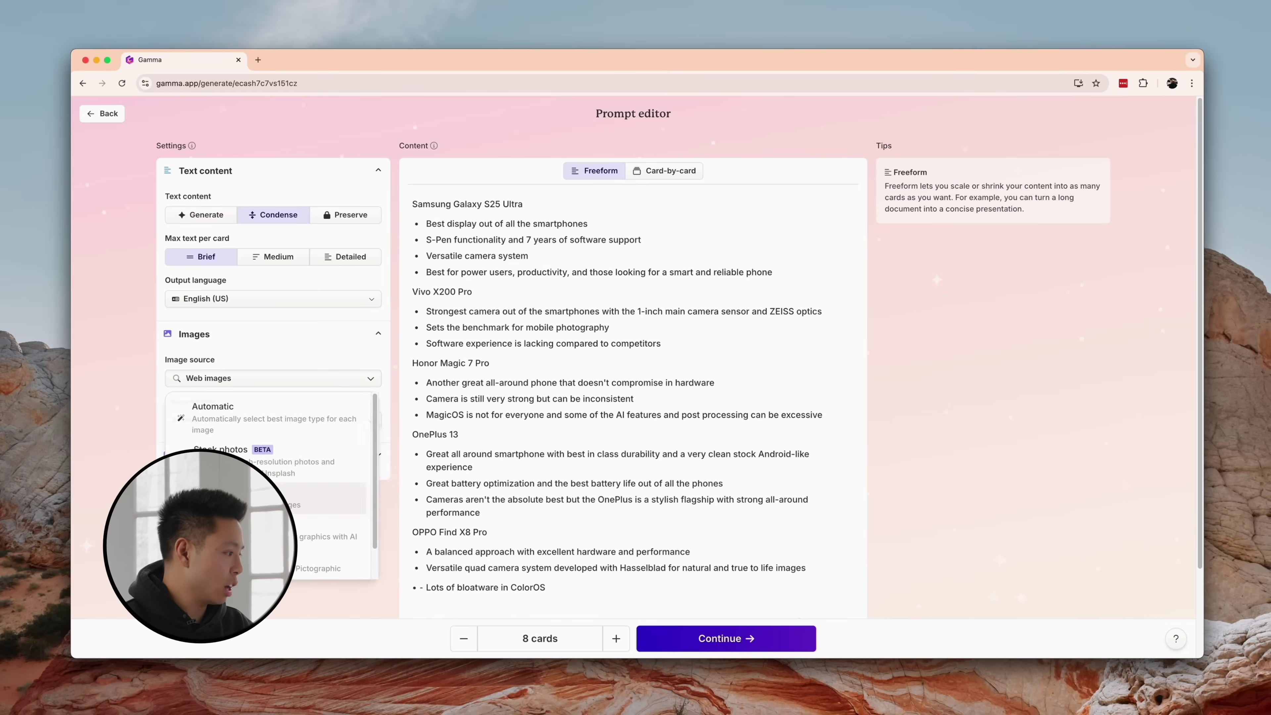
{"action": "left_click", "coordinate": [230, 498]}
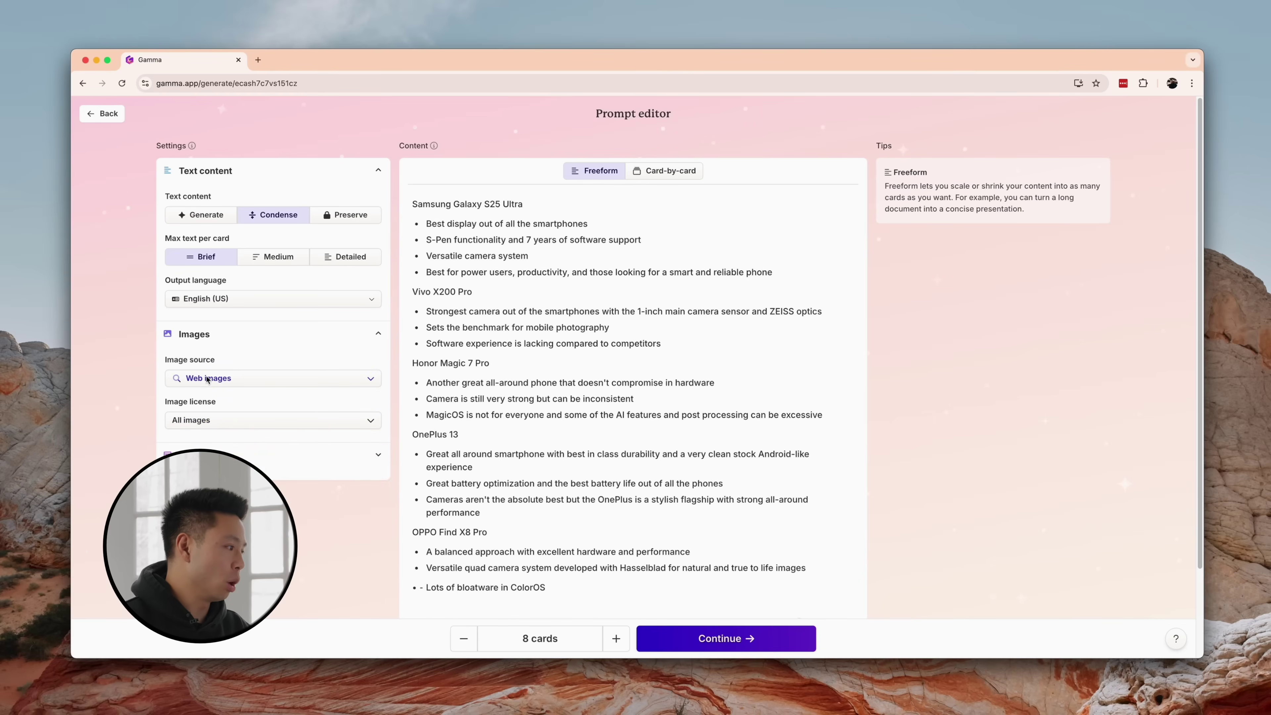
{"action": "scroll", "coordinate": [552, 304], "scroll_direction": "down", "scroll_amount": 3}
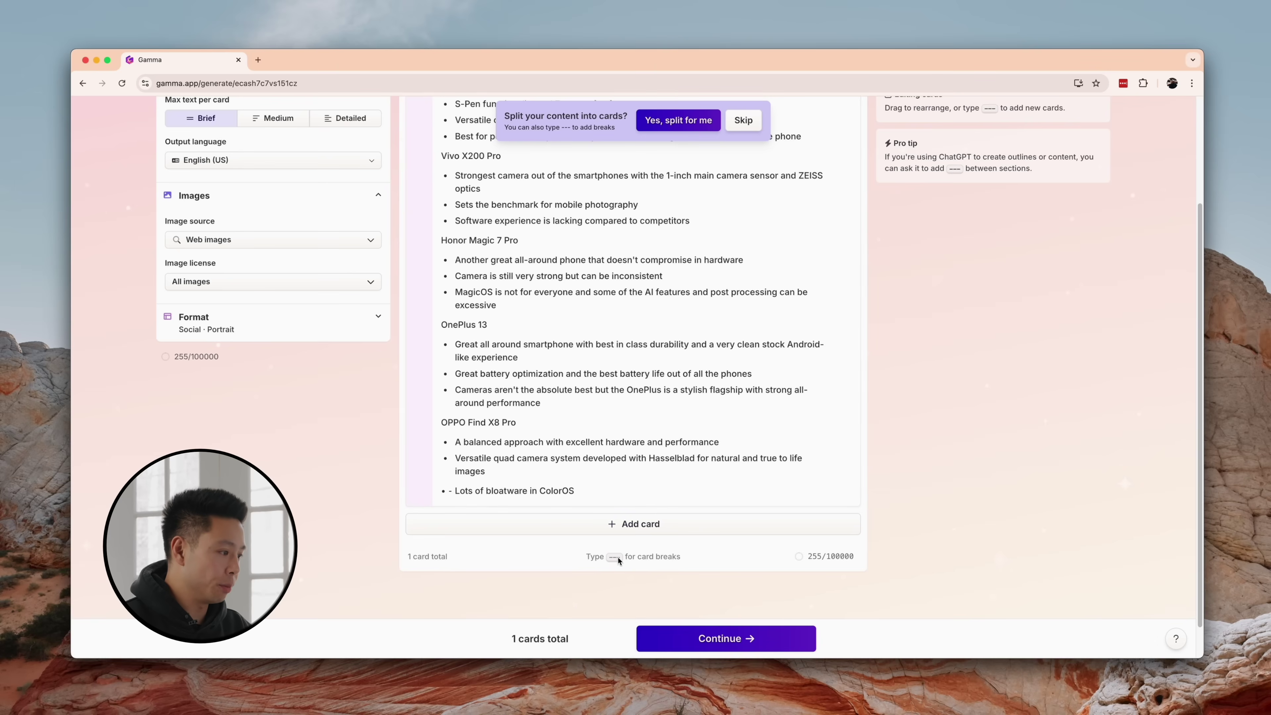
{"action": "scroll", "coordinate": [595, 451], "scroll_direction": "up", "scroll_amount": 3}
Split card 1's content with a new line, delete the empty sixth card, and proceed to themes
{"action": "left_click", "coordinate": [840, 279]}
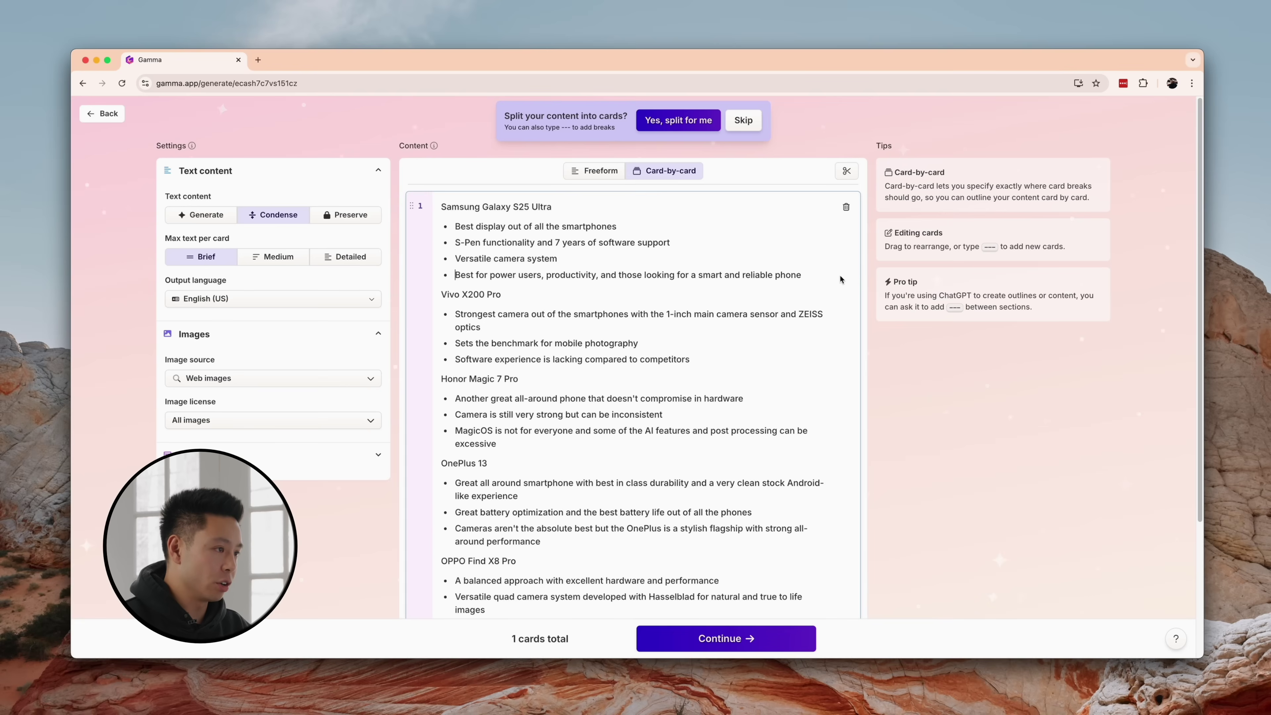
{"action": "key", "text": "Return"}
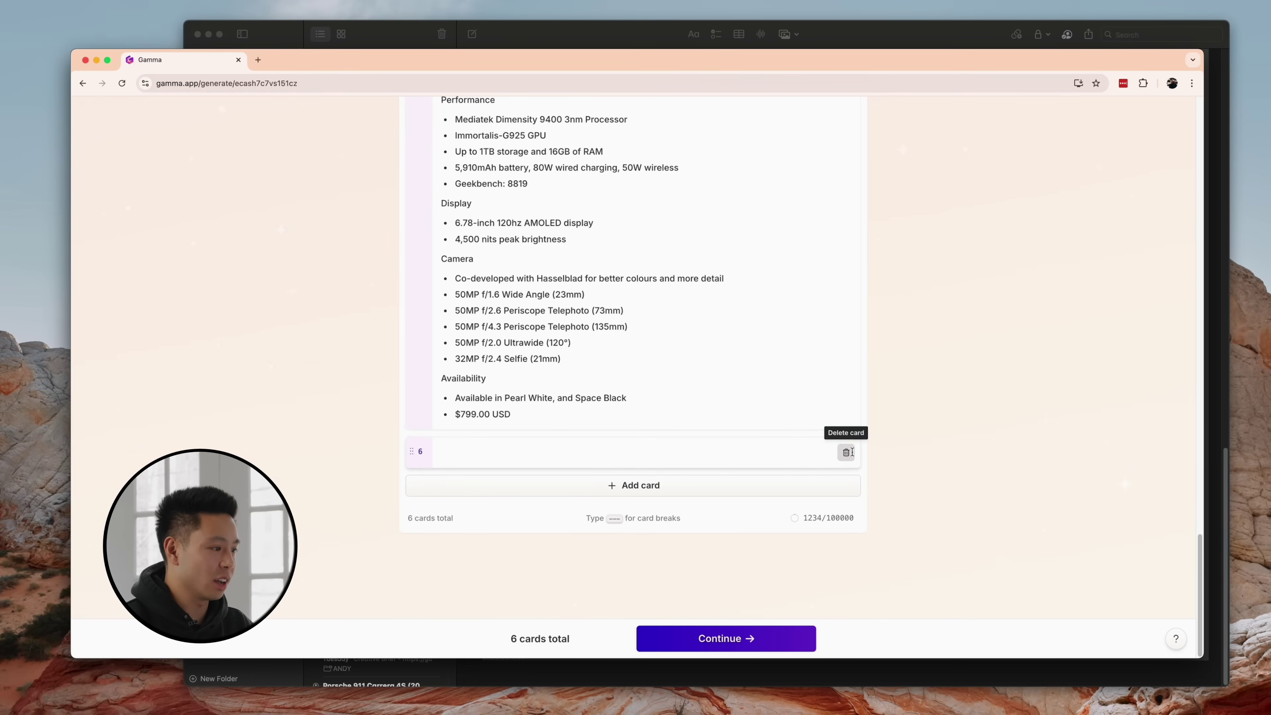
{"action": "left_click", "coordinate": [846, 452]}
{"action": "scroll", "coordinate": [586, 446], "scroll_direction": "up", "scroll_amount": 10}
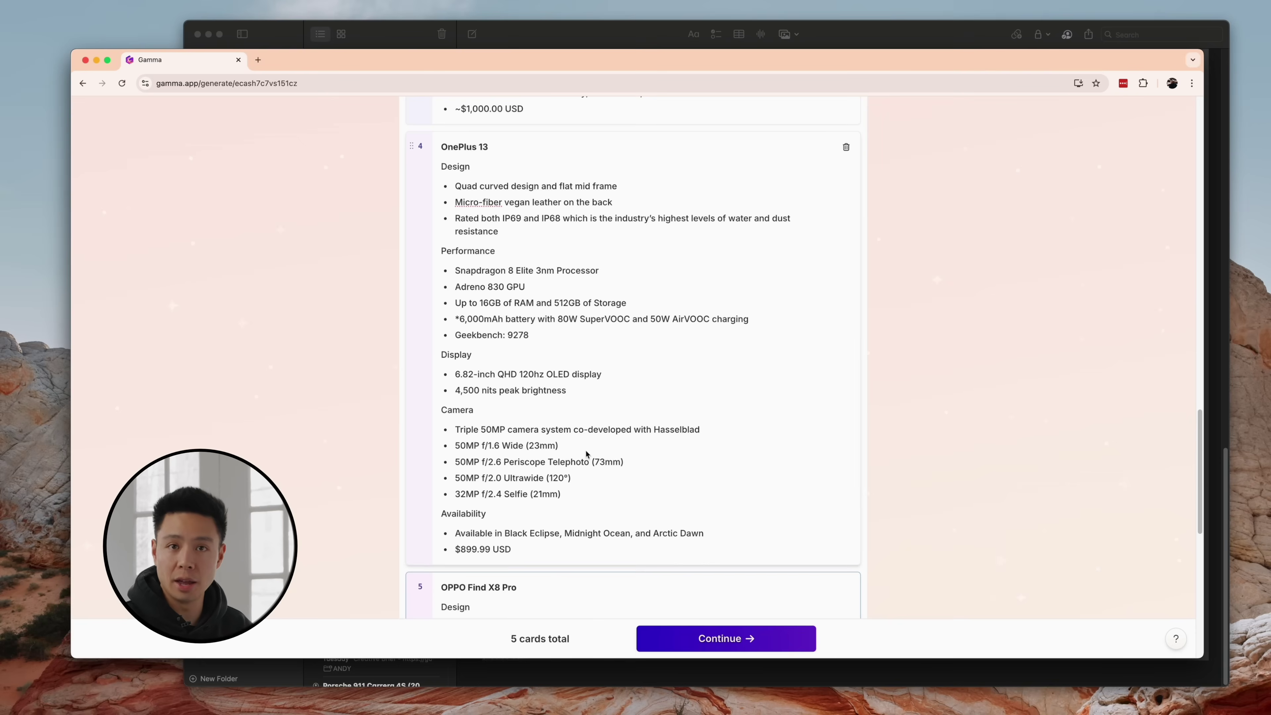
{"action": "scroll", "coordinate": [608, 382], "scroll_direction": "up", "scroll_amount": 10}
{"action": "scroll", "coordinate": [629, 294], "scroll_direction": "up", "scroll_amount": 15}
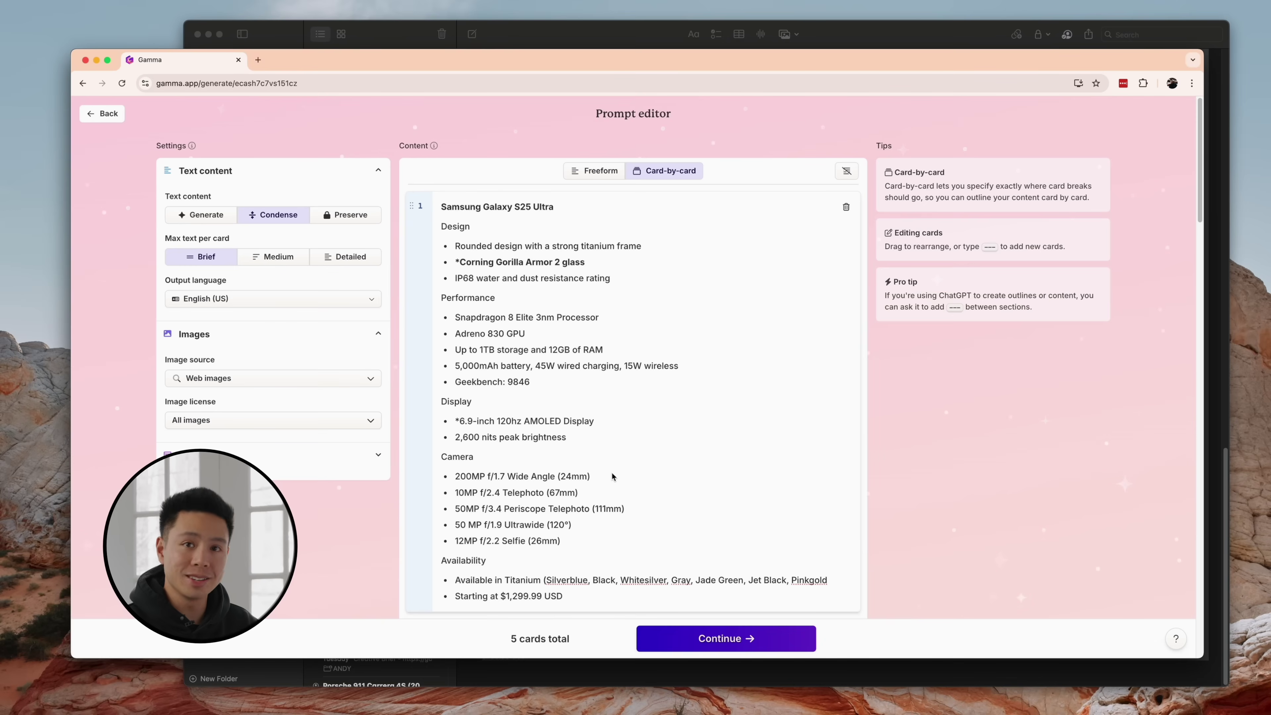
{"action": "left_click", "coordinate": [739, 634]}
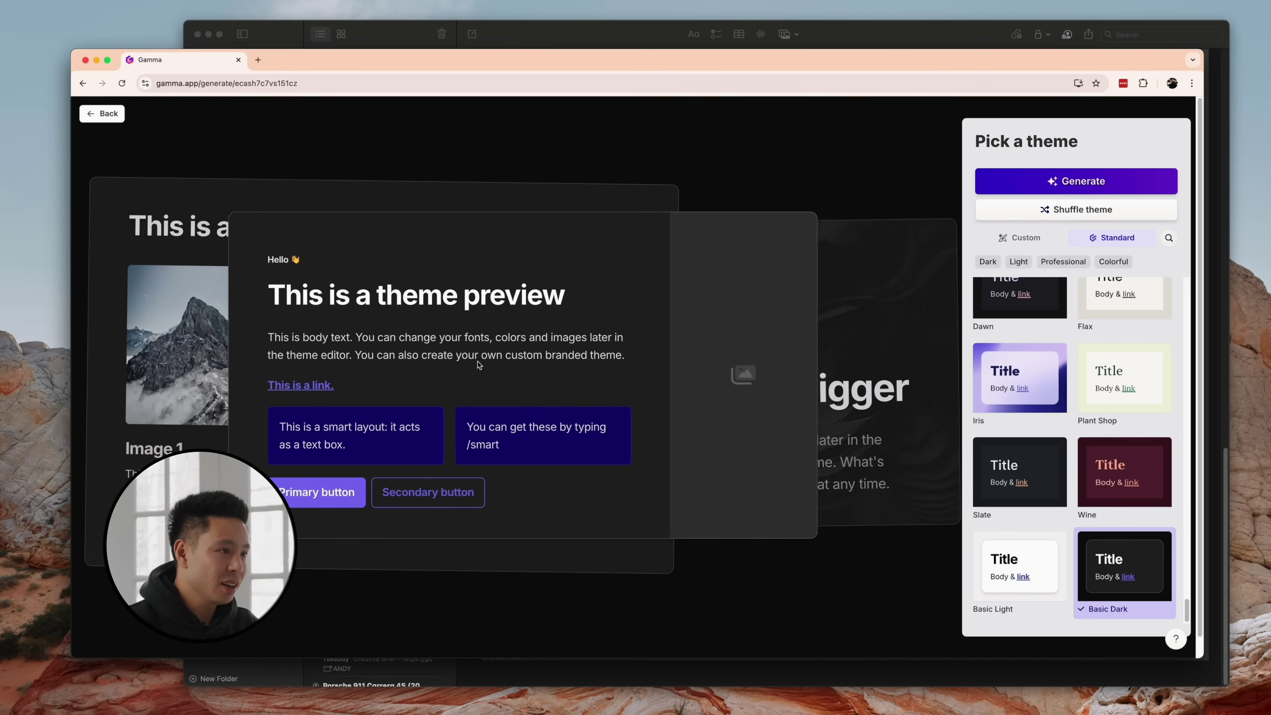
Compare Custom and Standard themes, pick the Gamma theme, and generate the smartphone deck
{"action": "left_click", "coordinate": [1015, 239]}
{"action": "left_click", "coordinate": [1111, 237]}
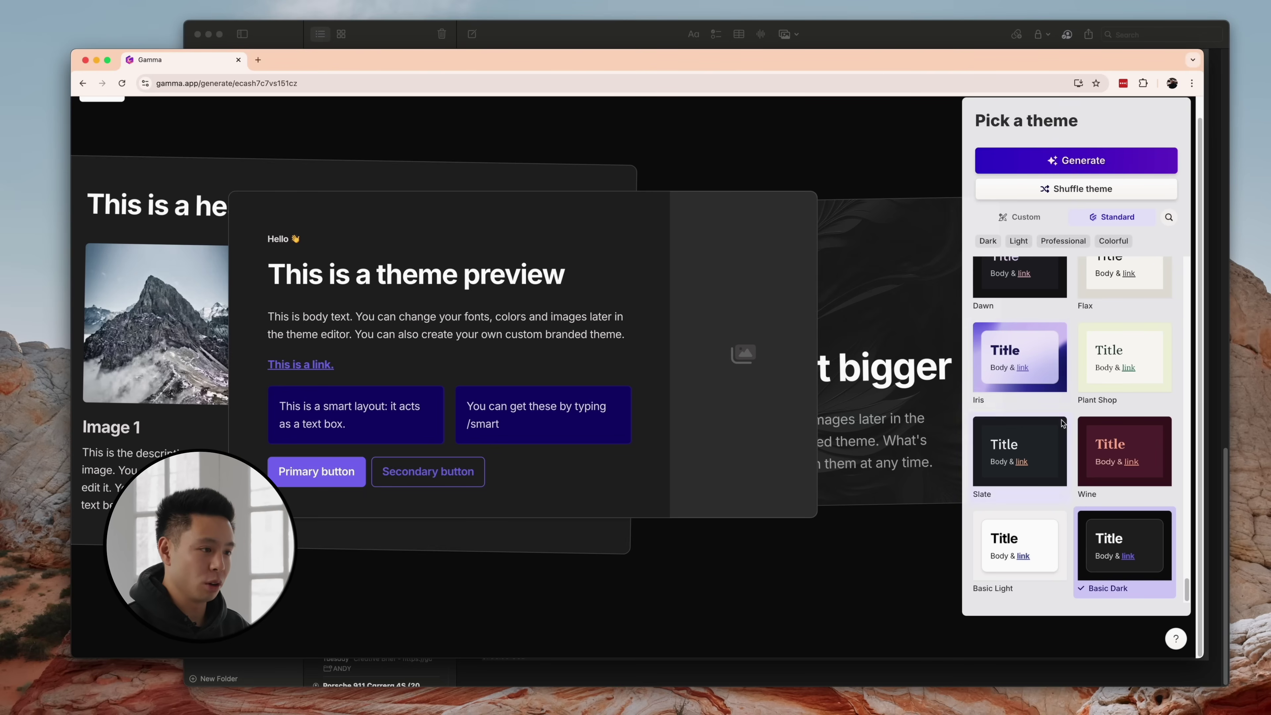
{"action": "scroll", "coordinate": [1062, 423], "scroll_direction": "up", "scroll_amount": 10}
{"action": "left_click", "coordinate": [1025, 440]}
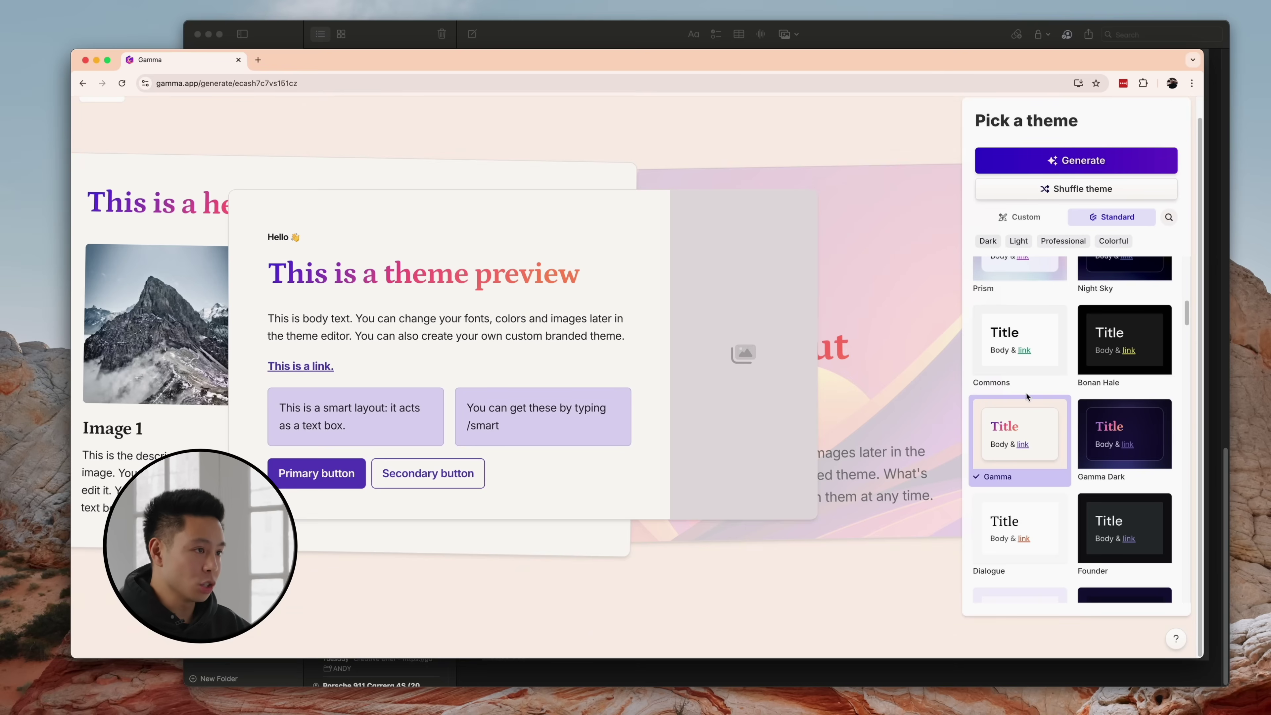
{"action": "left_click", "coordinate": [1053, 160]}
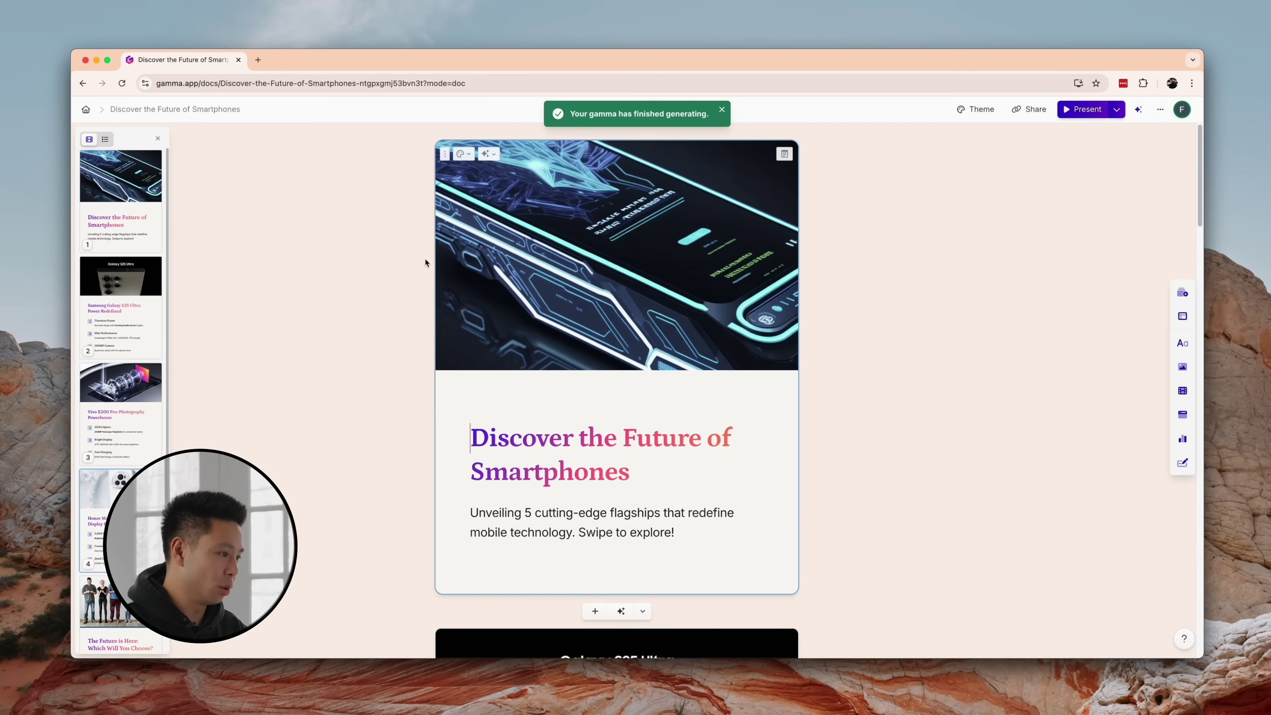
Apply the AI 'Make longer' writing option to expand the text on every card
{"action": "scroll", "coordinate": [525, 304], "scroll_direction": "down", "scroll_amount": 10}
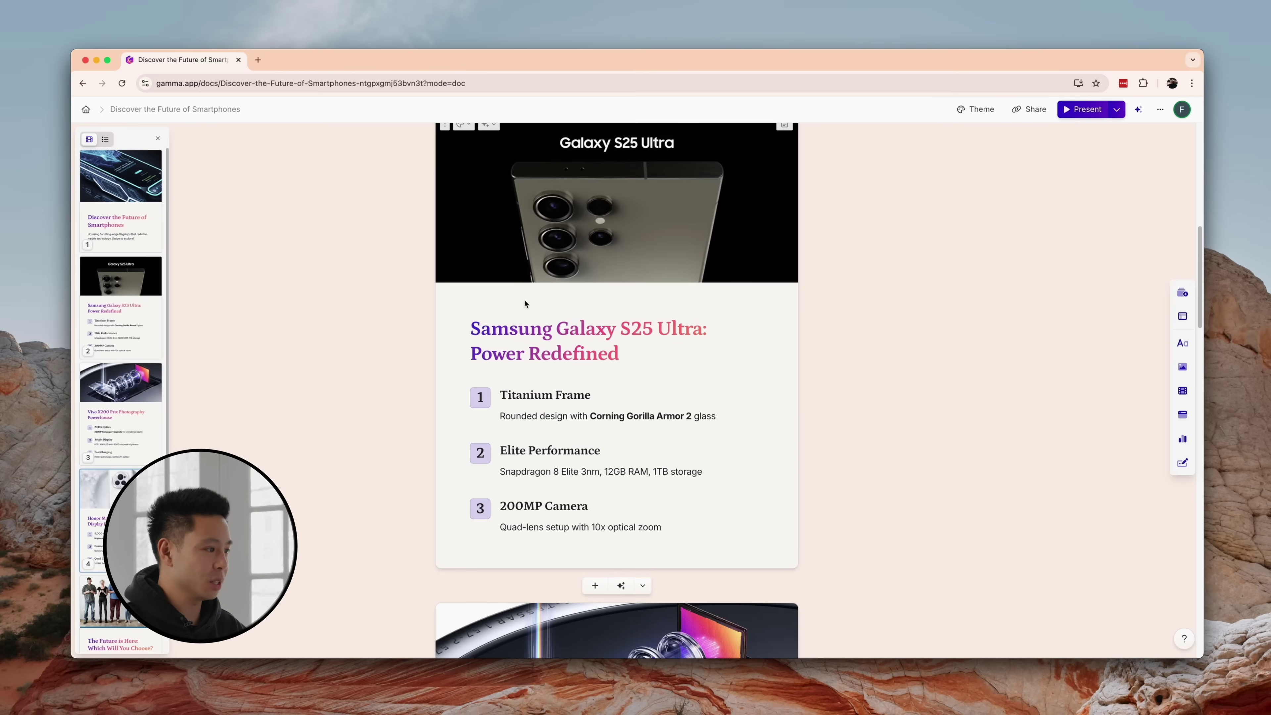
{"action": "scroll", "coordinate": [531, 366], "scroll_direction": "down", "scroll_amount": 10}
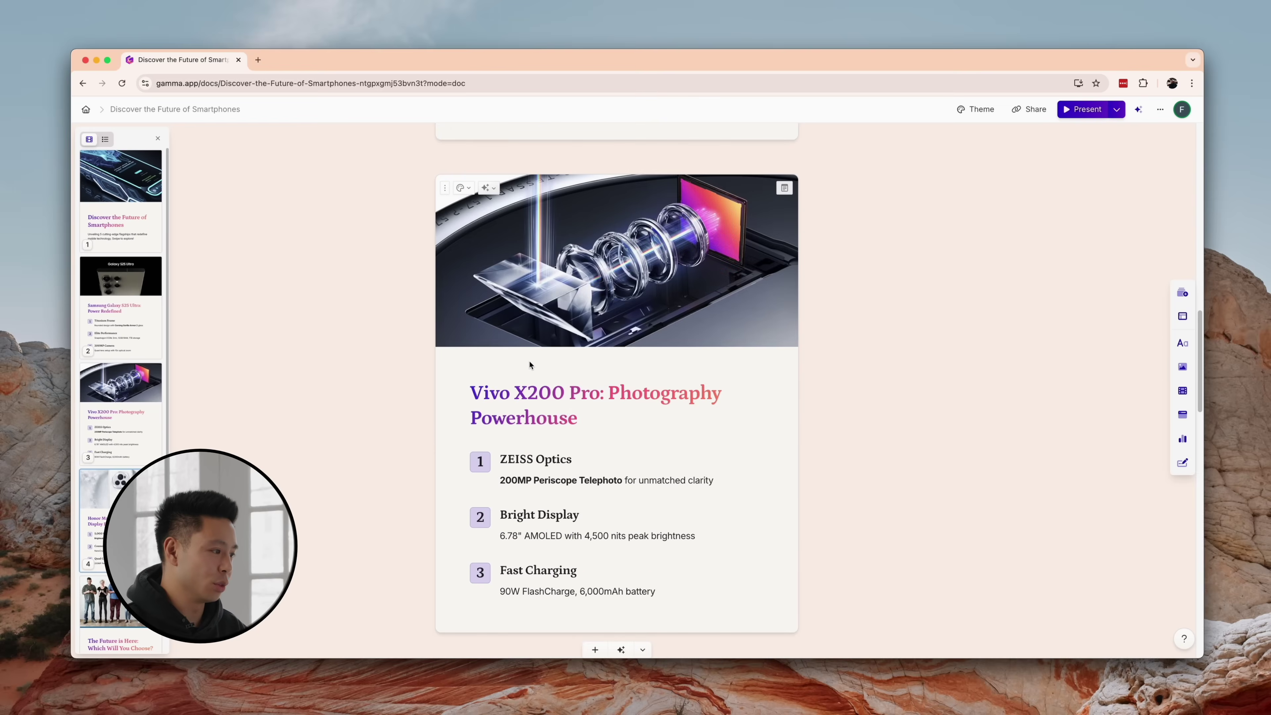
{"action": "scroll", "coordinate": [531, 363], "scroll_direction": "down", "scroll_amount": 5}
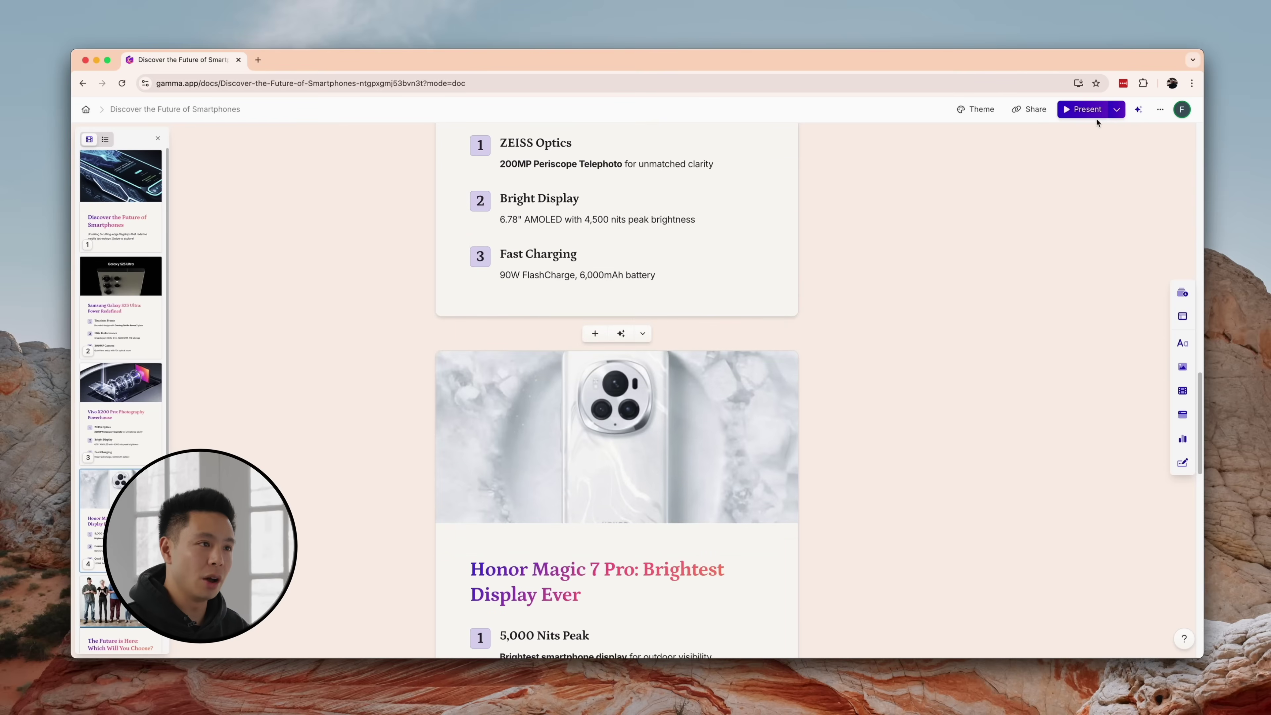
{"action": "left_click", "coordinate": [1137, 109]}
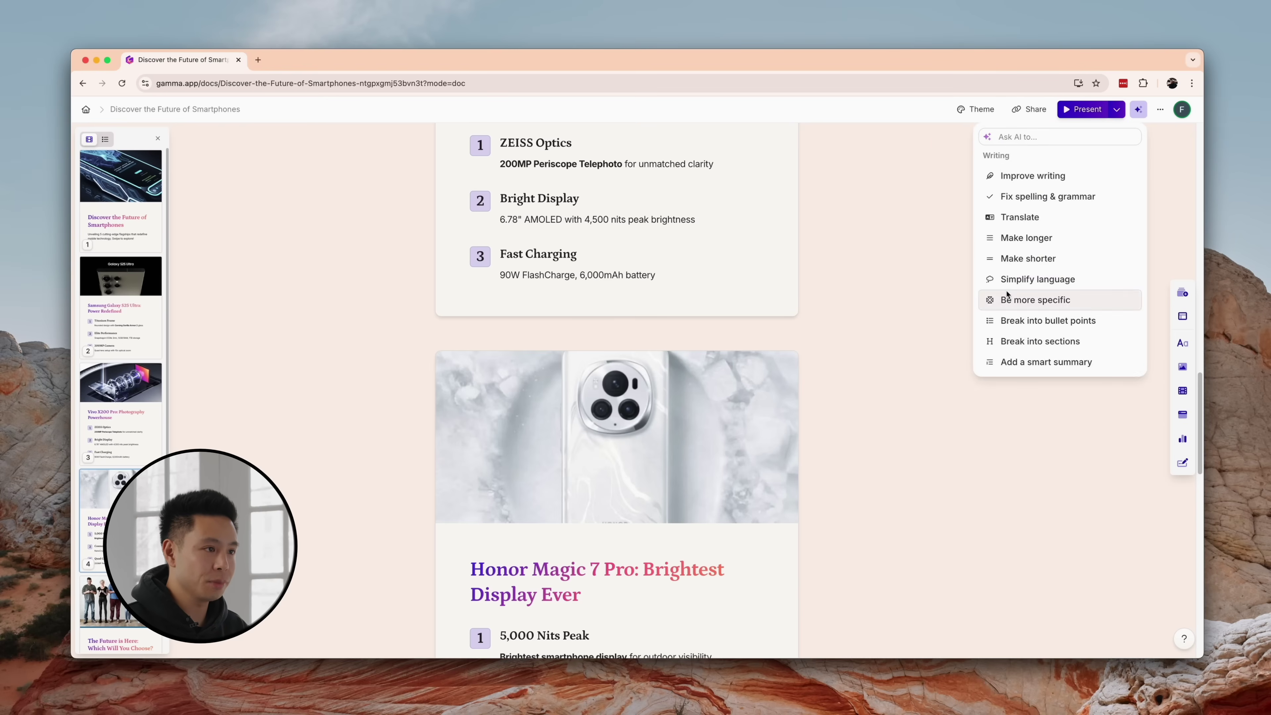
{"action": "left_click", "coordinate": [1025, 239]}
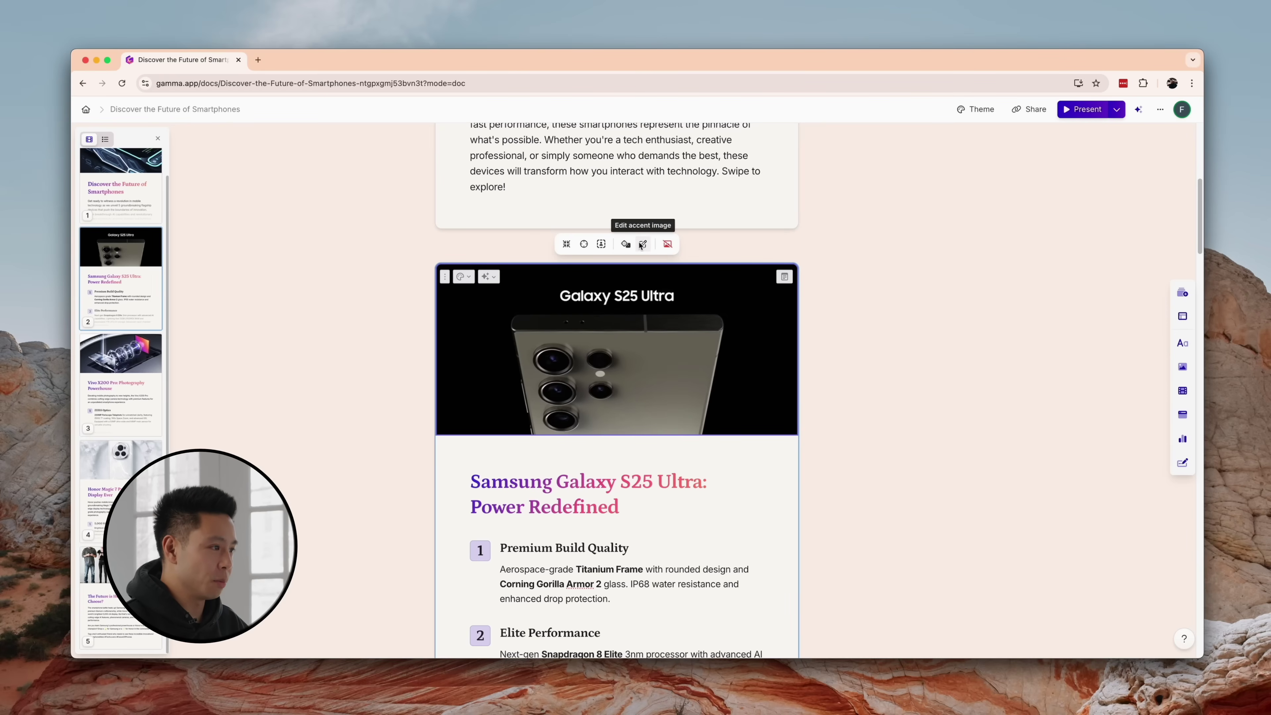
Search web images for 'Samsung Galaxy S25 Ultra' and set the dark Samsung promo image on the card
{"action": "left_click", "coordinate": [627, 244]}
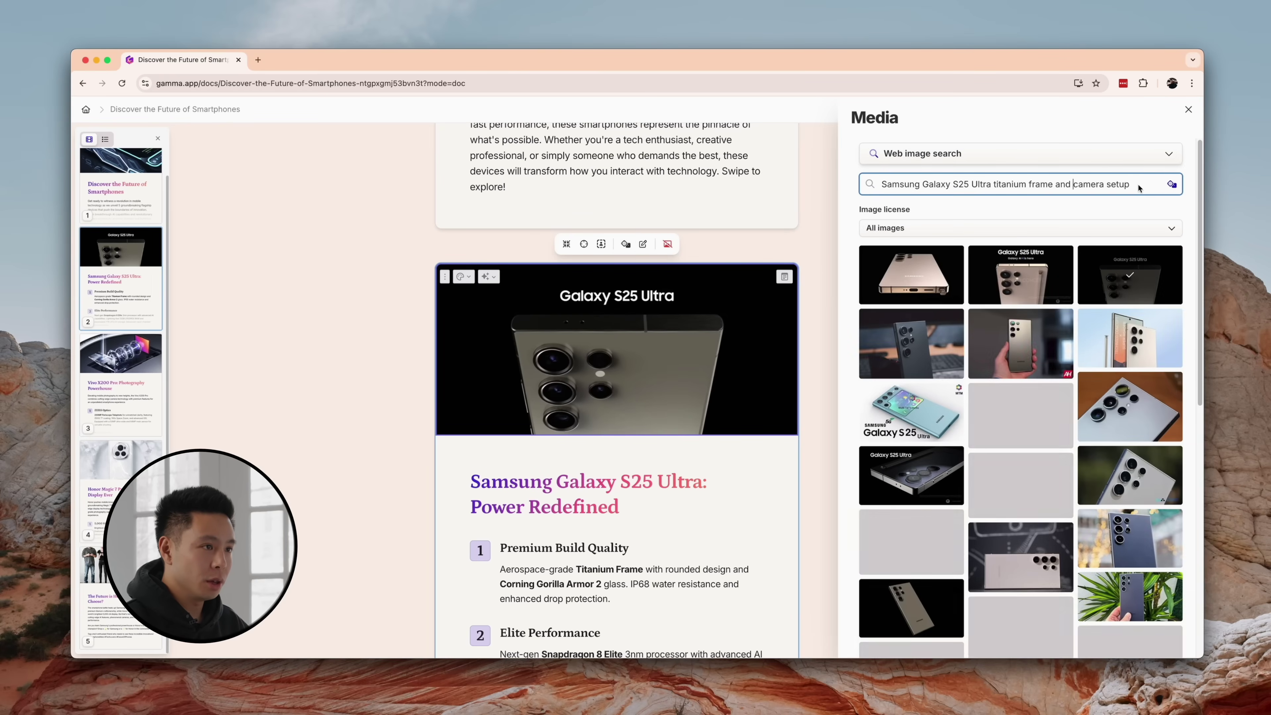
{"action": "left_click_drag", "start_coordinate": [1129, 184], "coordinate": [997, 186]}
{"action": "key", "text": "BackSpace"}
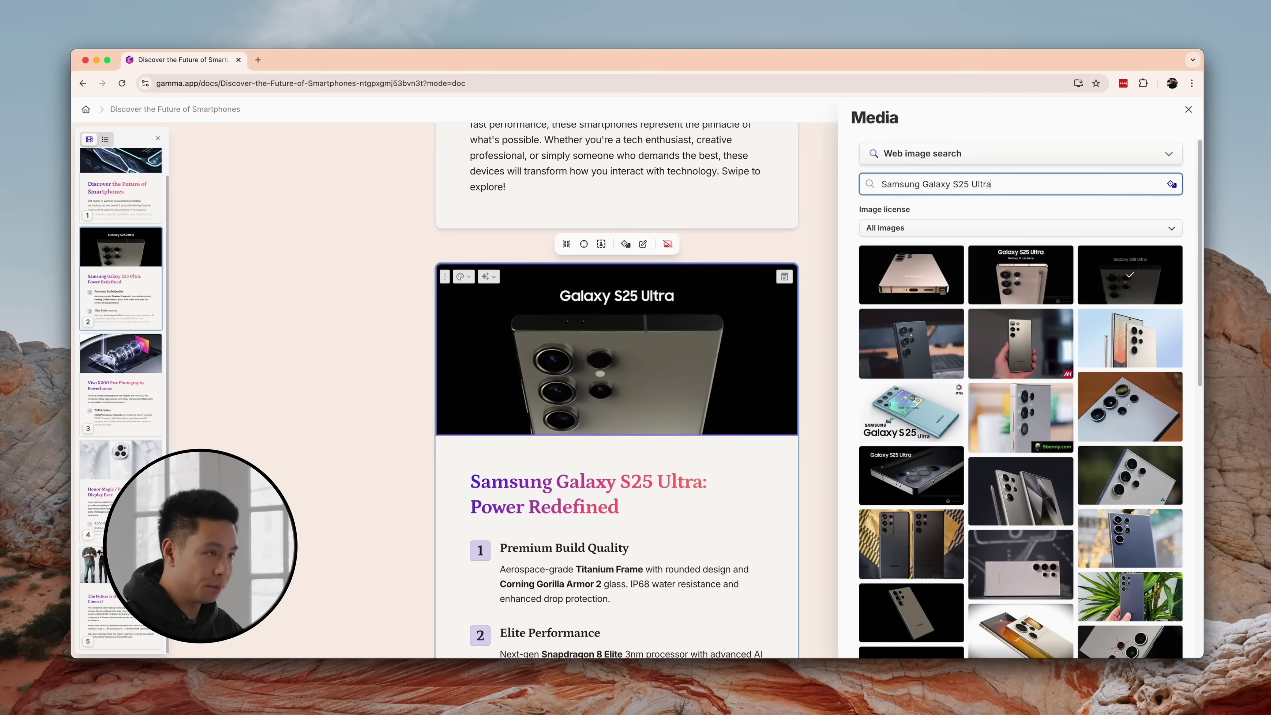
{"action": "scroll", "coordinate": [877, 297], "scroll_direction": "down", "scroll_amount": 10}
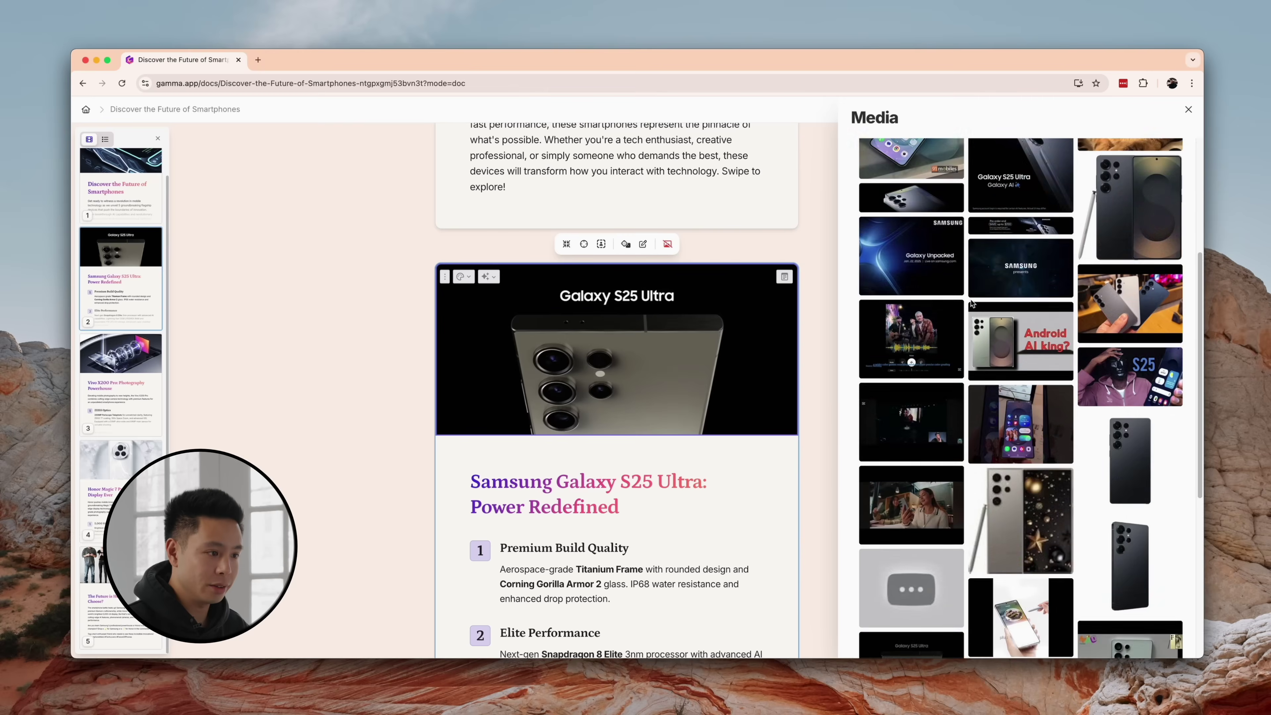
{"action": "scroll", "coordinate": [1006, 310], "scroll_direction": "down", "scroll_amount": 4}
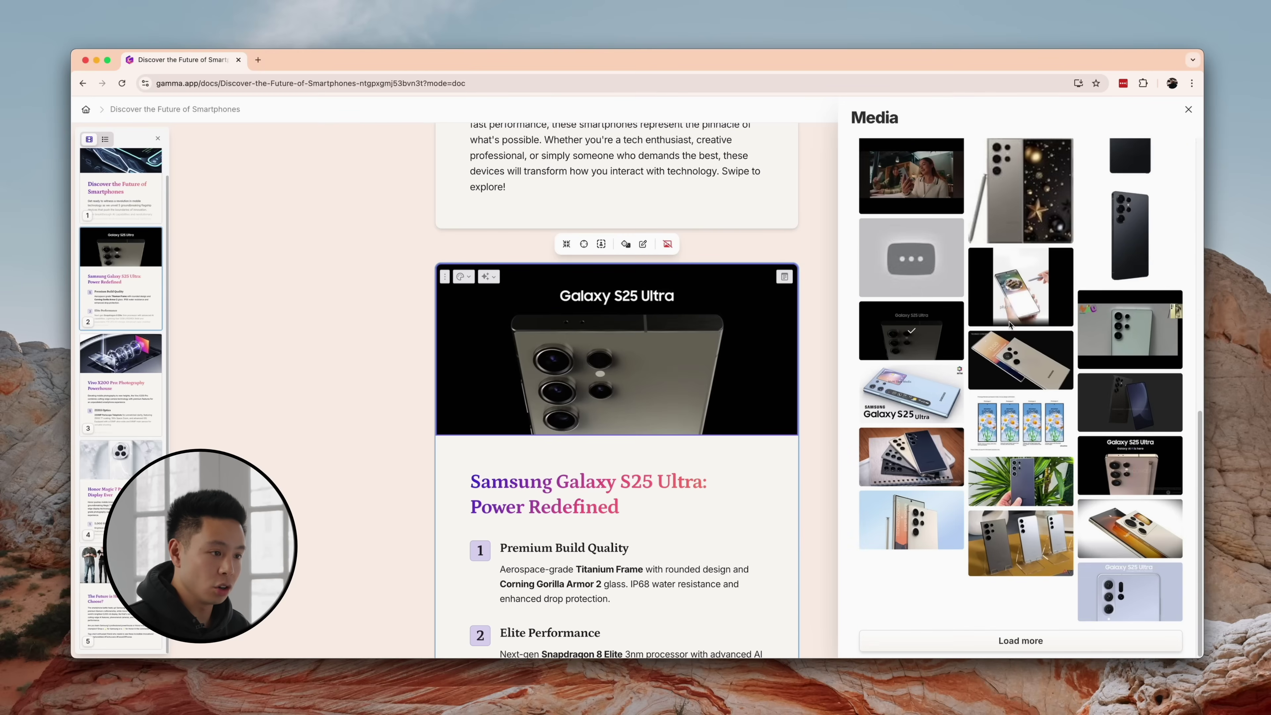
{"action": "scroll", "coordinate": [998, 318], "scroll_direction": "up", "scroll_amount": 15}
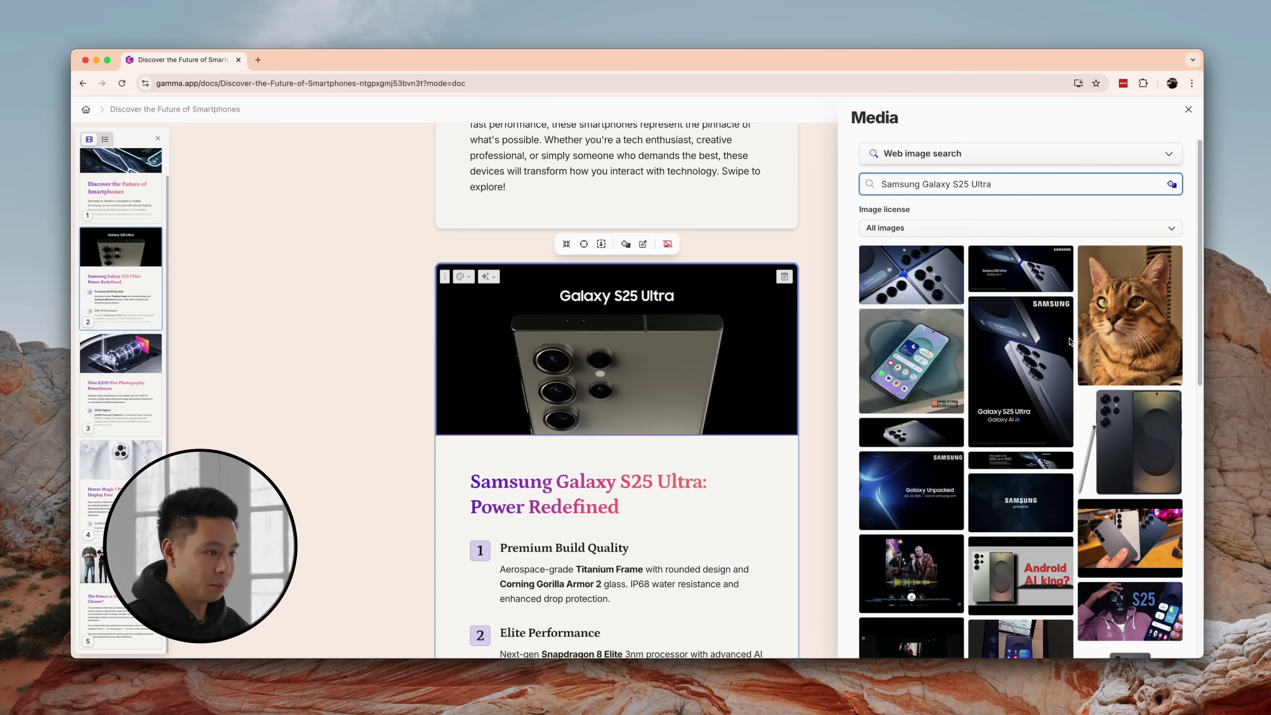
{"action": "left_click", "coordinate": [1023, 284]}
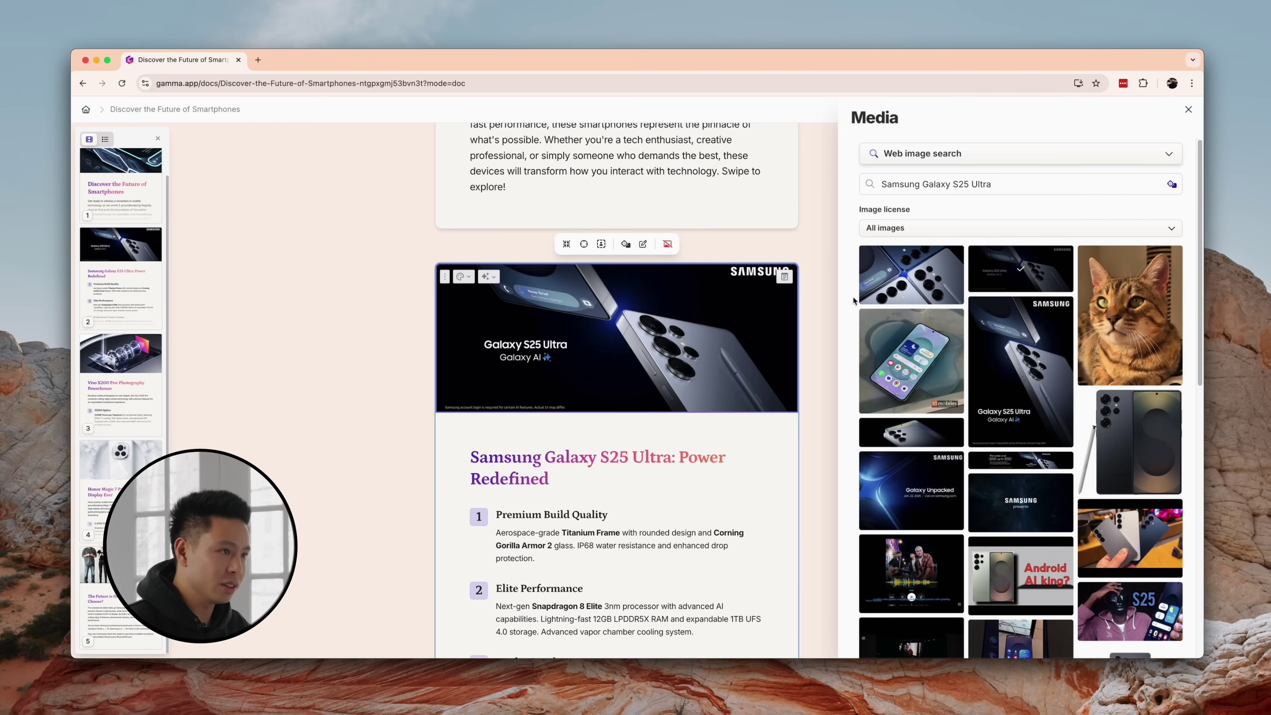
{"action": "left_click", "coordinate": [1189, 110]}
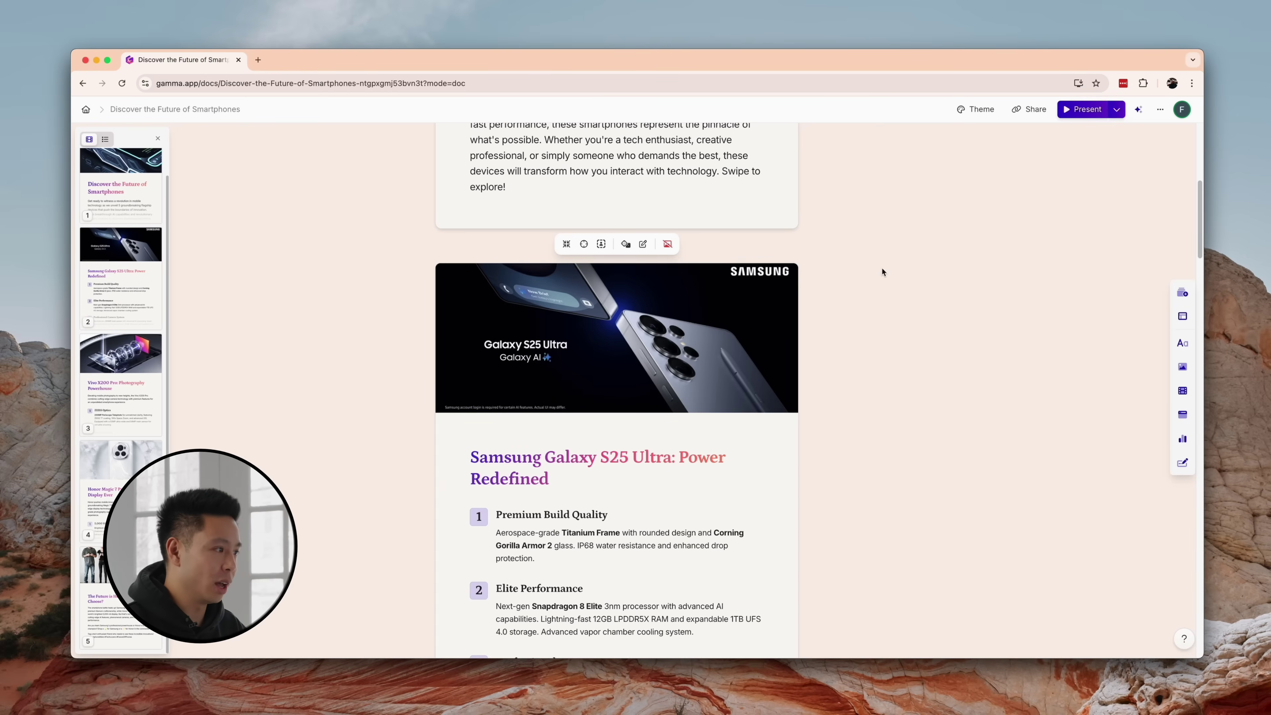
Scroll down through the finished smartphone deck
{"action": "scroll", "coordinate": [846, 385], "scroll_direction": "down", "scroll_amount": 3}
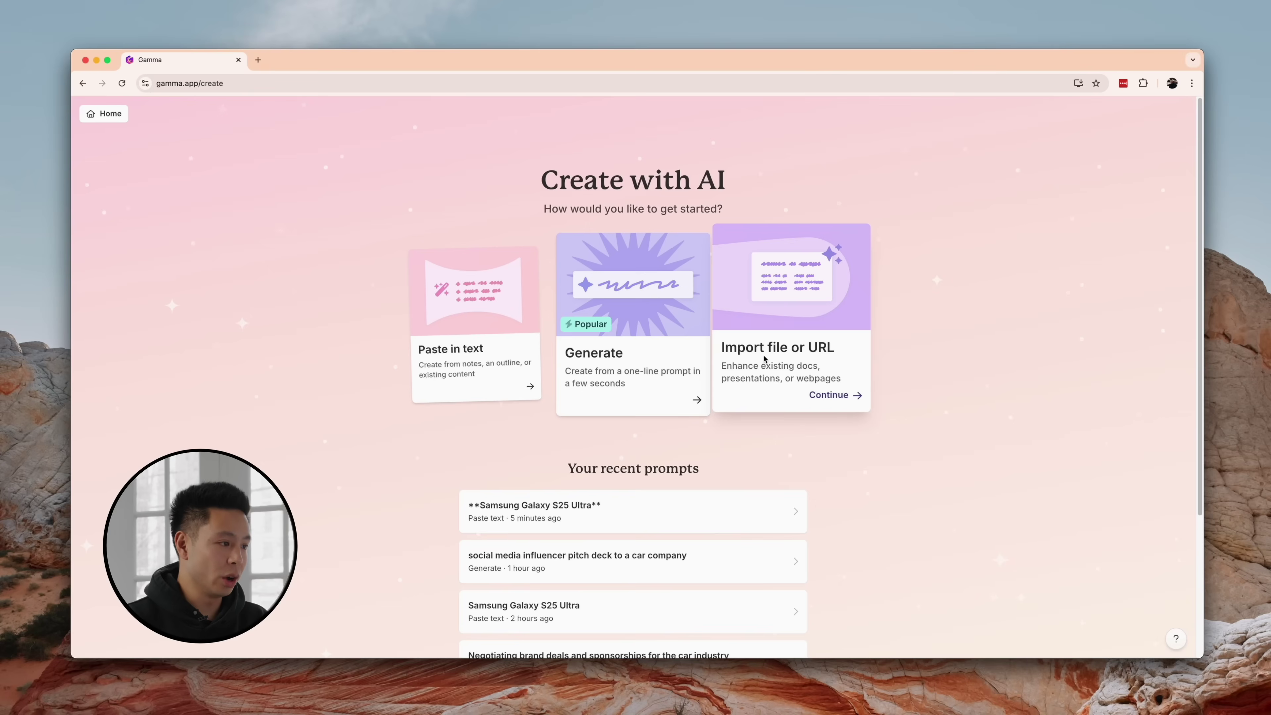
Import the webpage featuremedia.ca from URL and continue to theme selection
{"action": "left_click", "coordinate": [775, 327]}
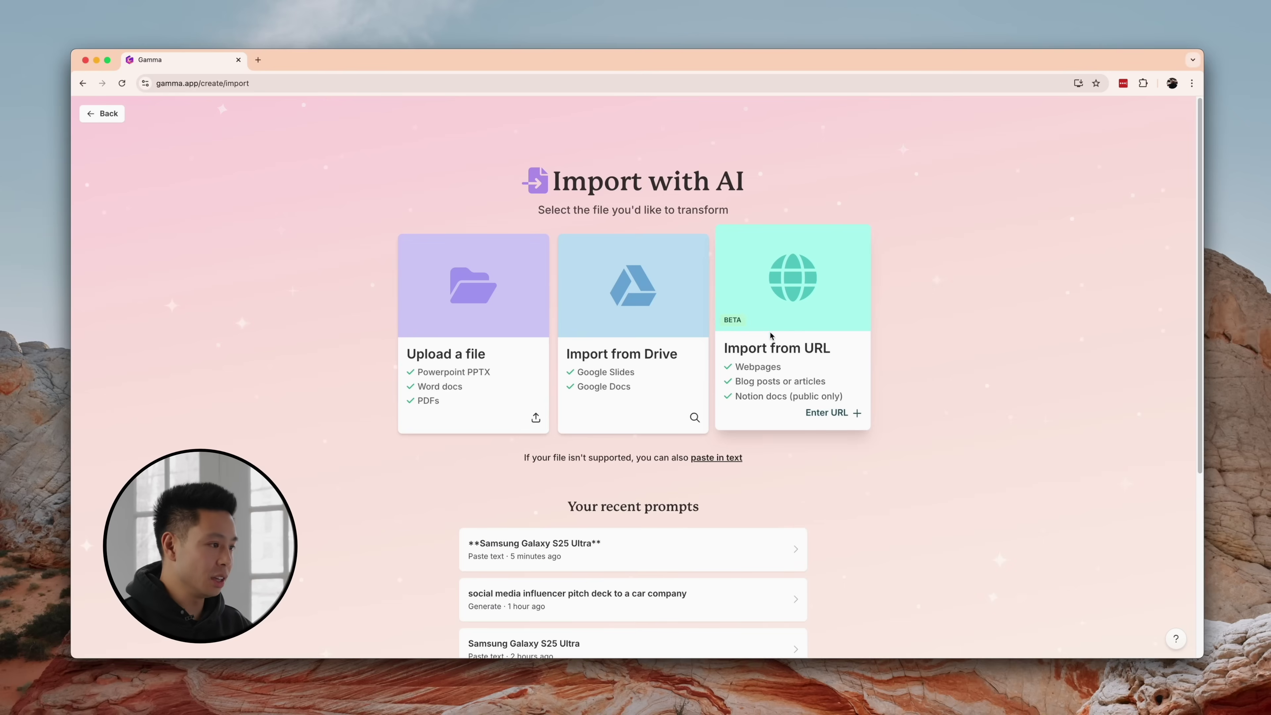
{"action": "left_click", "coordinate": [838, 416]}
{"action": "type", "text": "featuremedia.ca"}
{"action": "left_click", "coordinate": [775, 251]}
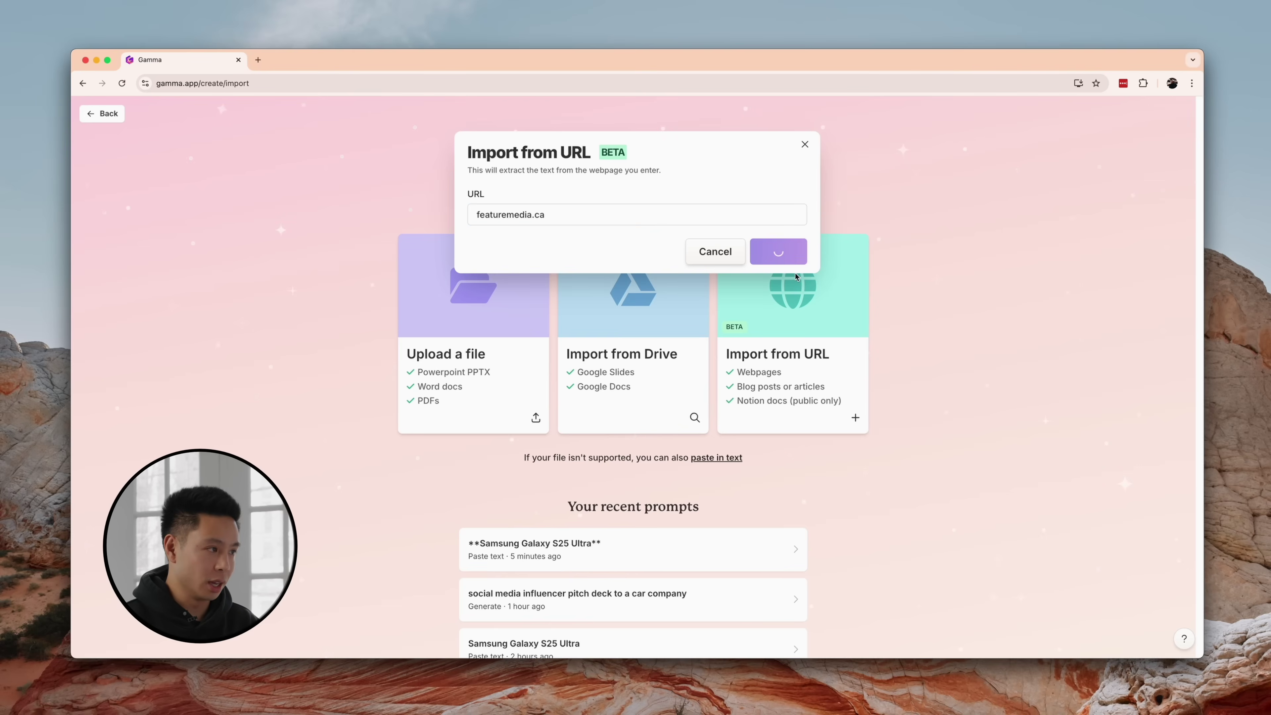
{"action": "left_click", "coordinate": [611, 391]}
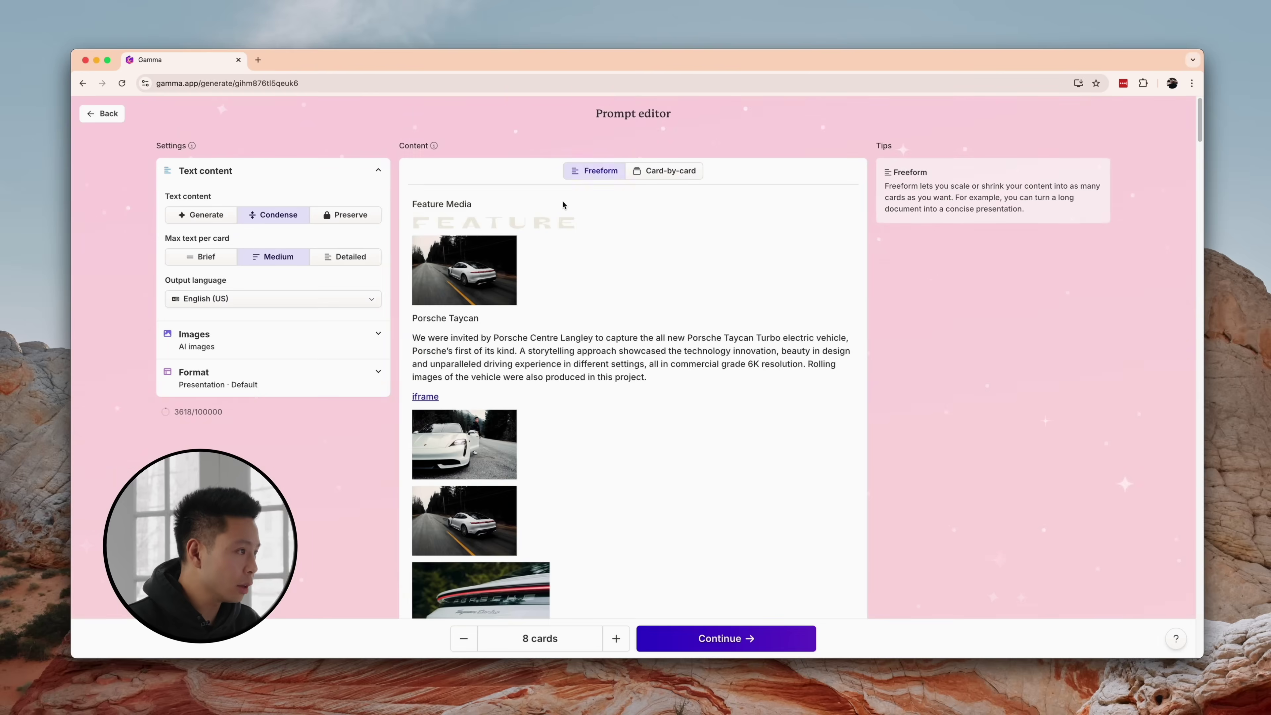
{"action": "left_click", "coordinate": [707, 636]}
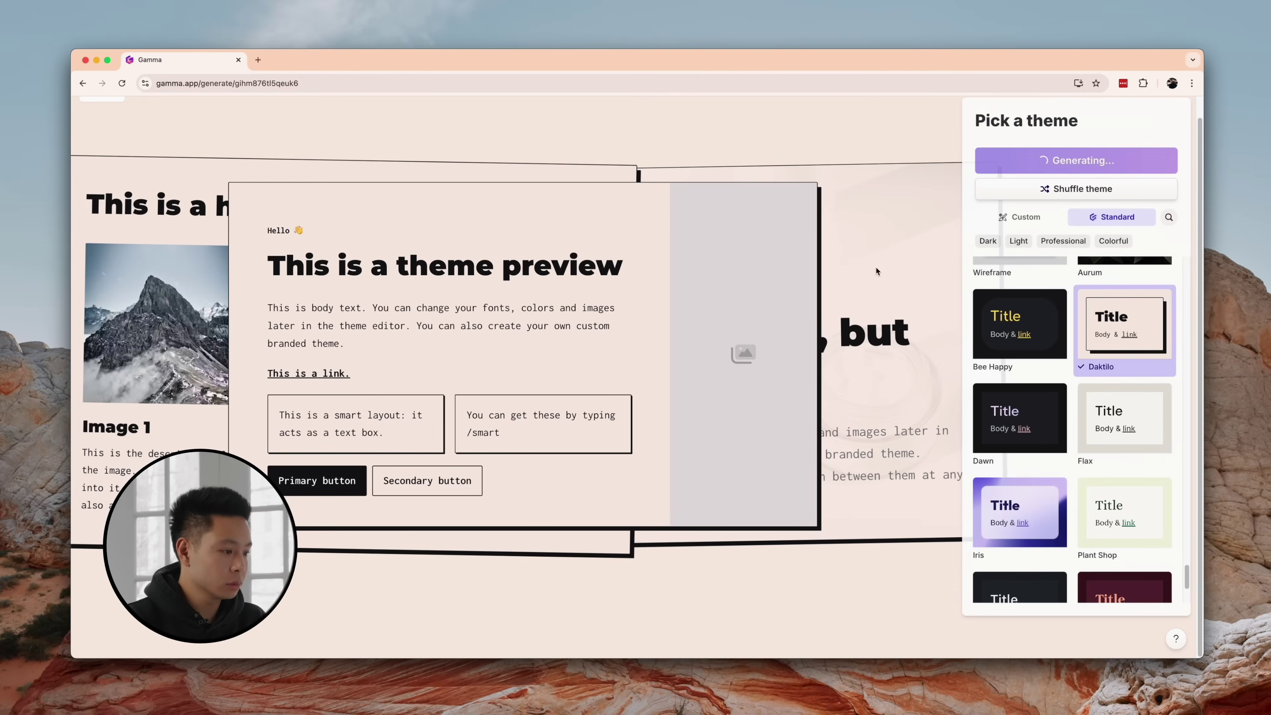